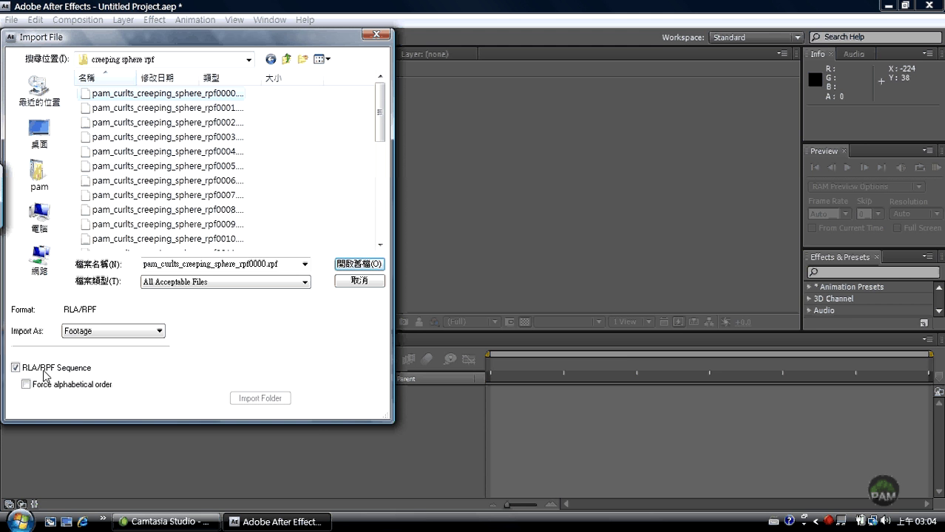
- Import the pam_curlts_creeping_sphere_rpf files as an RLA/RPF sequence
left_click(359, 264)
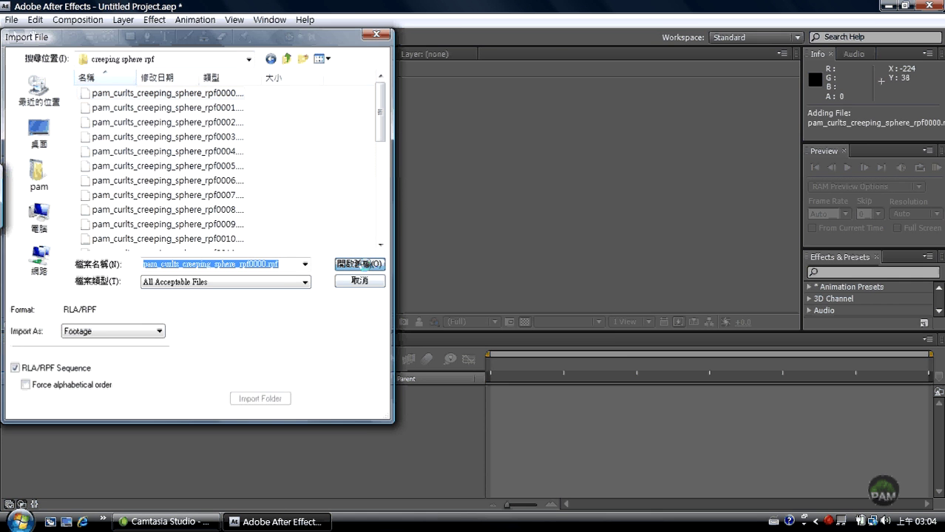
key("Return")
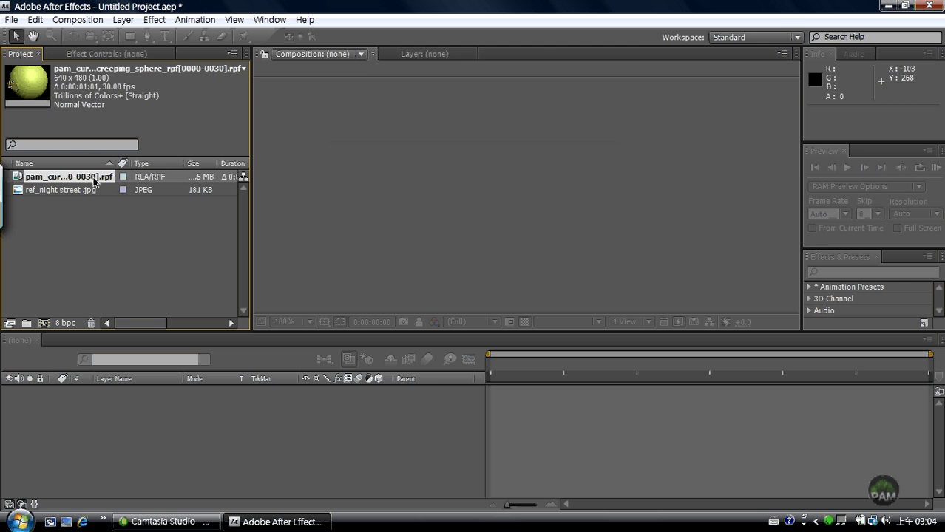
- Try creating a composition from the imported RPF sequence, and undo it
left_click_drag(93, 181, 44, 323)
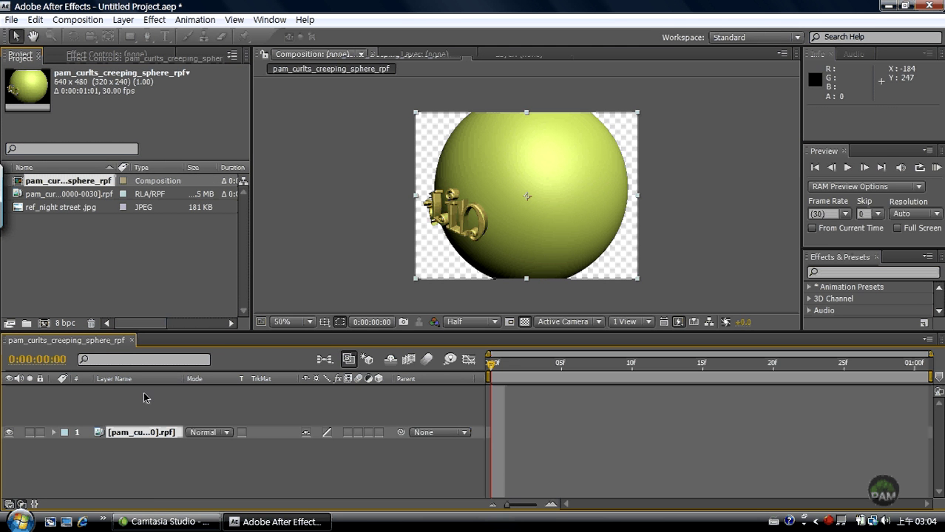
key("ctrl+z")
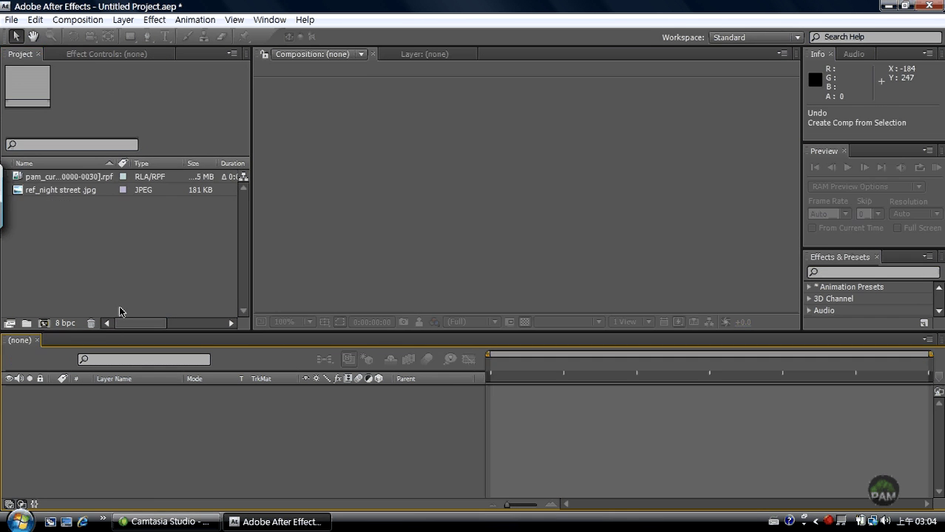
- Set the project's color depth to 16 bits per channel
left_click(65, 323)
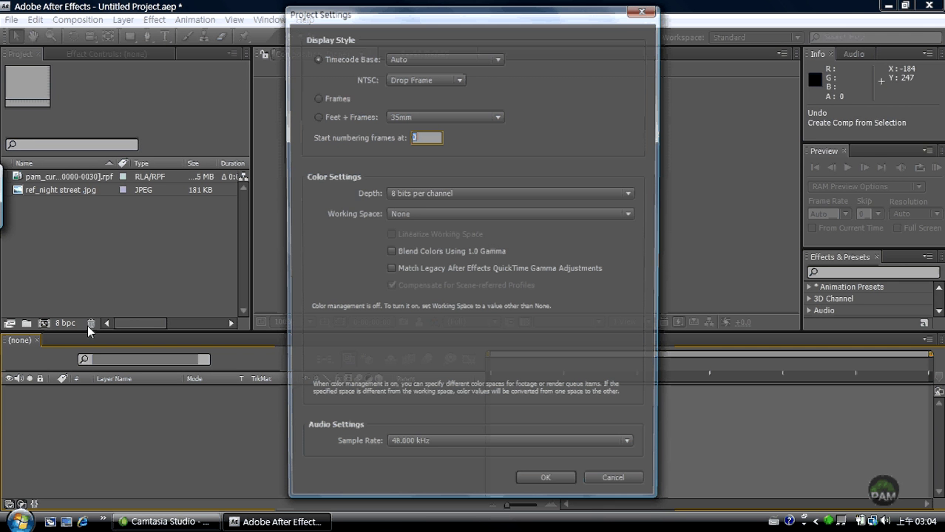
left_click(418, 195)
left_click(421, 226)
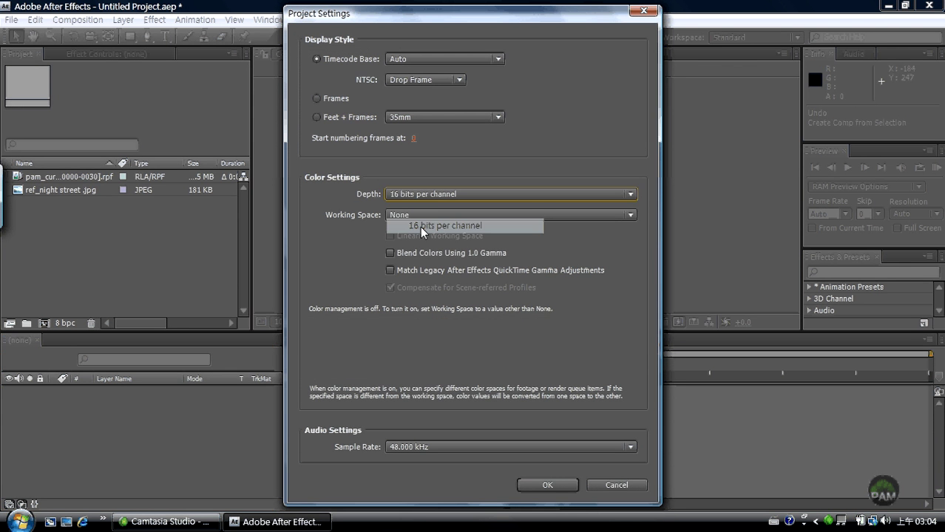
left_click(547, 485)
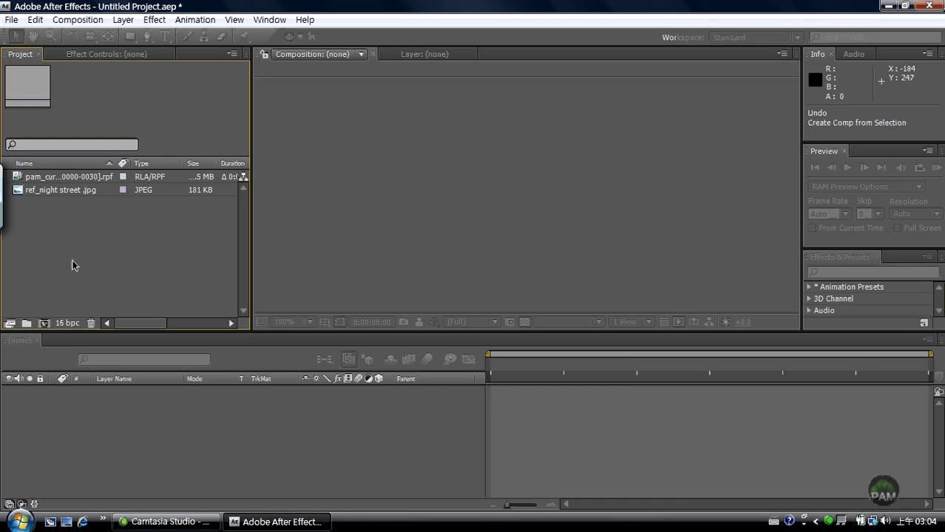
- Create a composition from the creeping sphere RPF sequence, keeping the playhead at the first frame
left_click(48, 181)
left_click_drag(47, 181, 44, 322)
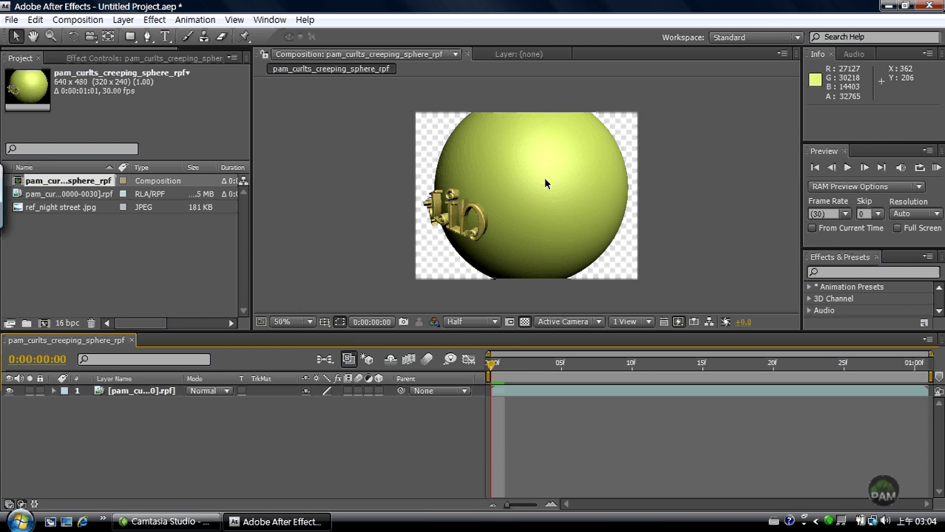
mouse_move(491, 363)
left_mouse_down()
mouse_move(551, 374)
mouse_move(805, 334)
mouse_move(493, 362)
left_mouse_up()
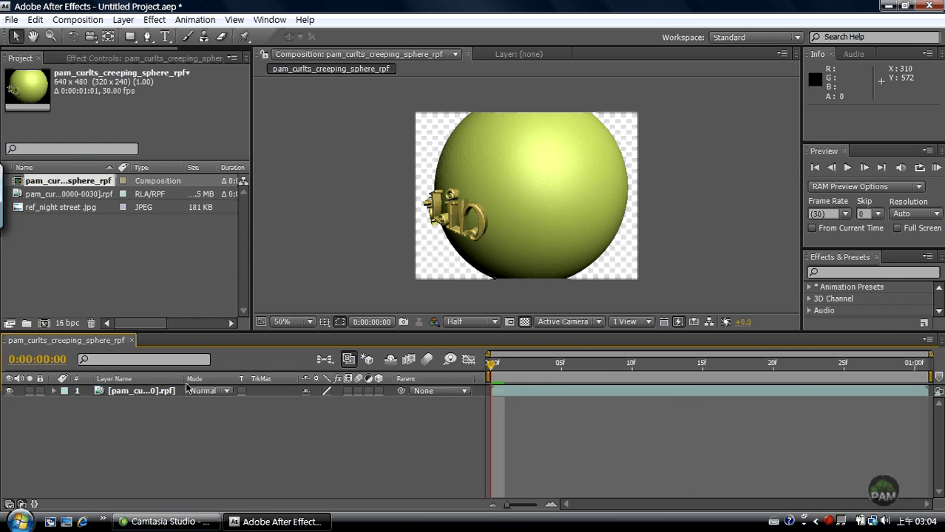
- Rename the RPF sequence layer as diffuse
left_click(149, 391)
right_click(145, 391)
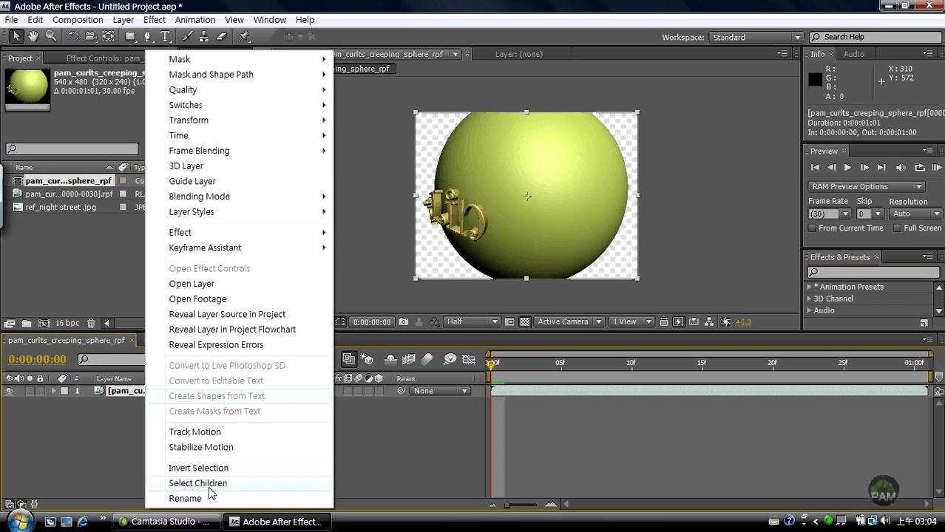
left_click(194, 498)
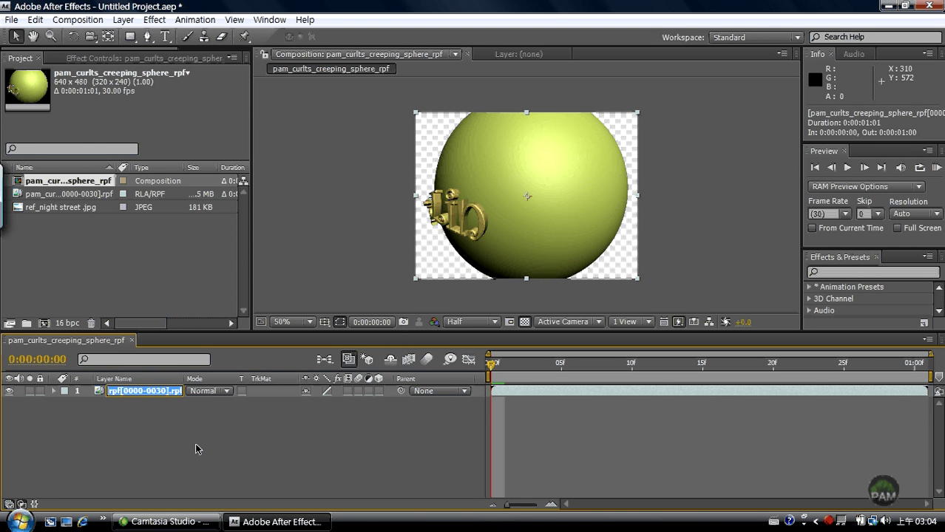
type("diffuse")
key("Return")
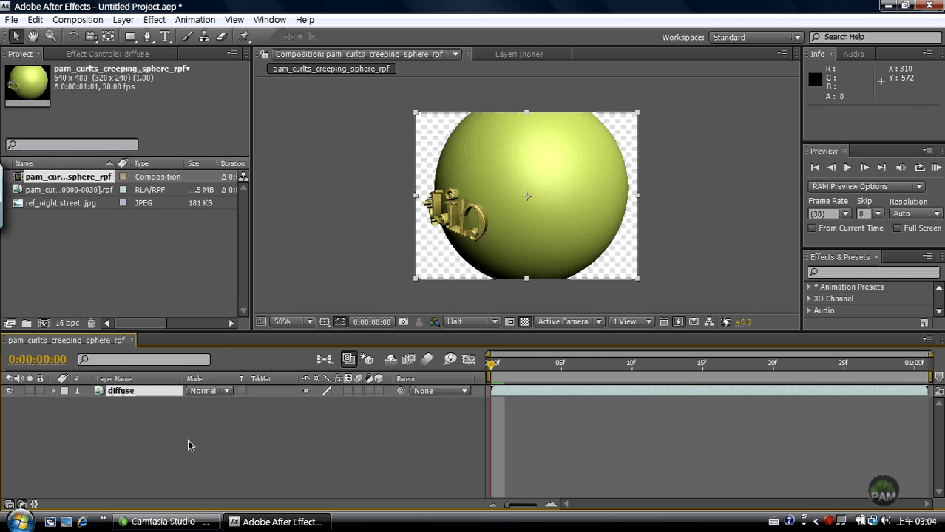
left_click(125, 416)
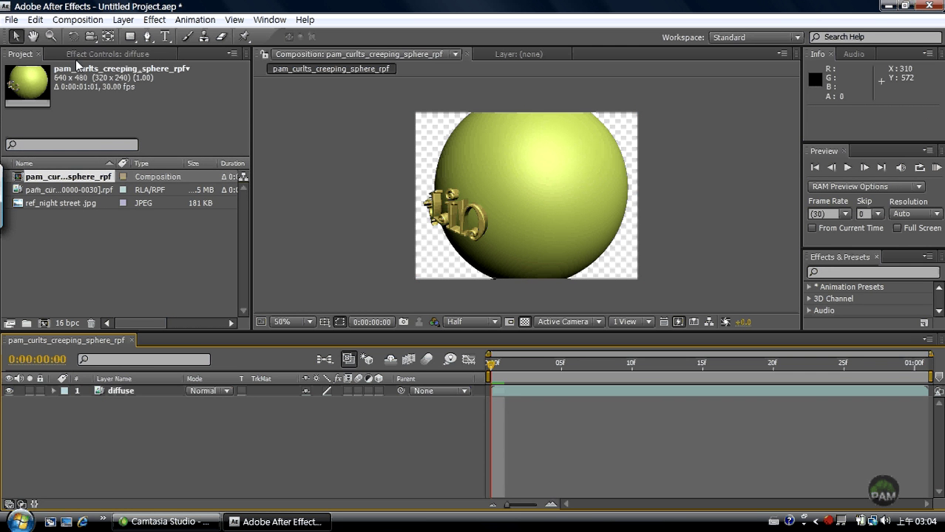
- Duplicate the diffuse layer within the composition
left_click(34, 20)
left_click(191, 332)
key("ctrl+d")
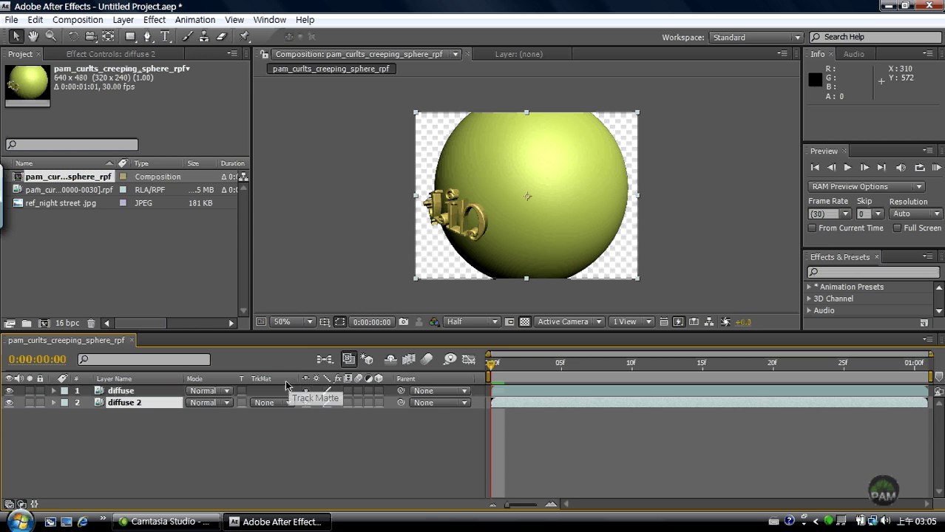
- Rename the duplicated layer, diffuse 2, as normal
double_click(139, 403)
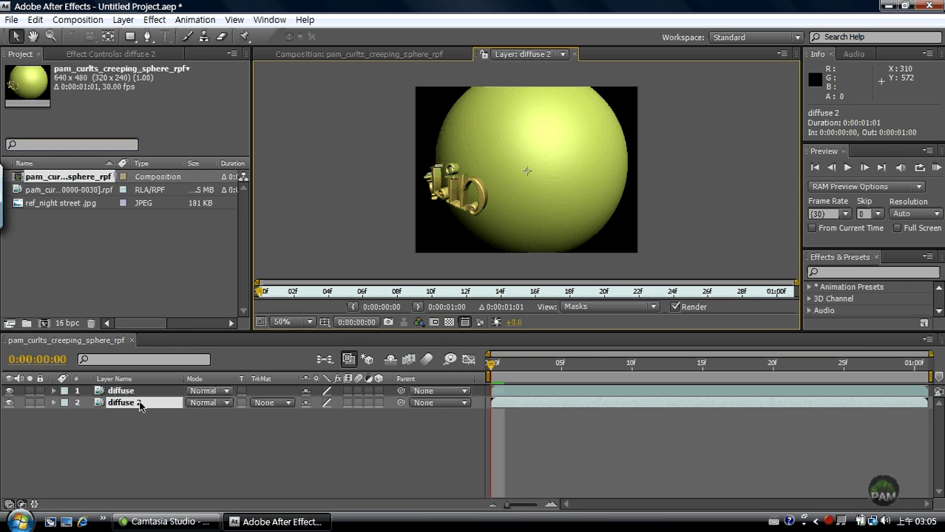
right_click(140, 405)
left_click(175, 488)
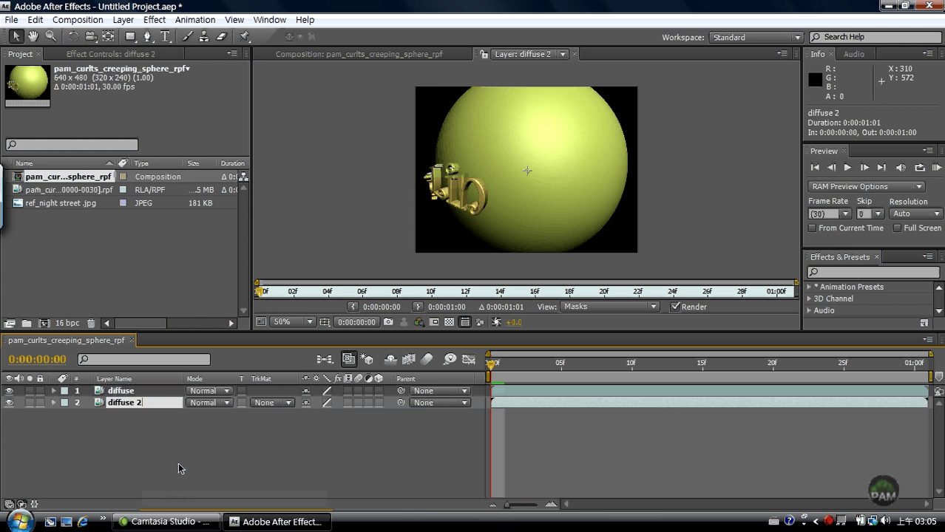
key("BackSpace")
key("BackSpace")
key("BackSpace")
key("BackSpace")
key("BackSpace")
key("BackSpace")
key("BackSpace")
key("BackSpace")
key("BackSpace")
type("normal")
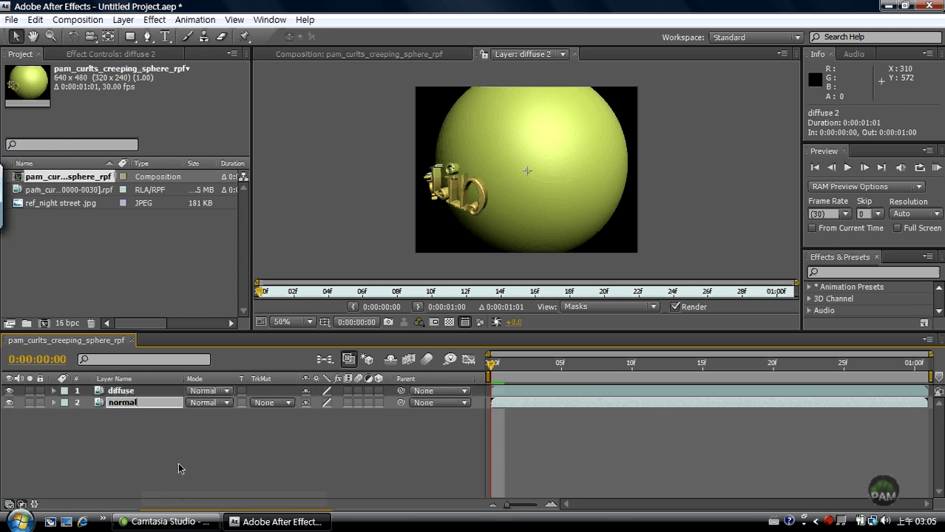
key("Return")
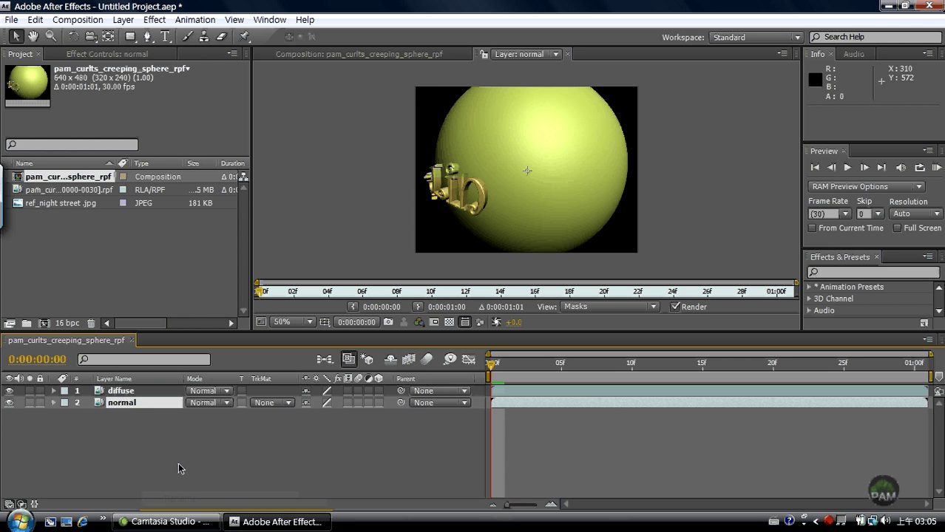
- Solo the normal layer and apply the 3D Channel Extract effect to it
left_click(30, 403)
left_click(133, 23)
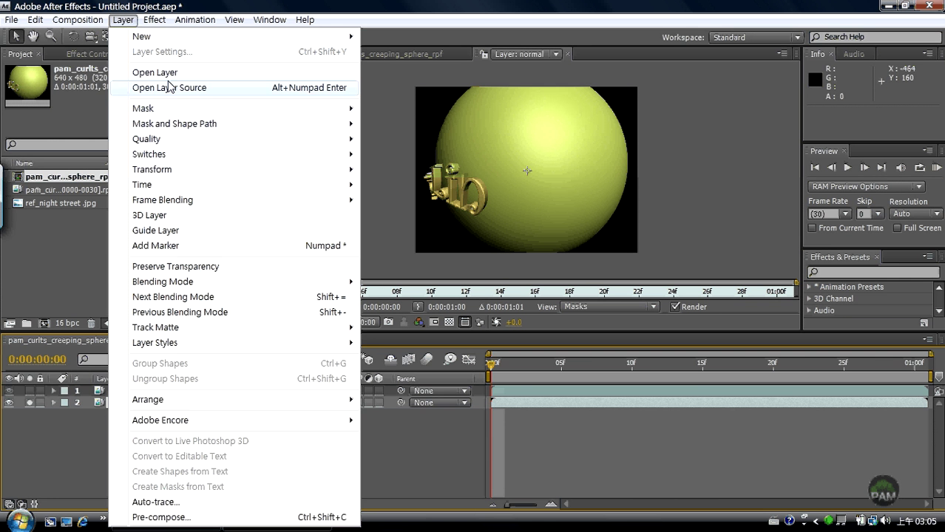
left_click(154, 20)
mouse_move(184, 88)
left_click(399, 88)
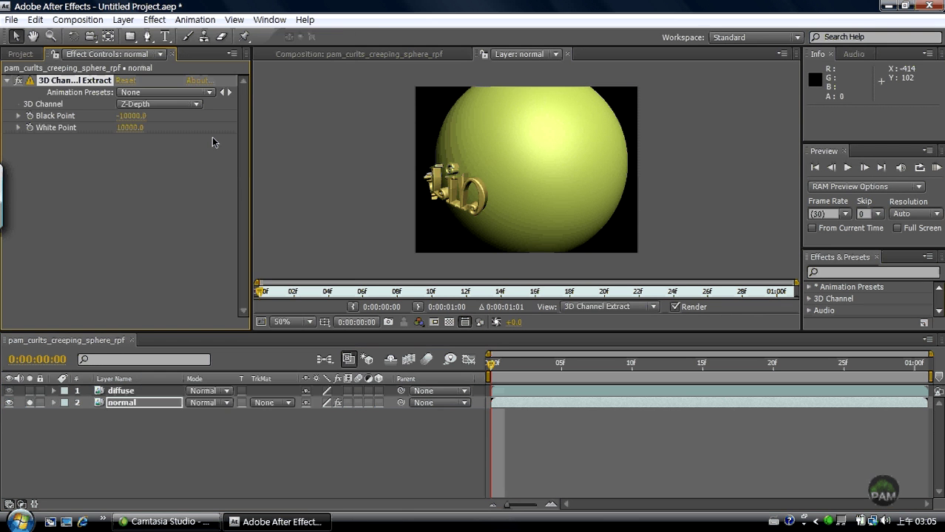
- Set the 3D Channel Extract effect to output the Surface Normals channel
left_click(184, 107)
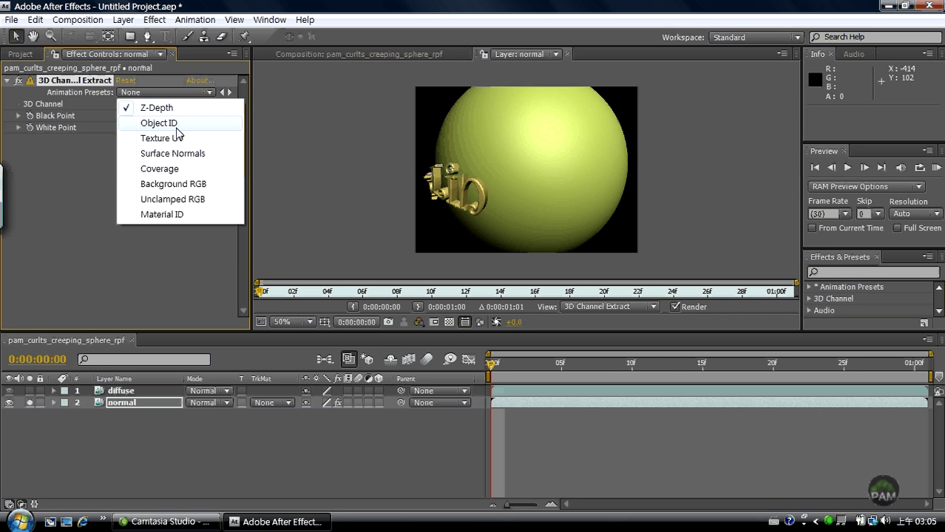
left_click(173, 154)
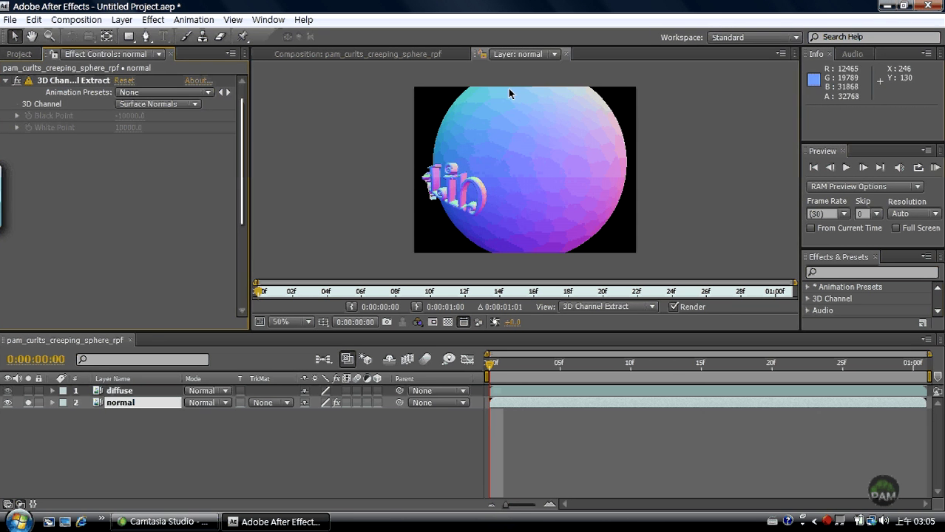
left_click(161, 430)
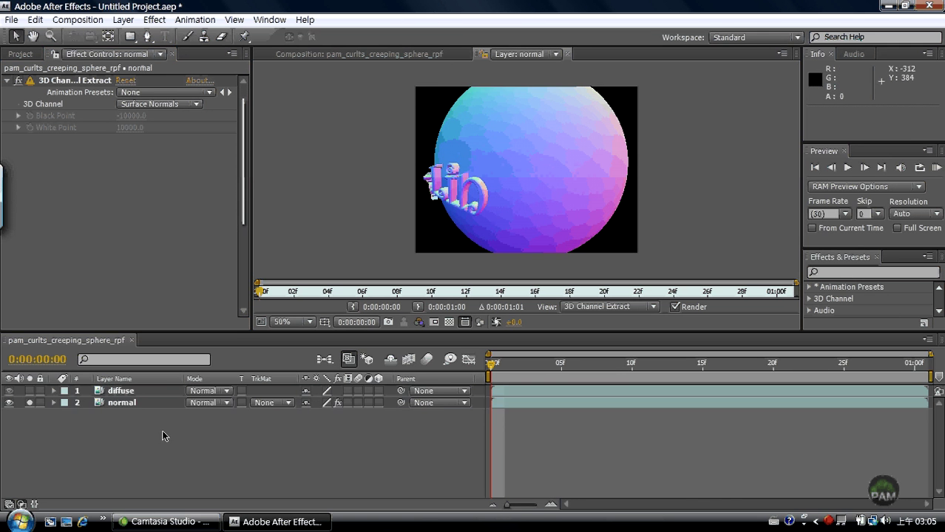
- Pre-compose the normal layer as normal Comp 1, moving all attributes into the new composition
left_click(132, 405)
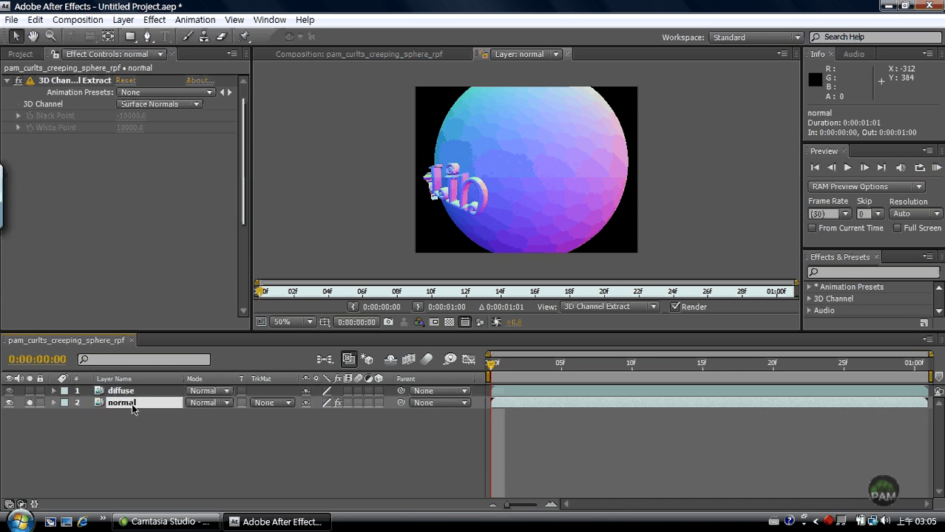
left_click(124, 20)
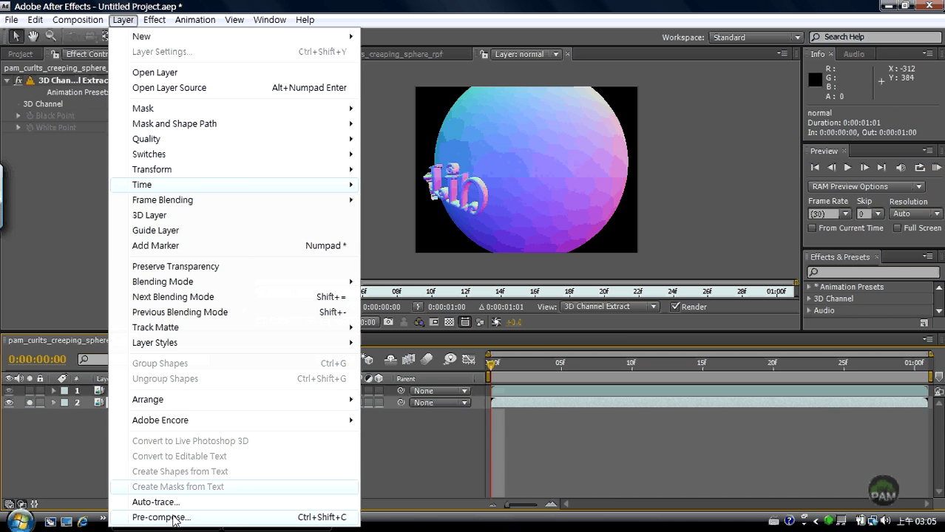
left_click(217, 520)
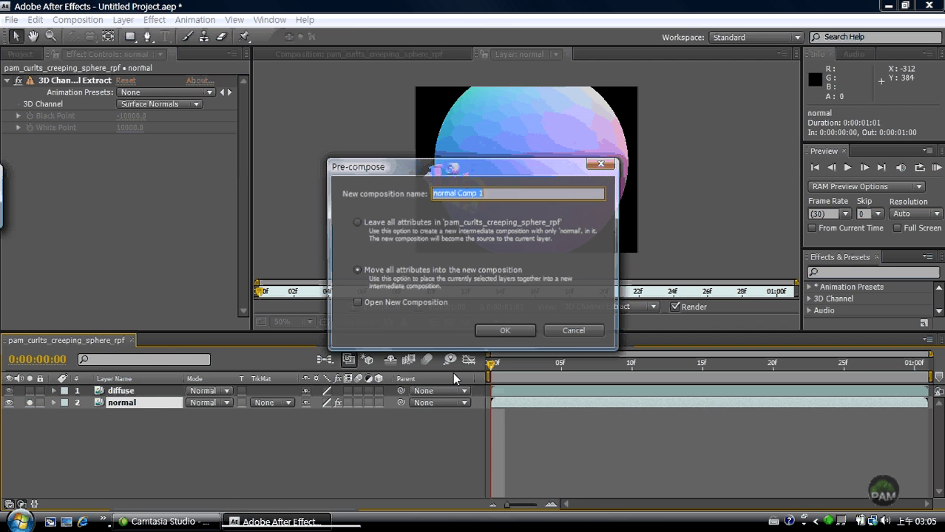
key("Return")
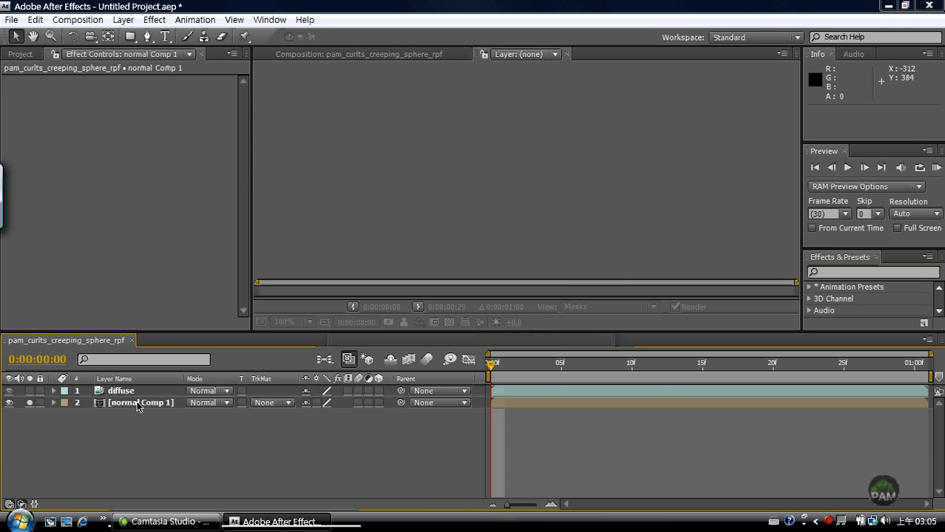
- Apply the minning.de Normality effect to the normal Comp 1 layer
left_click(137, 402)
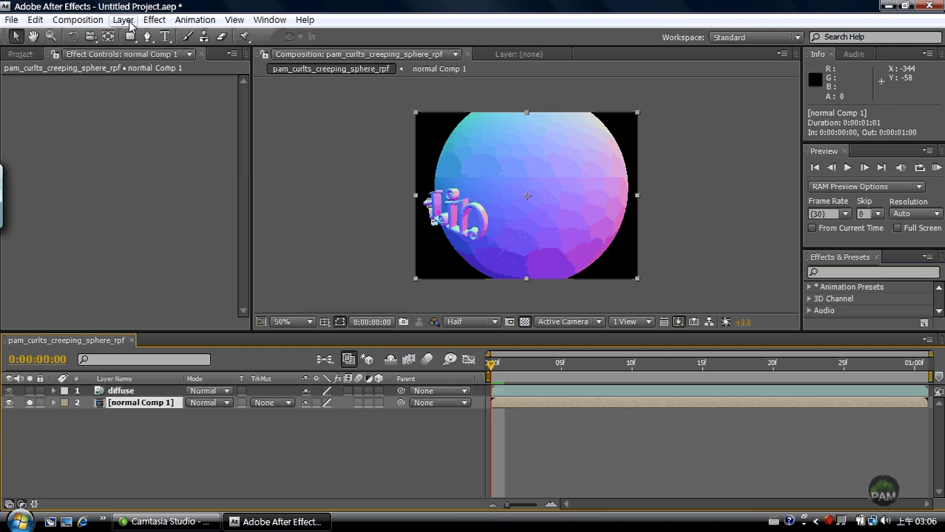
left_click(155, 20)
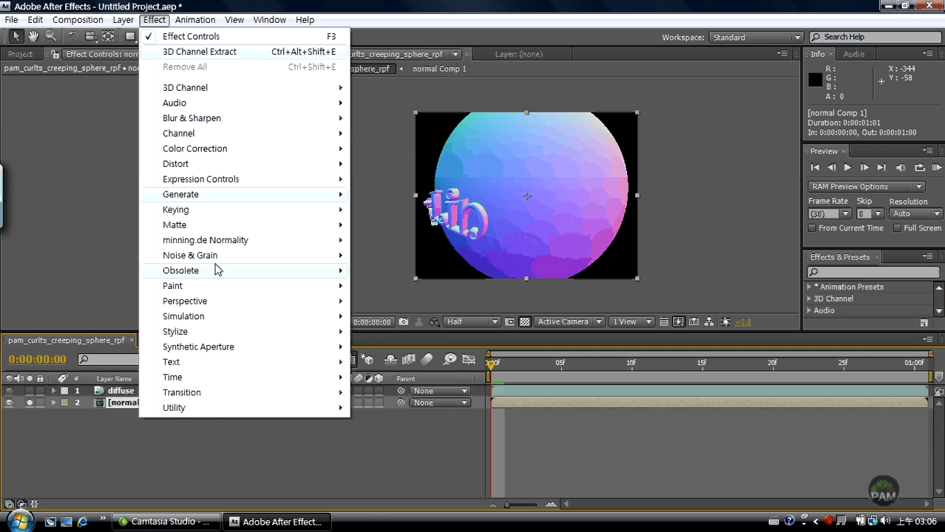
mouse_move(222, 240)
left_click(387, 241)
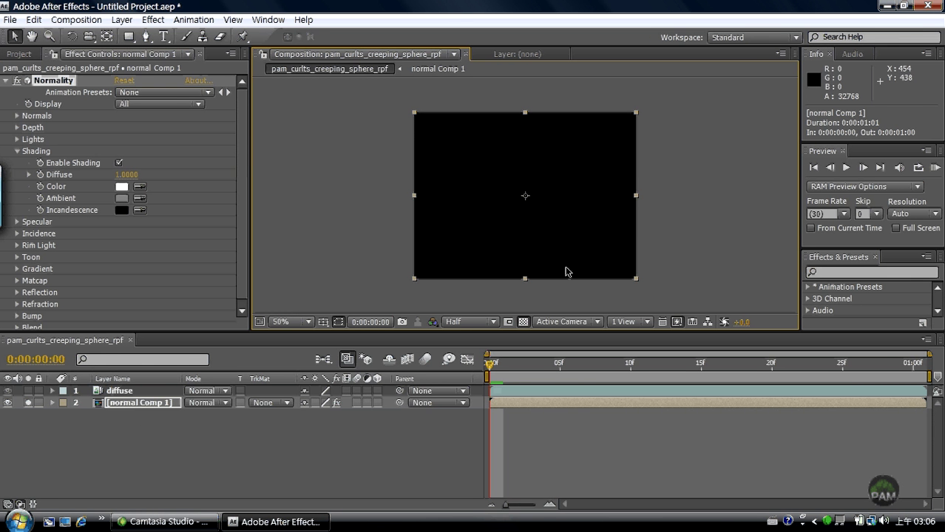
- Create a blue (2751ED) point light with intensity about 115% and move it to the upper right of the frame, about 516, 110
left_click(123, 20)
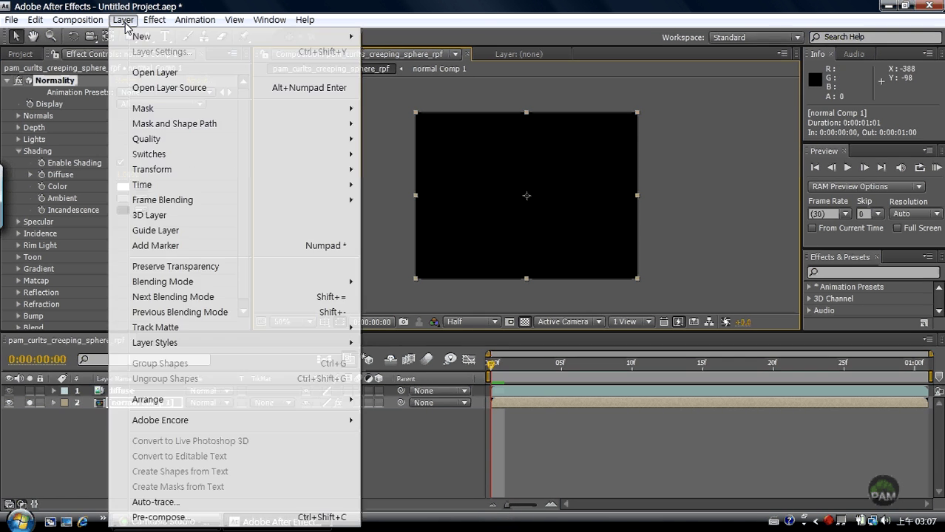
mouse_move(188, 36)
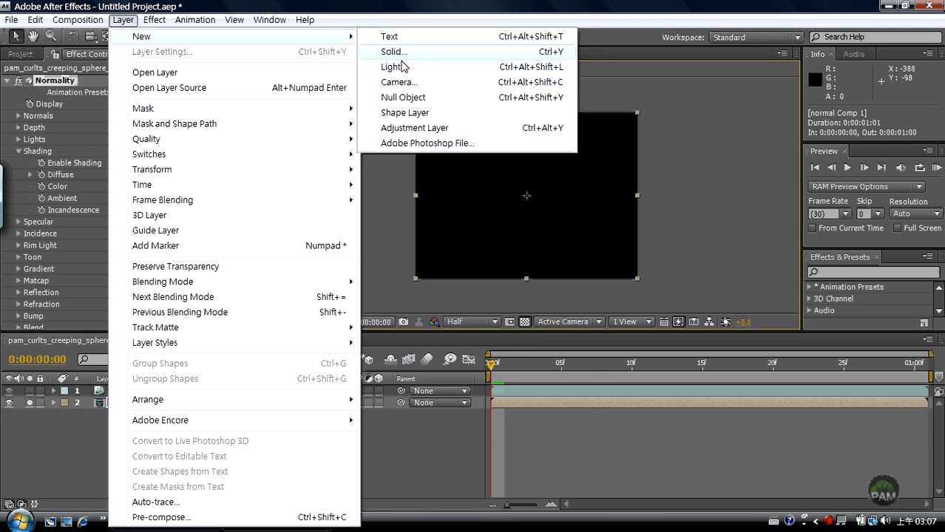
left_click(403, 67)
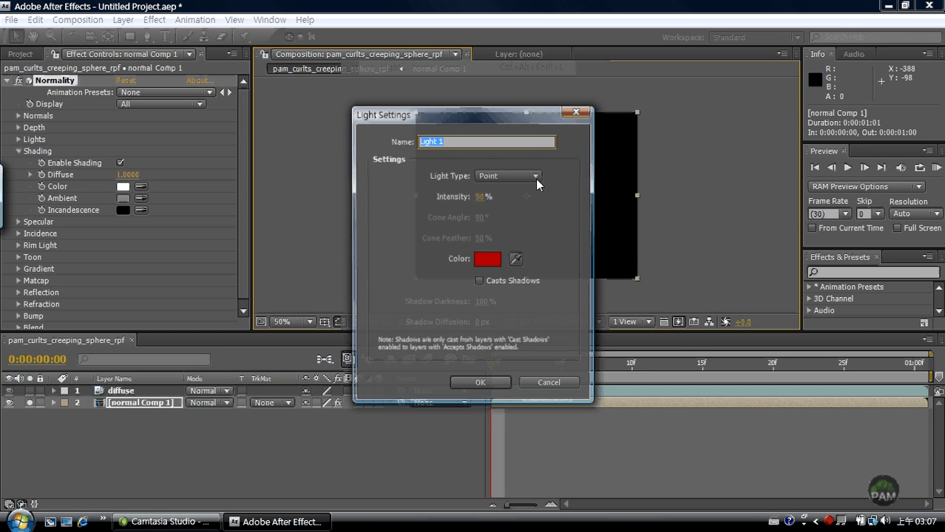
left_click(488, 260)
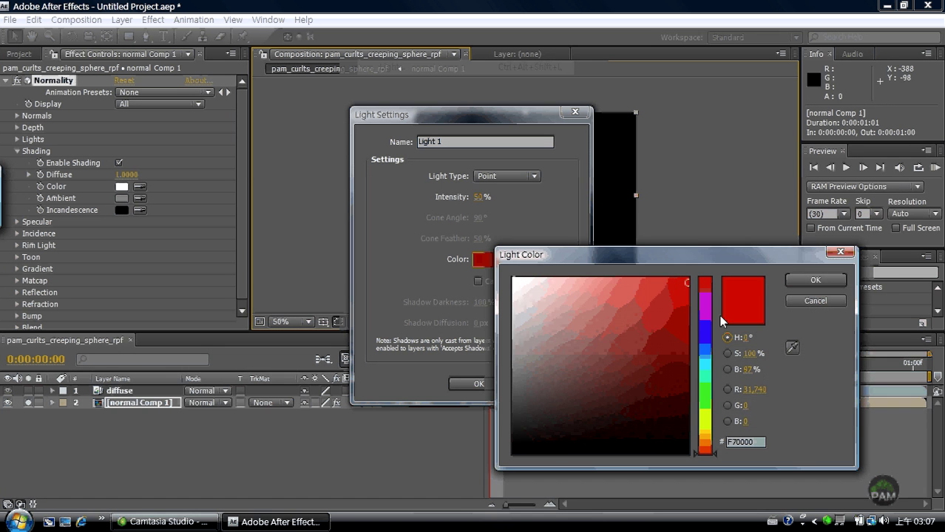
left_click(706, 323)
left_click(660, 290)
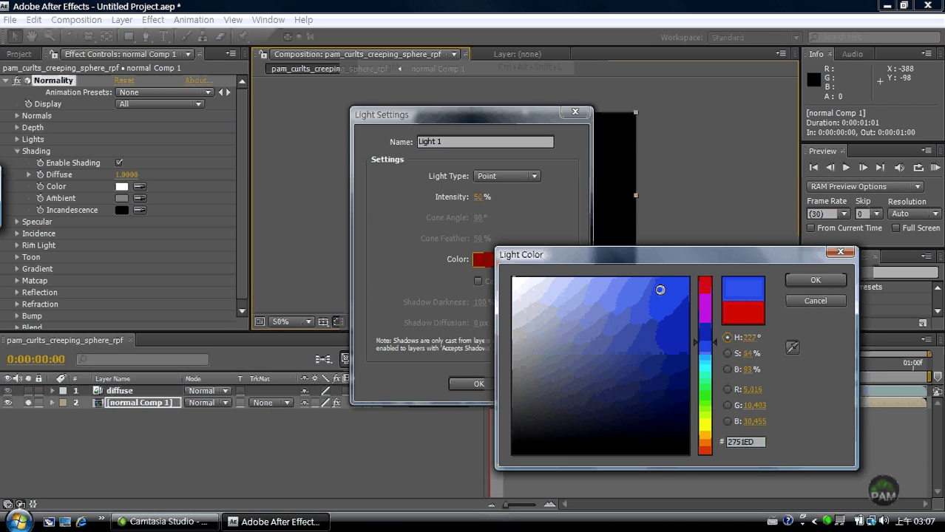
key("Return")
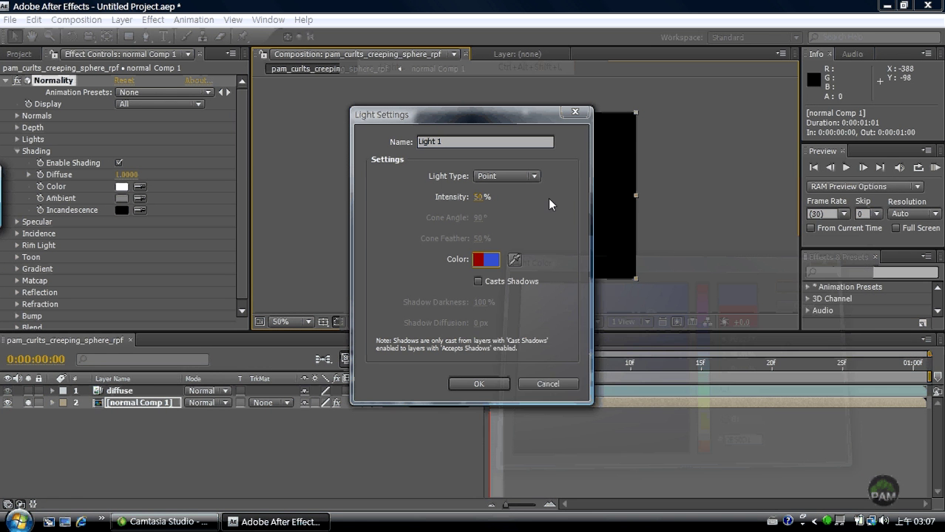
left_click_drag(481, 198, 532, 201)
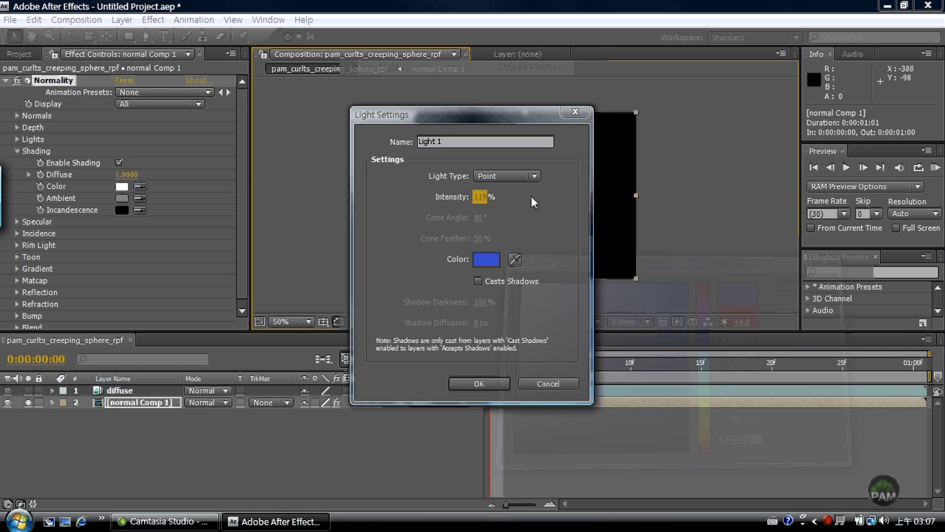
left_click(497, 382)
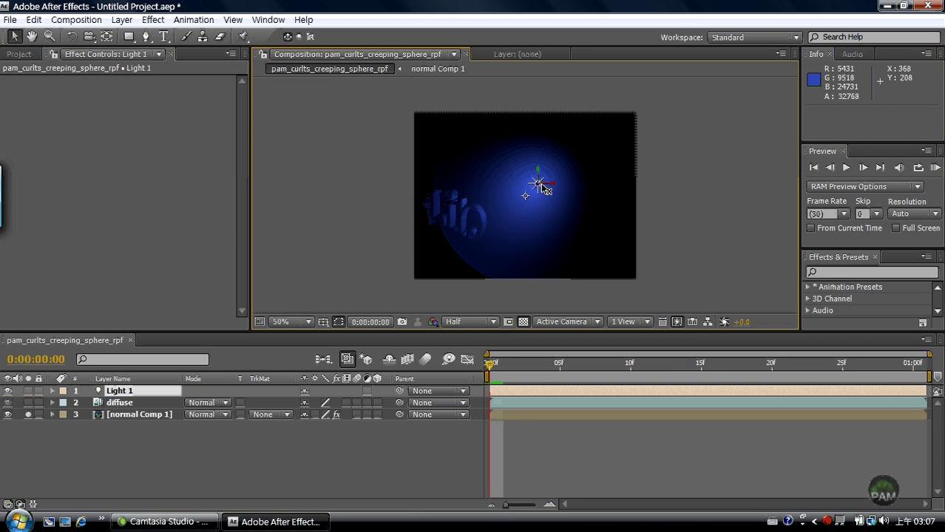
left_click_drag(542, 184, 617, 140)
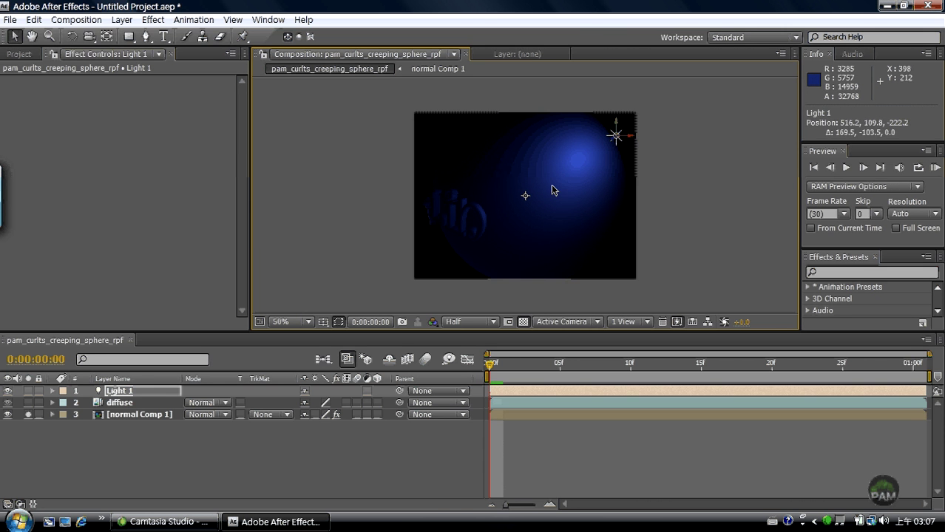
- Duplicate the normal Comp 1 layer and set the copy's Normality display to Specular
left_click(141, 415)
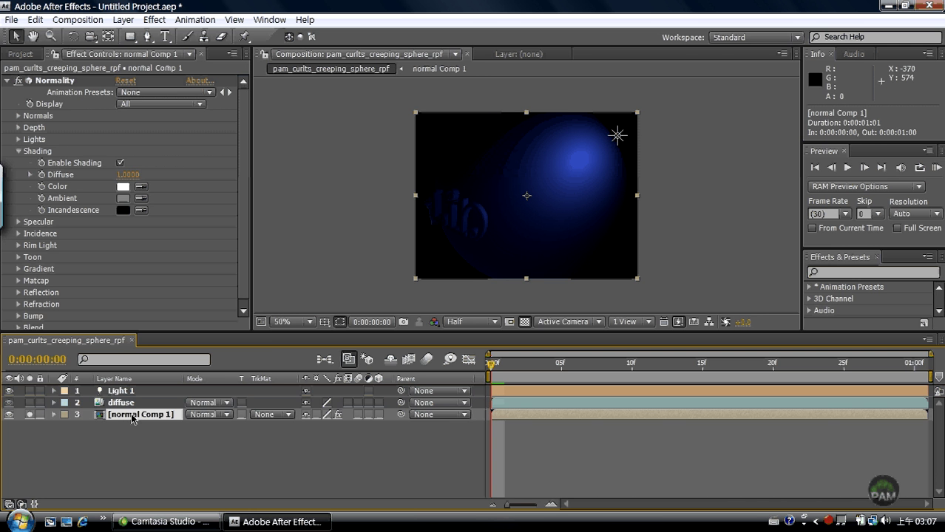
left_click(35, 19)
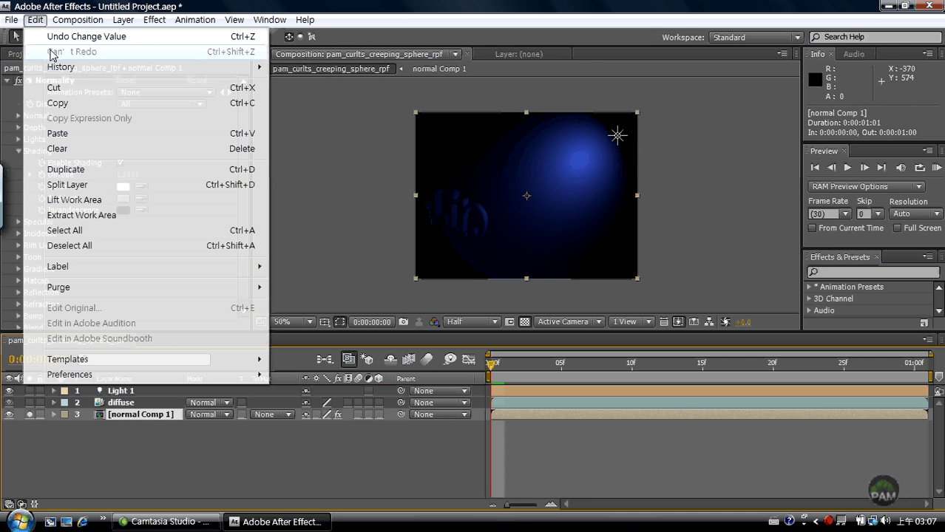
left_click(66, 170)
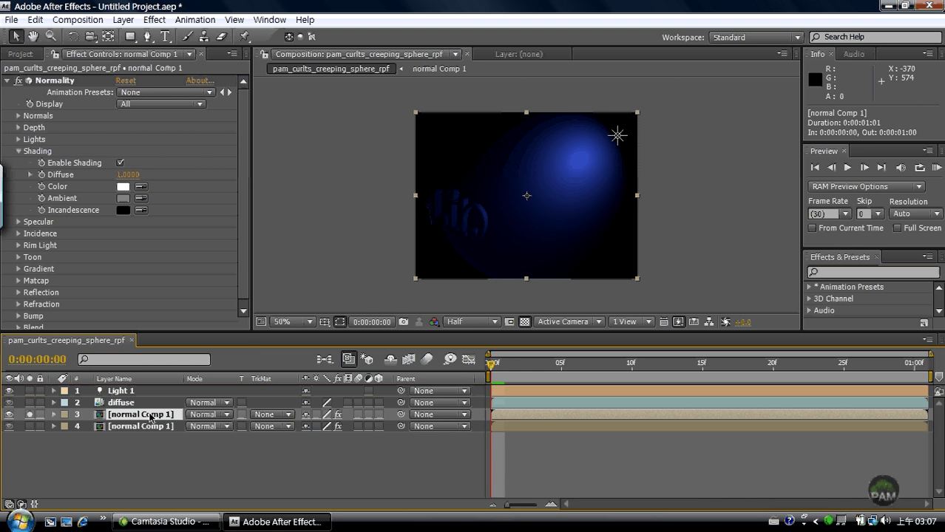
left_click(183, 105)
left_click(180, 99)
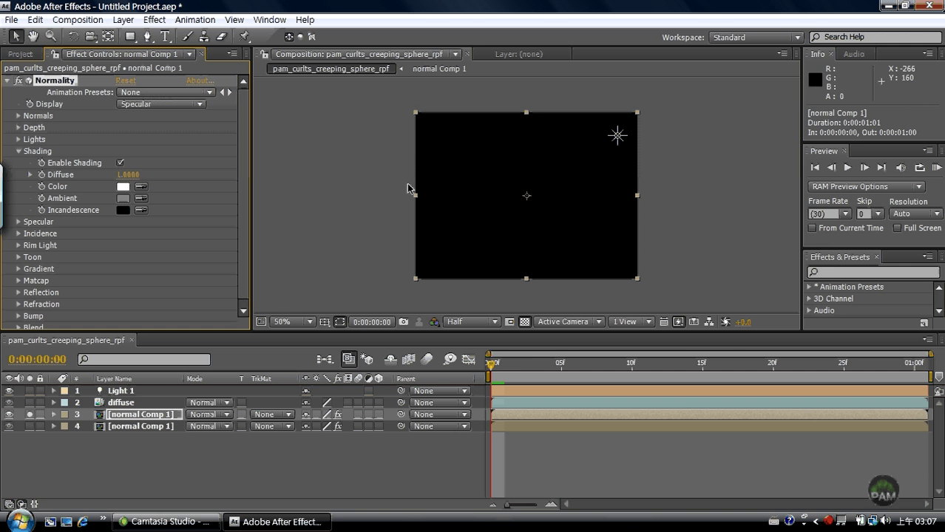
- Enable Normality's specular shading on the duplicated layer with Specular 1.57 and Spread 1.31
left_click(20, 223)
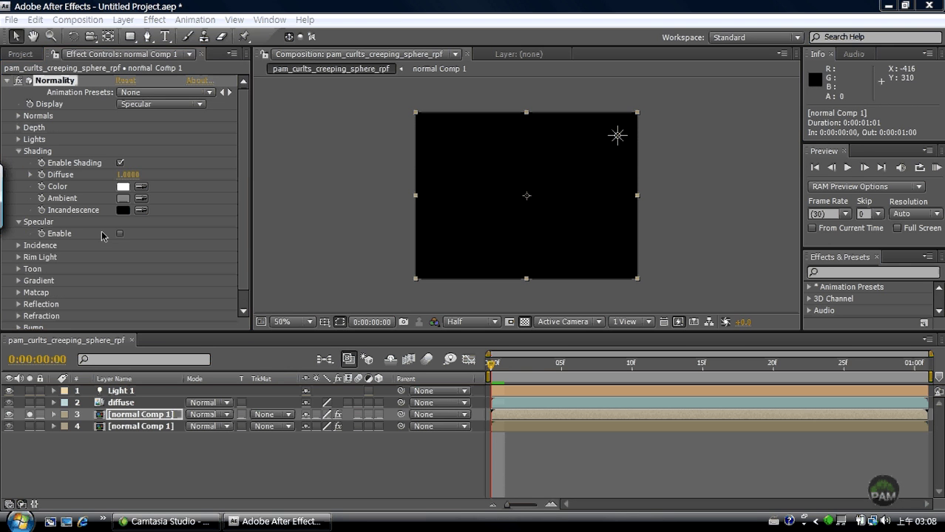
left_click(121, 234)
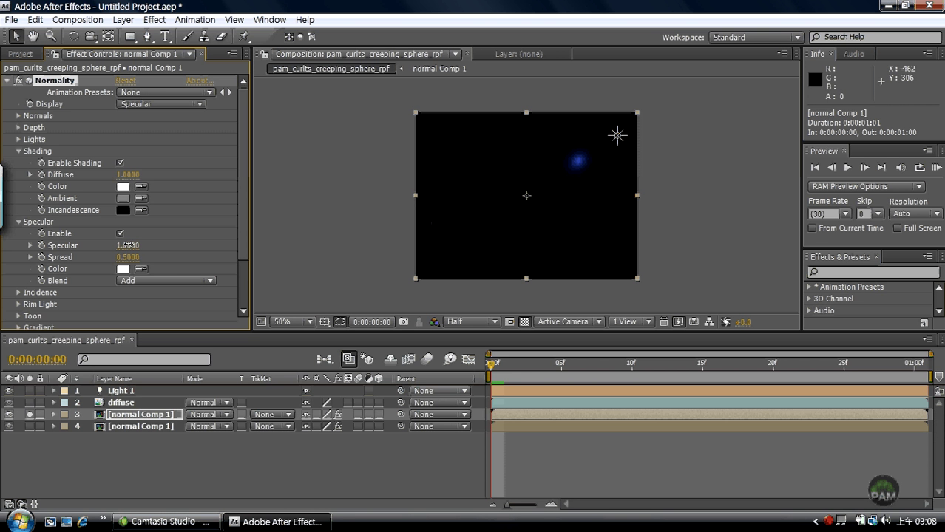
left_click_drag(128, 245, 183, 257)
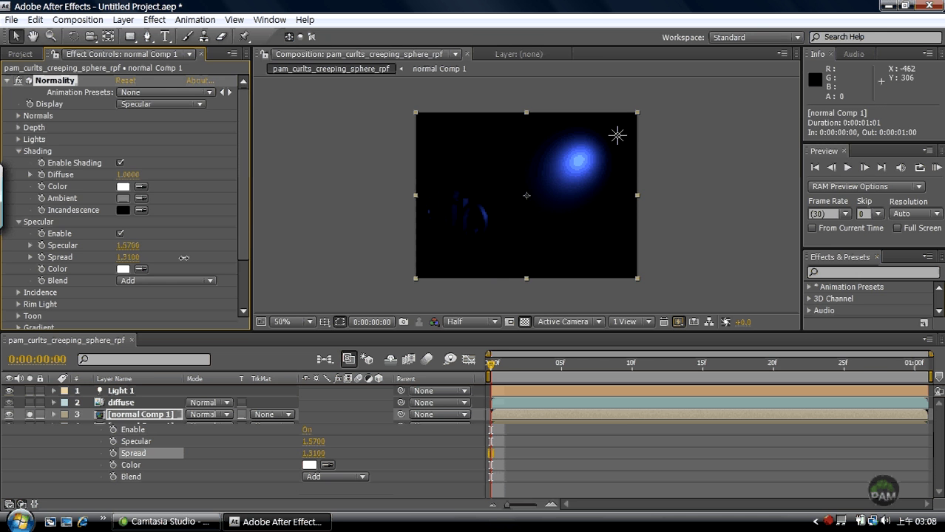
- Move Light 1 above the upper left of the frame, to about 138, 21
left_click(625, 141)
left_click_drag(625, 141, 443, 108)
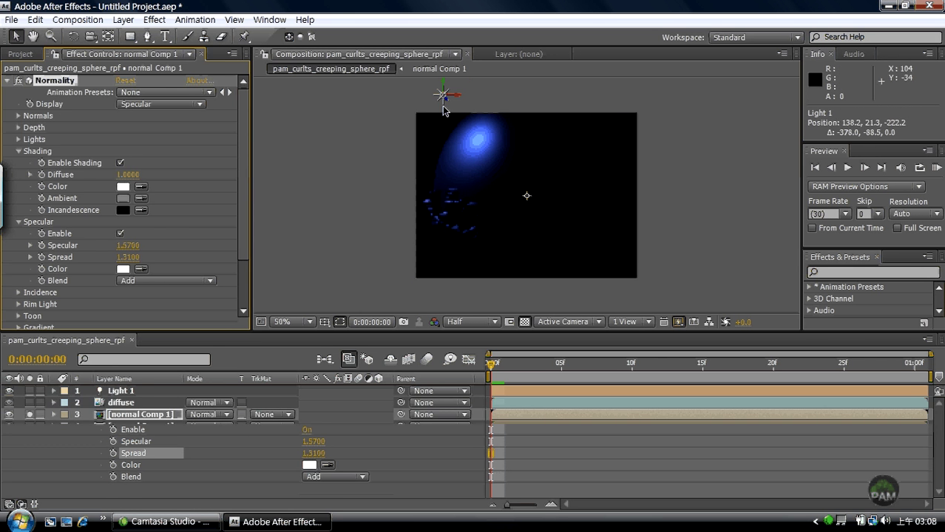
left_click(442, 105)
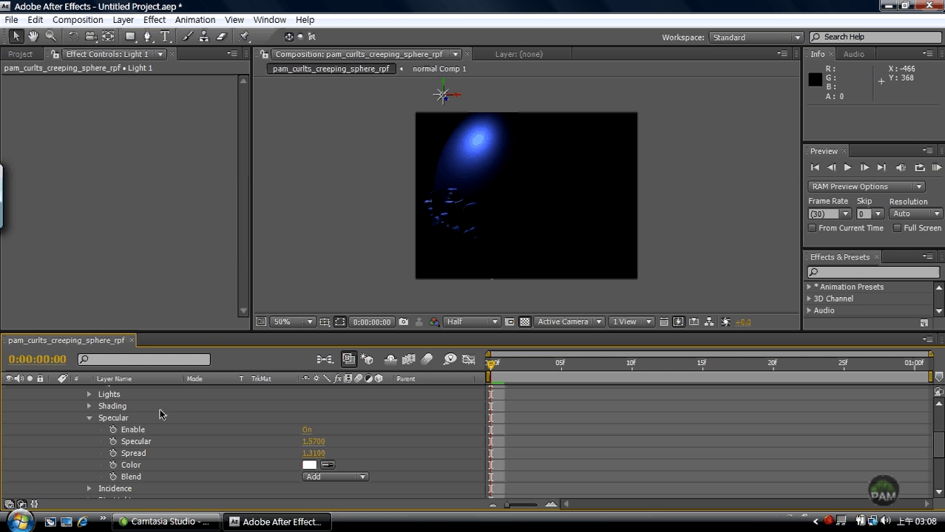
- Set the duplicated layer's Normality values to Diffuse about 0.46, Specular 1.36 and Spread 1.55, and collapse the expanded property groups
left_click(136, 441)
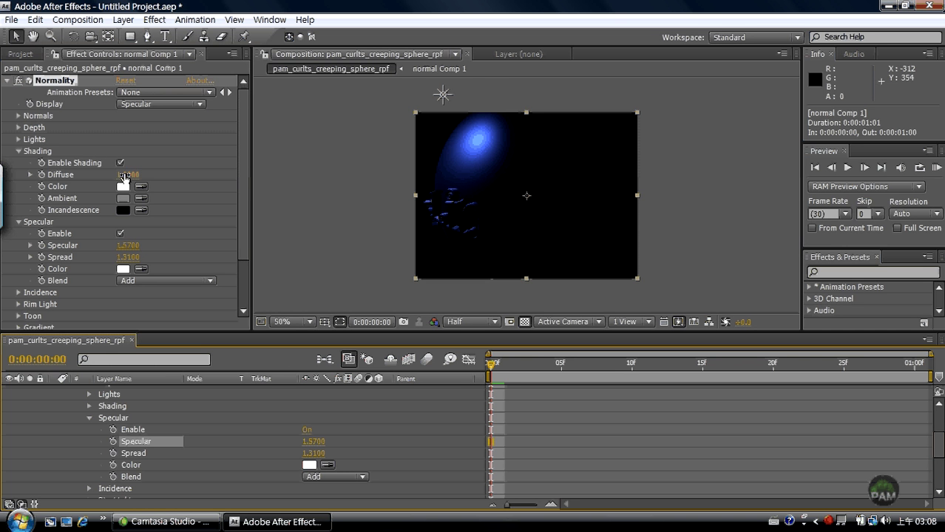
left_click_drag(127, 174, 92, 175)
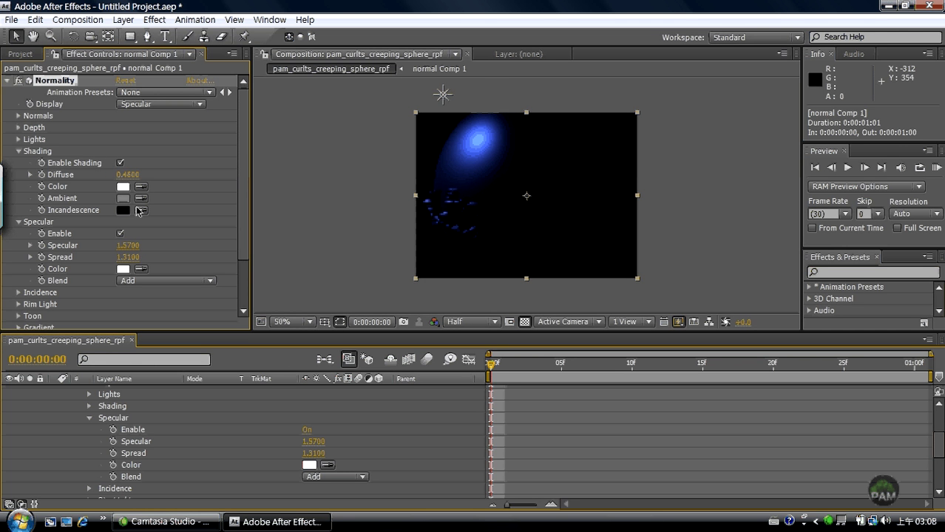
mouse_move(129, 249)
left_mouse_down()
mouse_move(109, 246)
mouse_move(133, 265)
left_mouse_up()
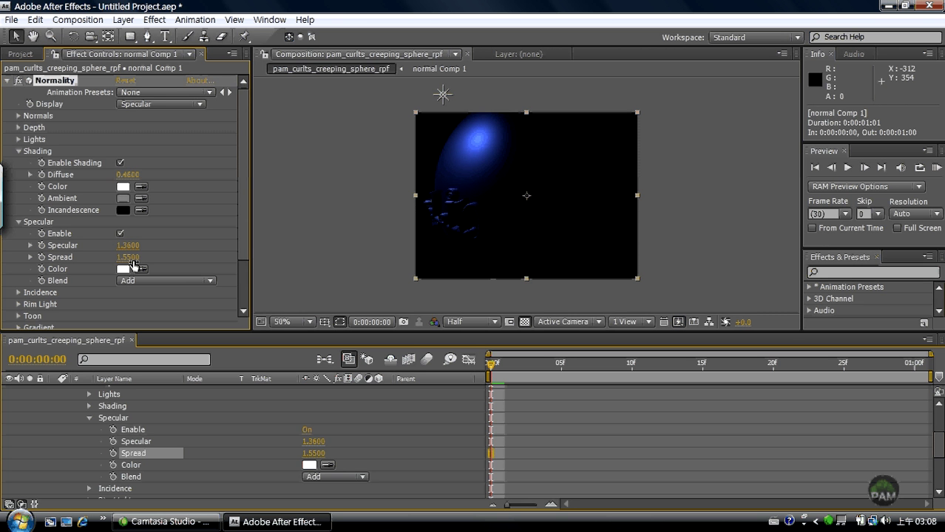
left_click(19, 152)
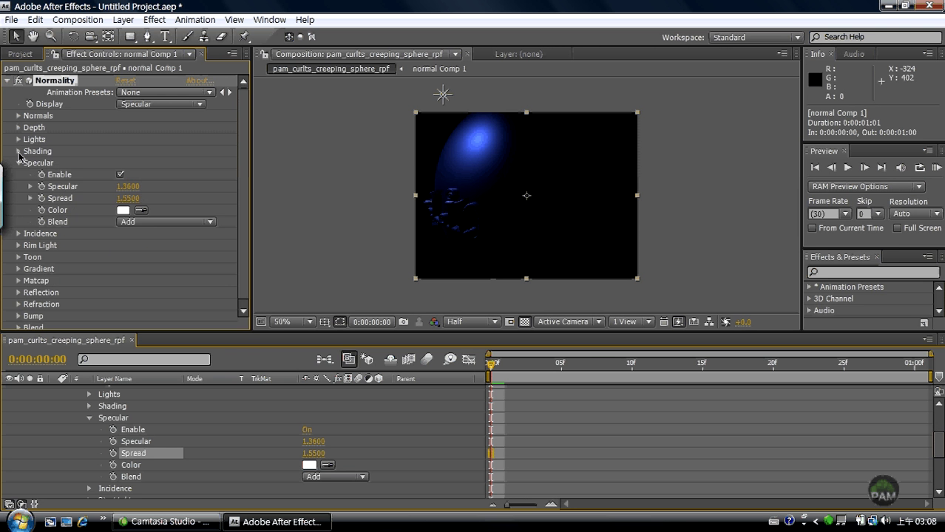
left_click(18, 163)
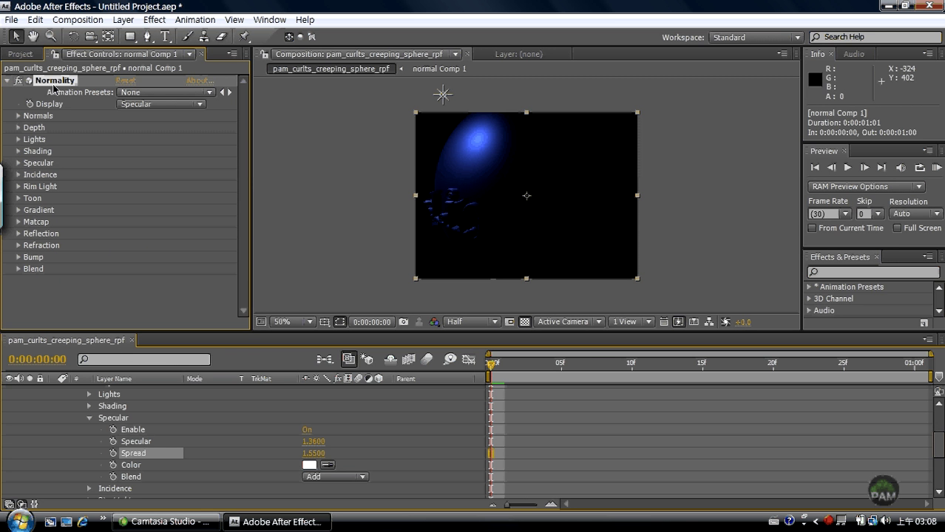
scroll(268, 475, "up", 3)
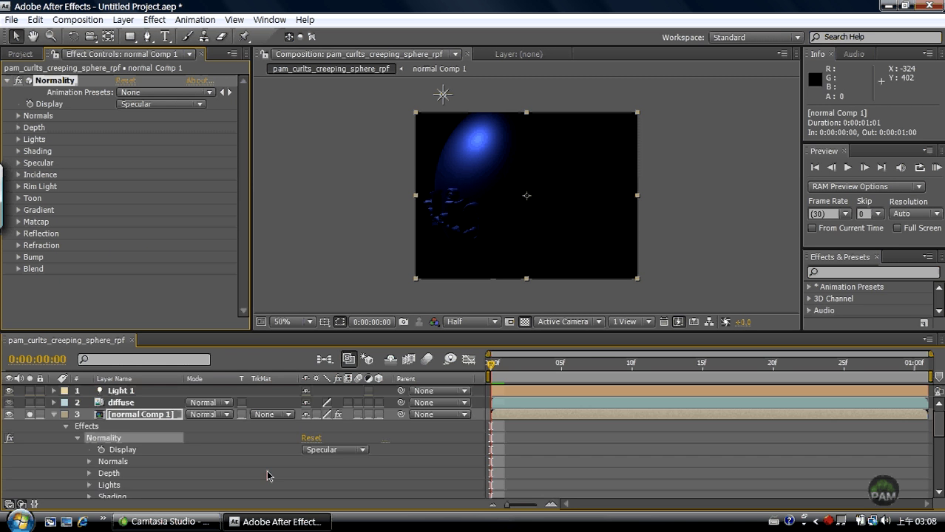
left_click(66, 426)
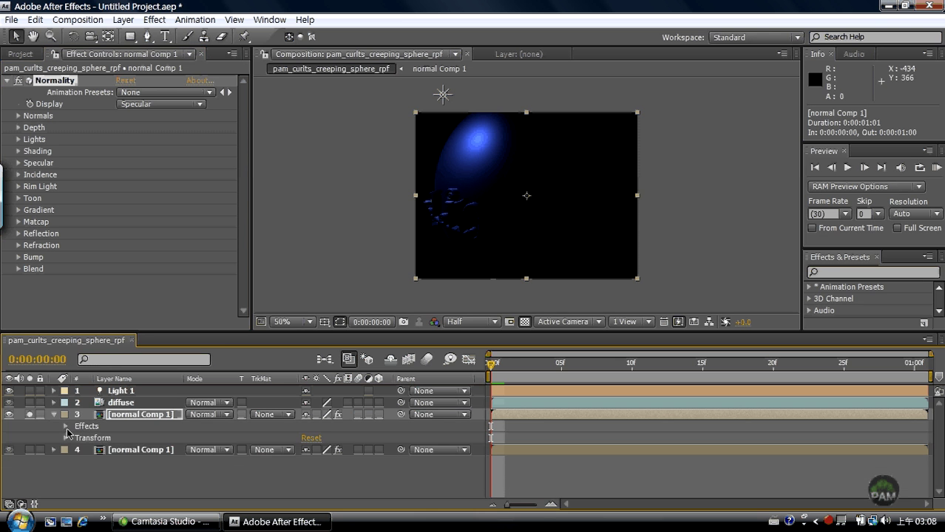
- Rename the duplicated normal Comp 1 layer as specular
right_click(132, 419)
left_click(181, 497)
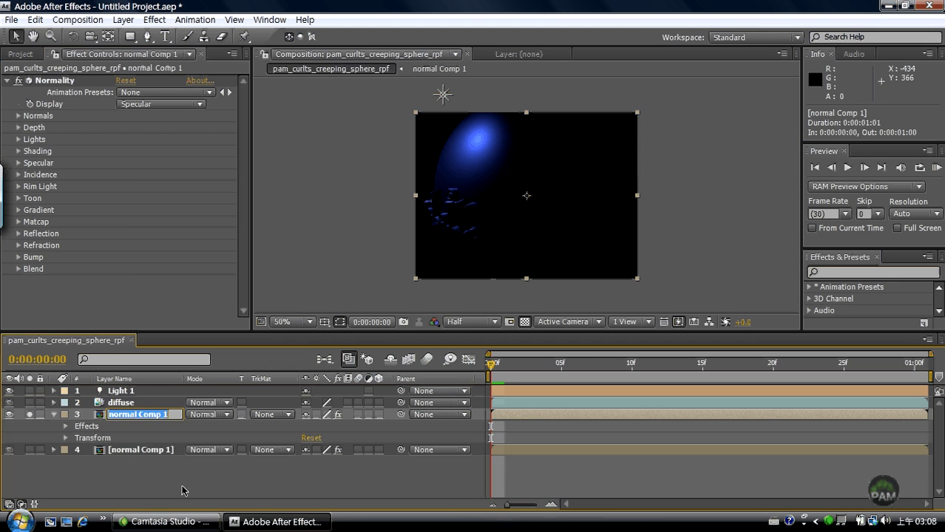
type("s")
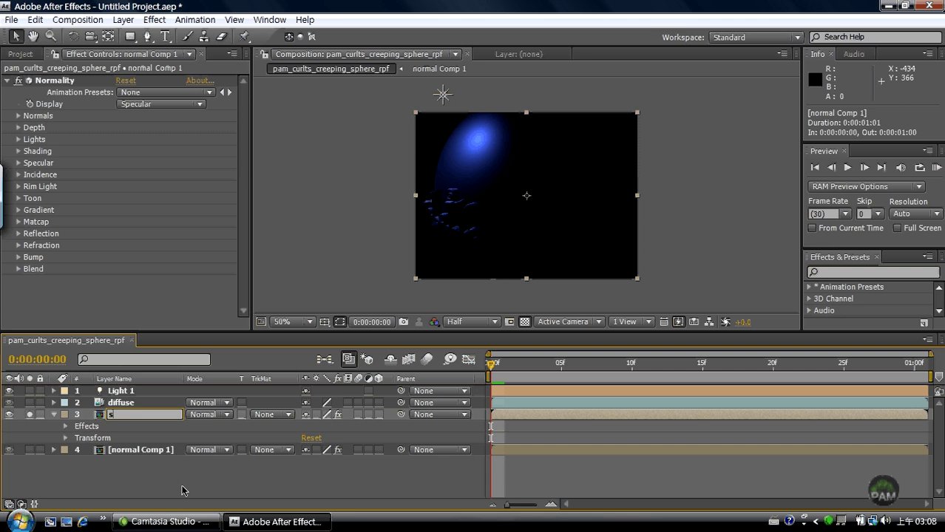
type("pecular")
key("Return")
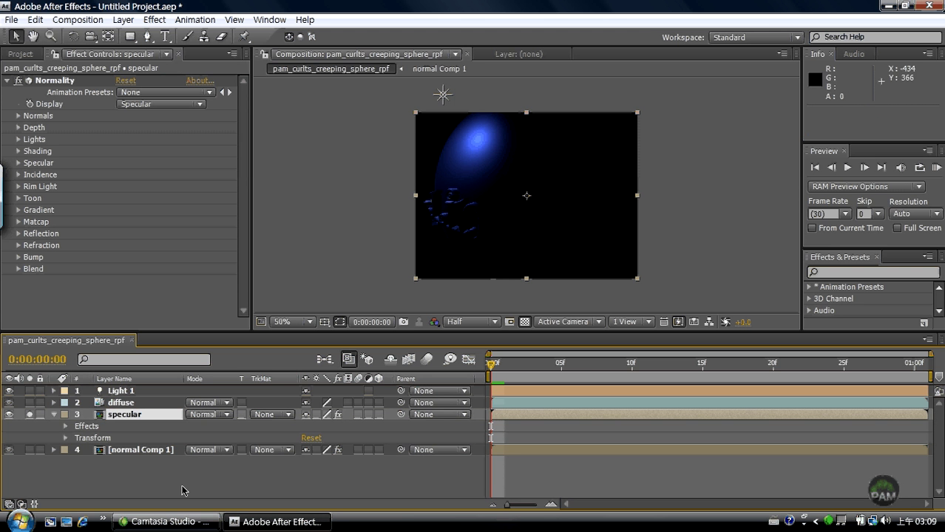
- Apply the Glow effect to the specular layer with radius 27 and intensity about 1.9, and set the layer's blending mode to Add
left_click(154, 20)
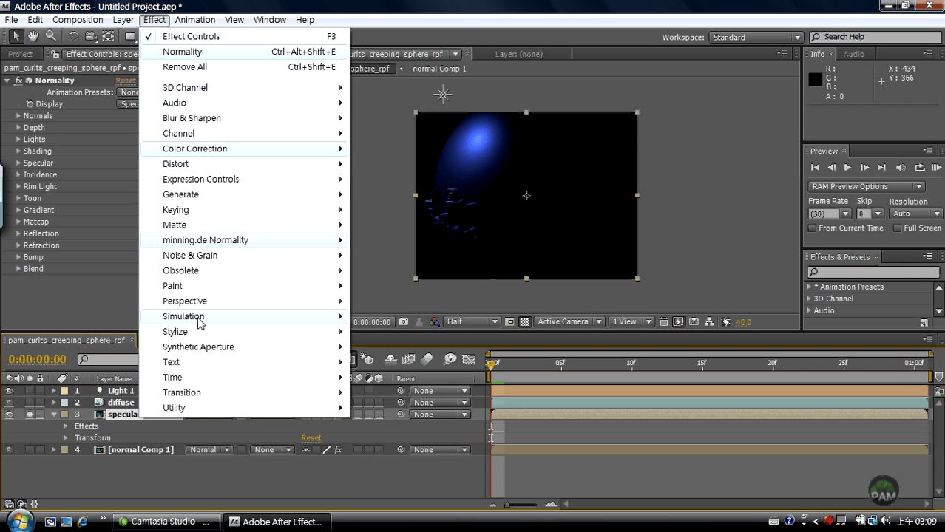
mouse_move(209, 332)
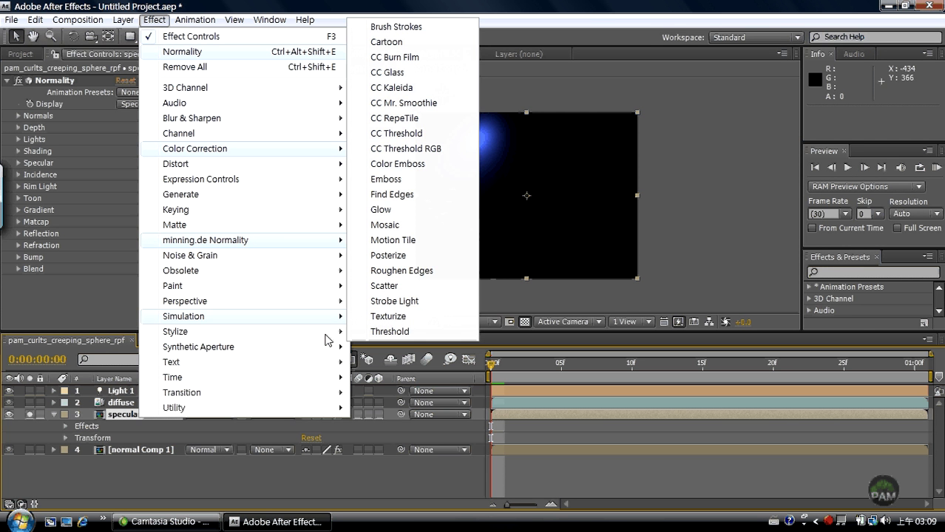
left_click(383, 210)
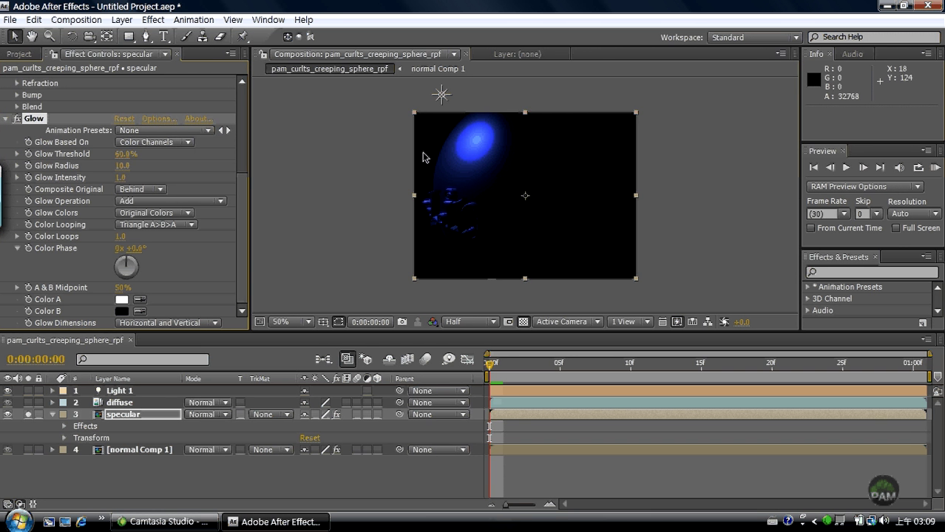
left_click_drag(124, 167, 170, 196)
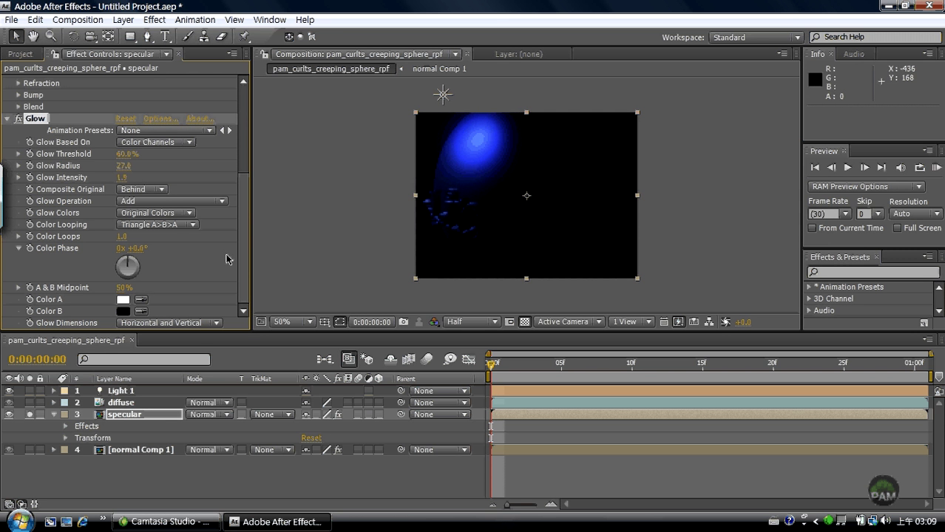
left_click(226, 415)
left_click(205, 196)
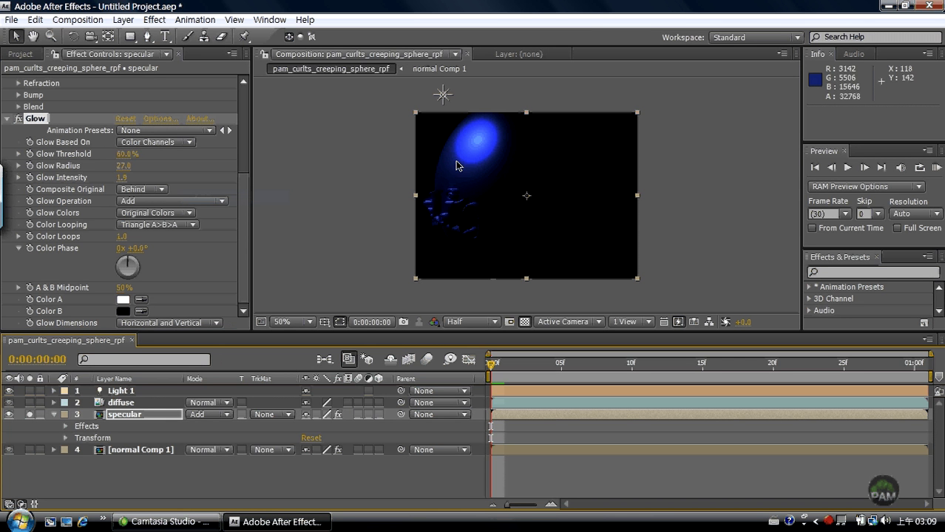
- Solo the normal Comp 1 layer instead of specular and rename it rim_refl
left_click(29, 449)
left_click(30, 414)
left_click(137, 450)
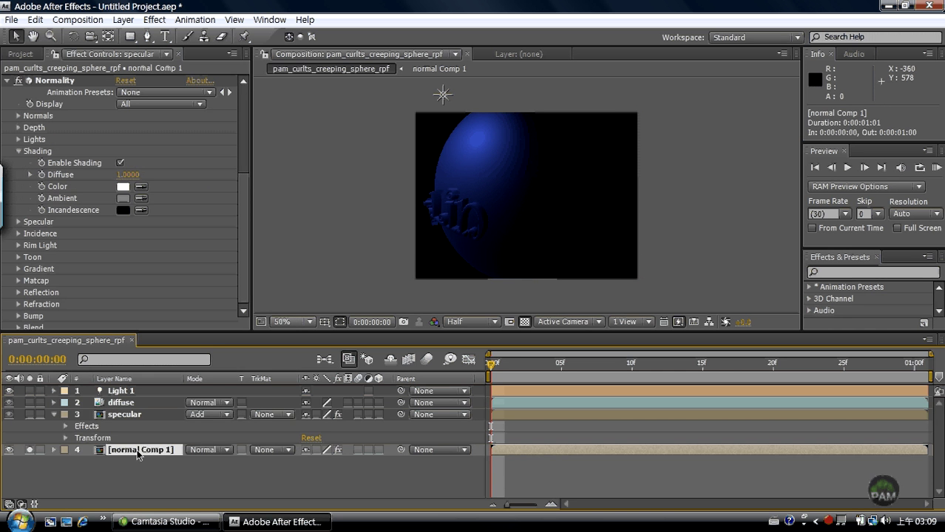
right_click(141, 454)
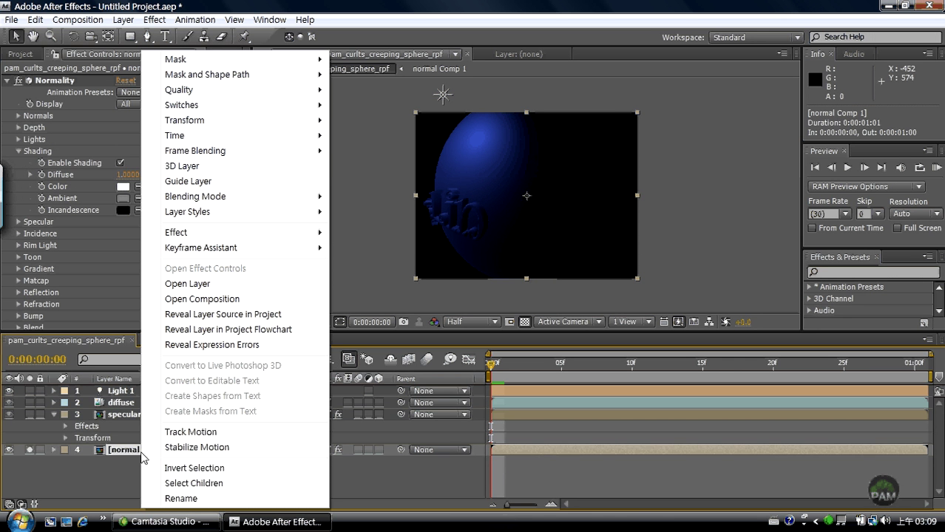
left_click(181, 499)
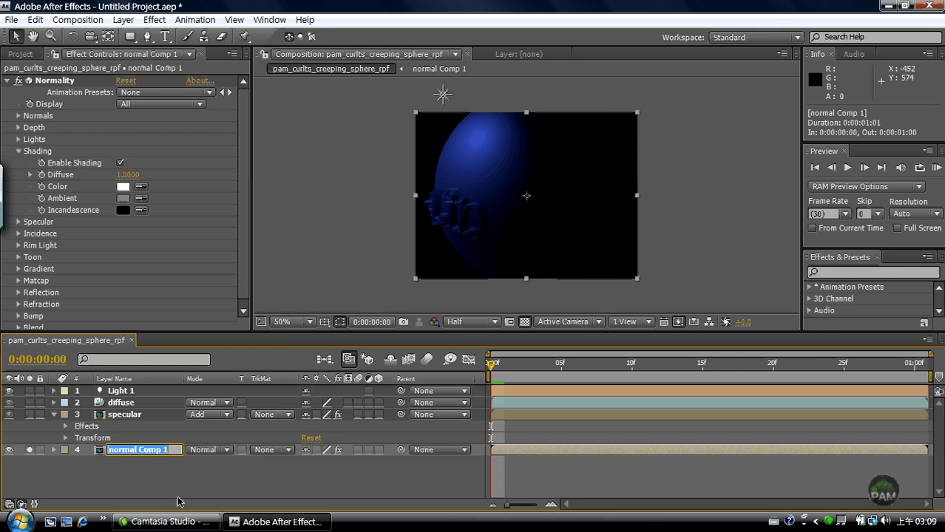
type("rim_")
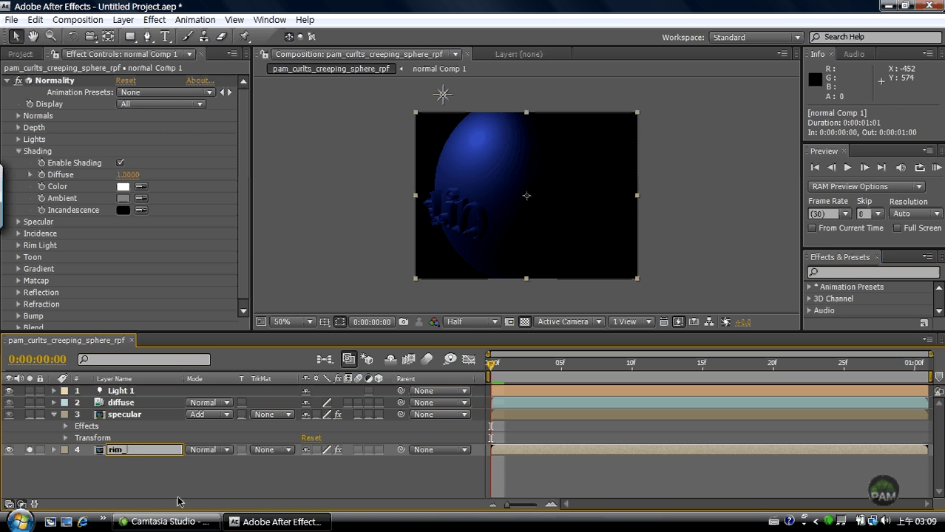
type("refl")
key("Return")
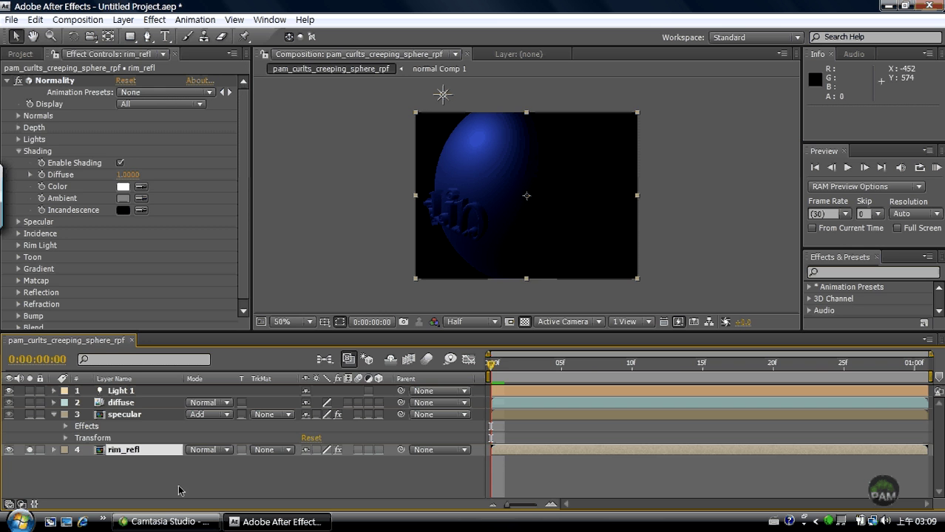
left_click(178, 490)
- Add ref_night street .jpg to the composition below the rim_refl layer and turn off its visibility
left_click(20, 53)
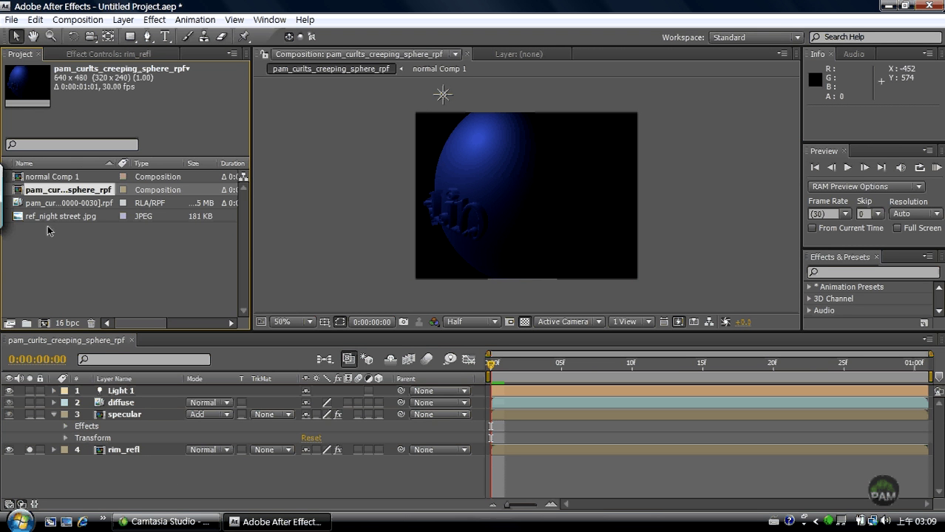
left_click(70, 240)
left_click_drag(53, 221, 73, 470)
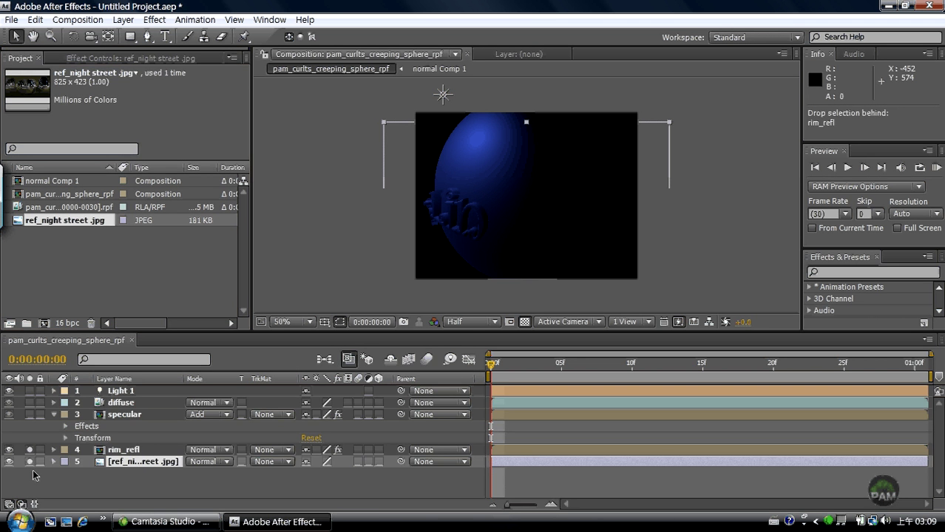
left_click(118, 478)
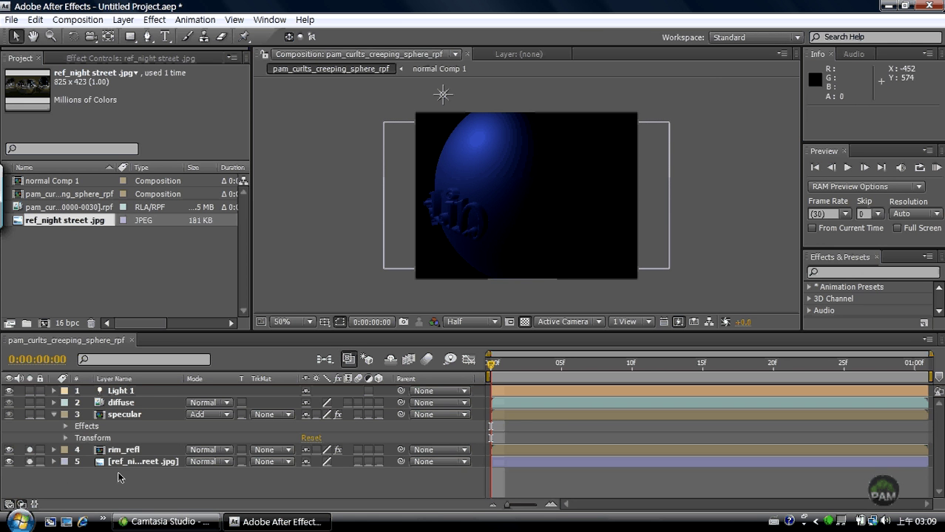
left_click(117, 462)
left_click(30, 461)
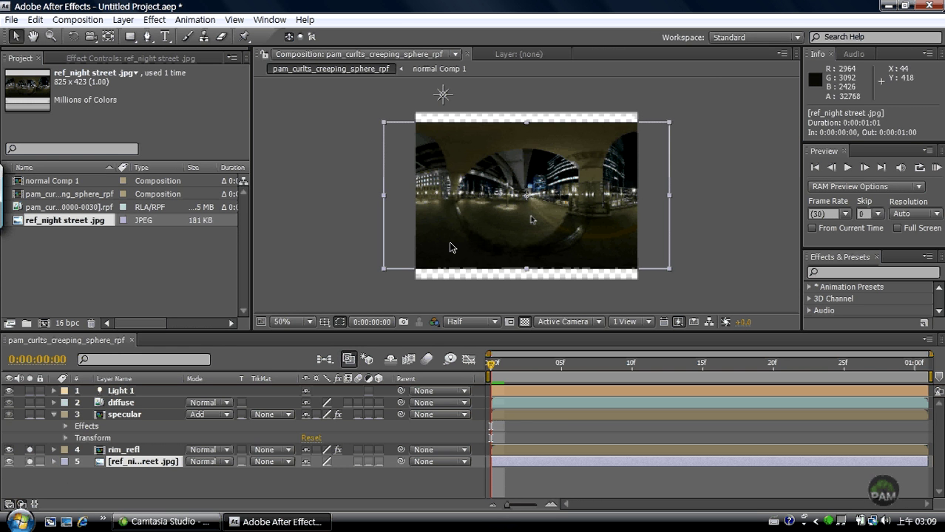
left_click(10, 462)
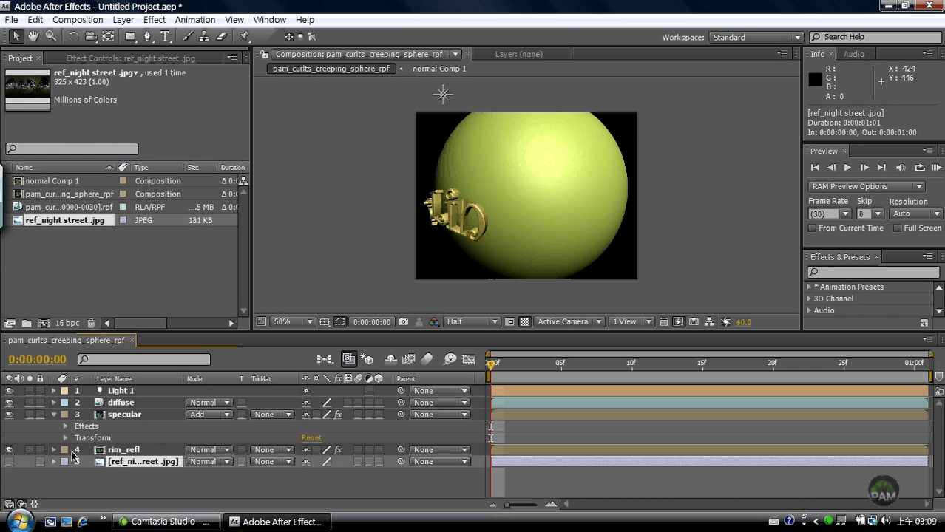
- Solo the rim_refl layer and enable Rim Light in its Normality effect
left_click(30, 449)
left_click(142, 451)
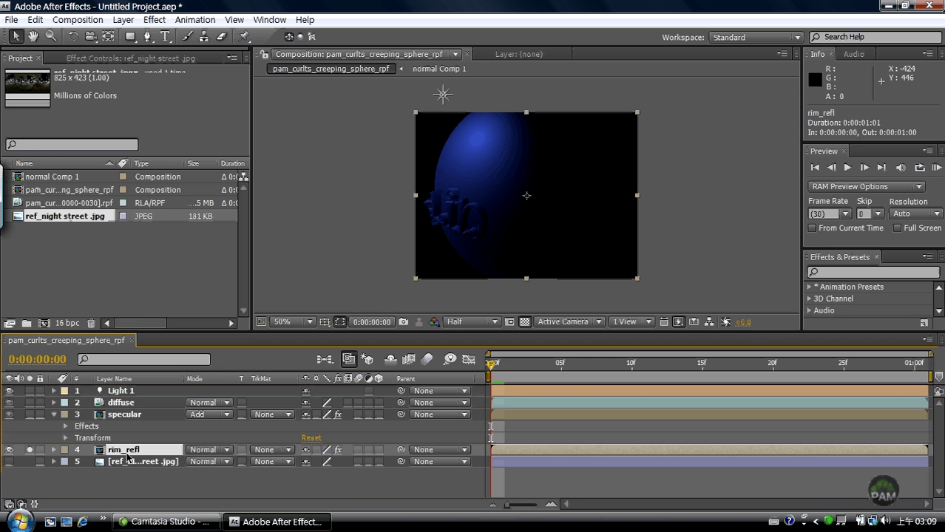
key("F3")
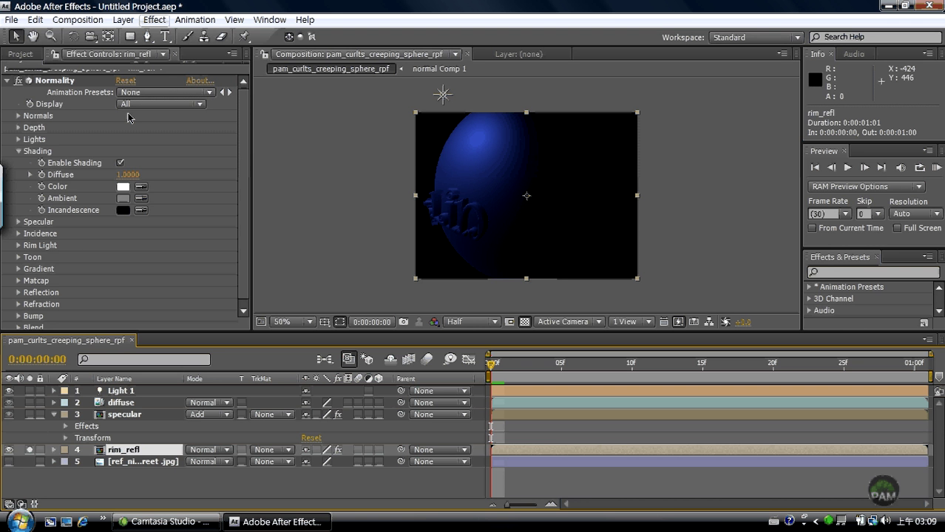
left_click(19, 223)
left_click(49, 221)
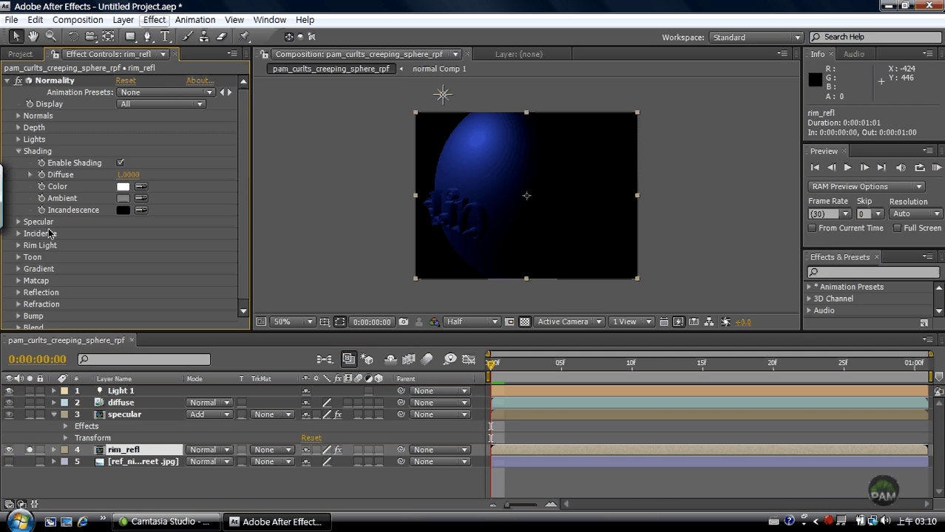
scroll(245, 258, "down", 1)
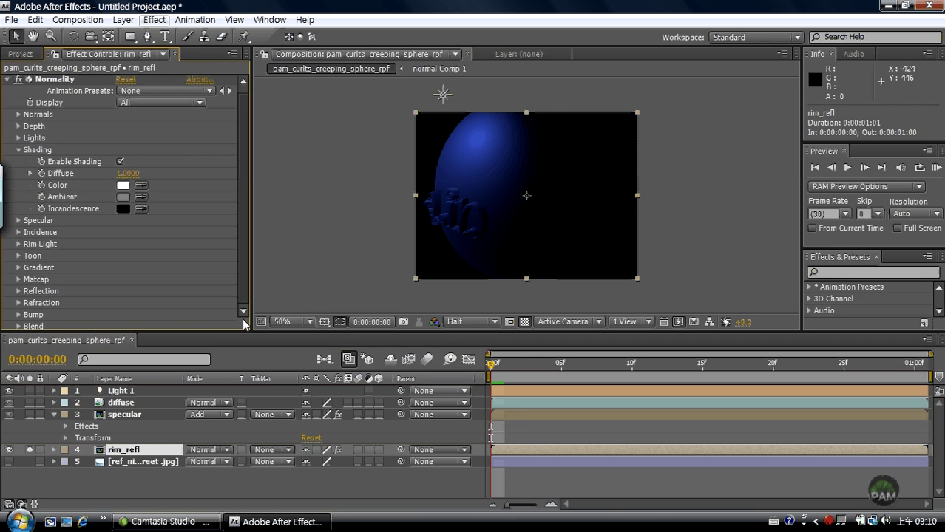
left_click(18, 246)
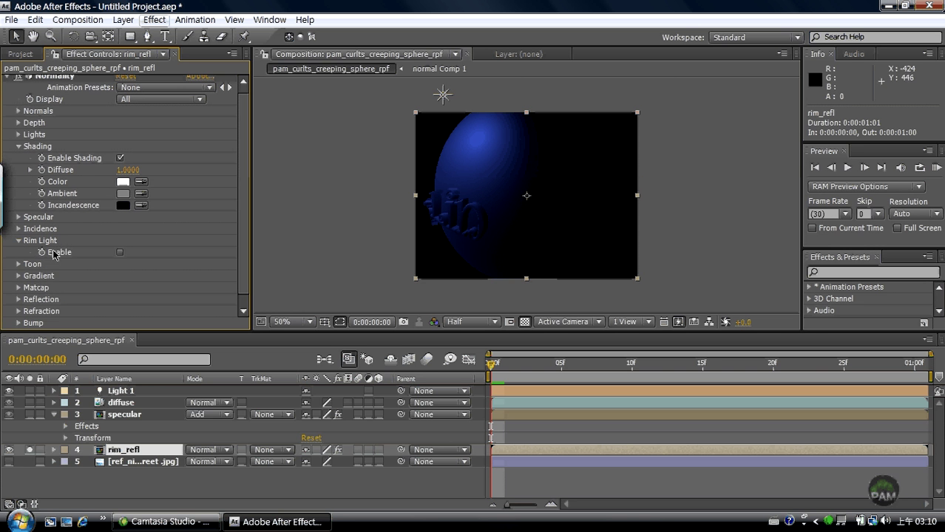
left_click(119, 253)
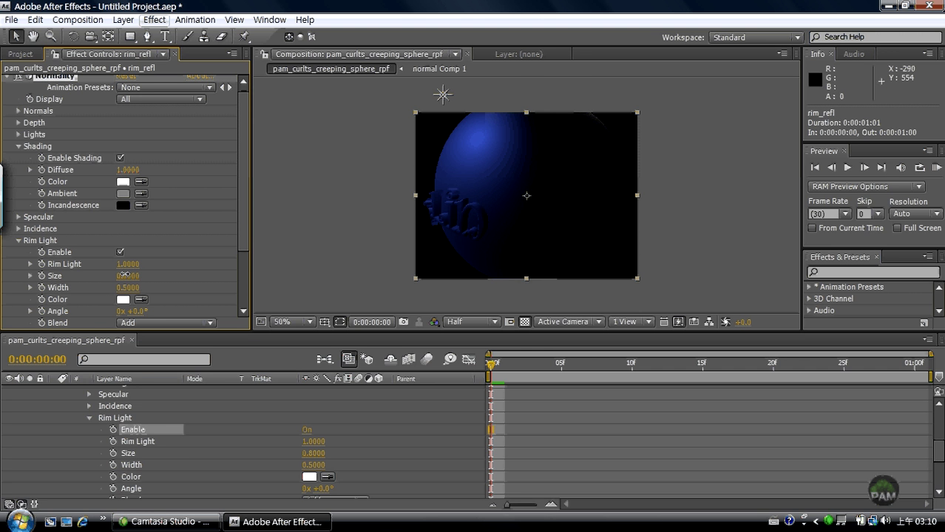
- Set the rim light's Size to 1.06, Width to 0.86 and Rim Light to 0.63, and collapse the Rim Light and Shading groups
left_click_drag(127, 277, 150, 281)
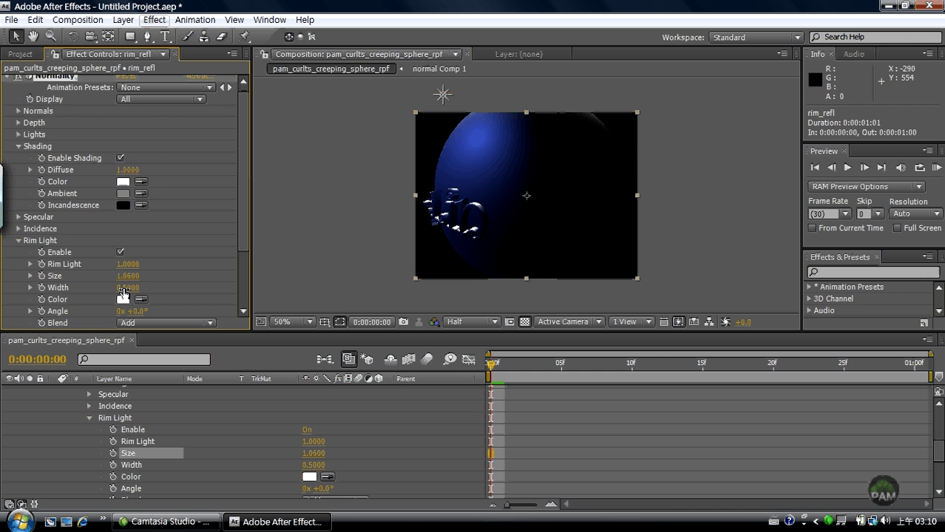
left_click_drag(123, 292, 112, 267)
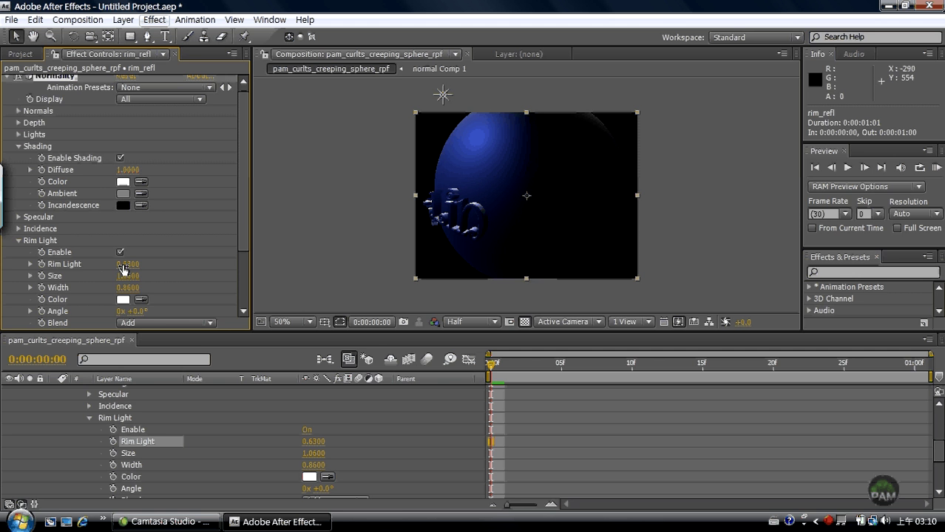
left_click_drag(241, 231, 241, 294)
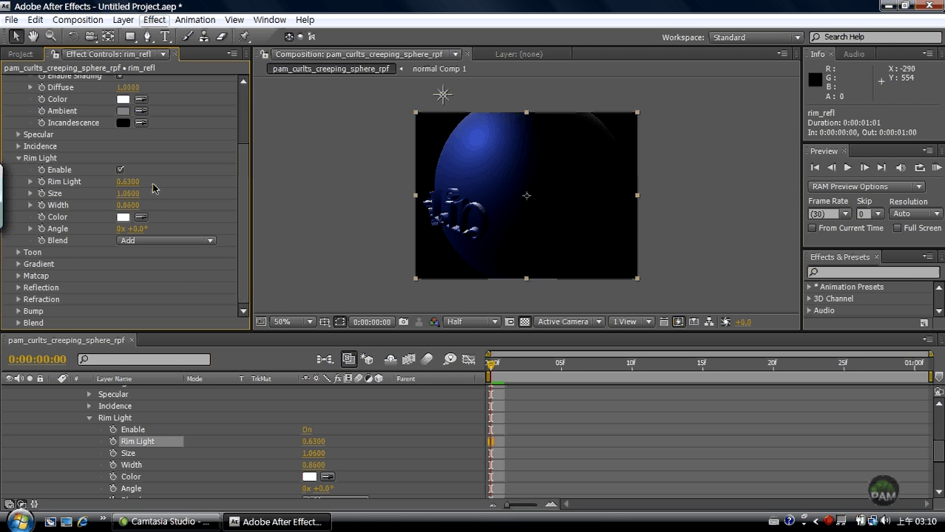
left_click(20, 157)
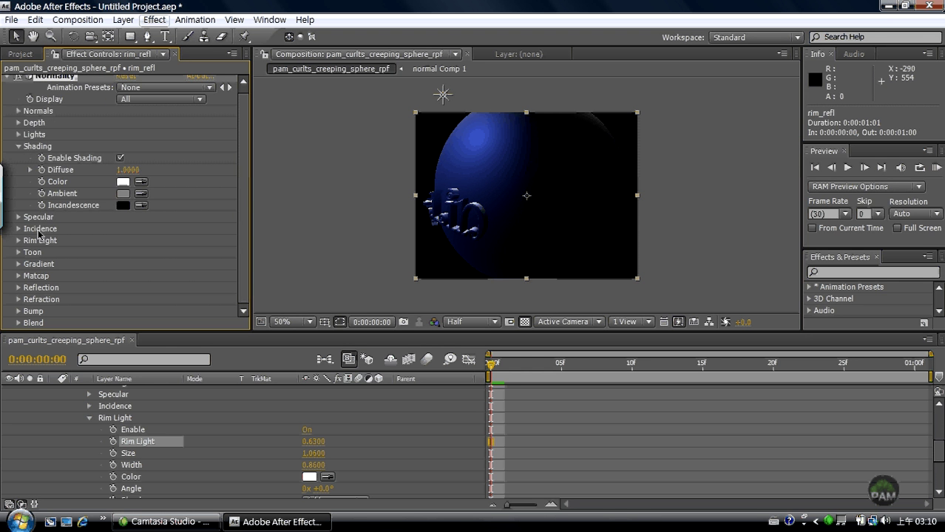
left_click(20, 147)
- Enable Normality's Reflection on rim_refl with ref_night street .jpg as the environment map
left_click(18, 233)
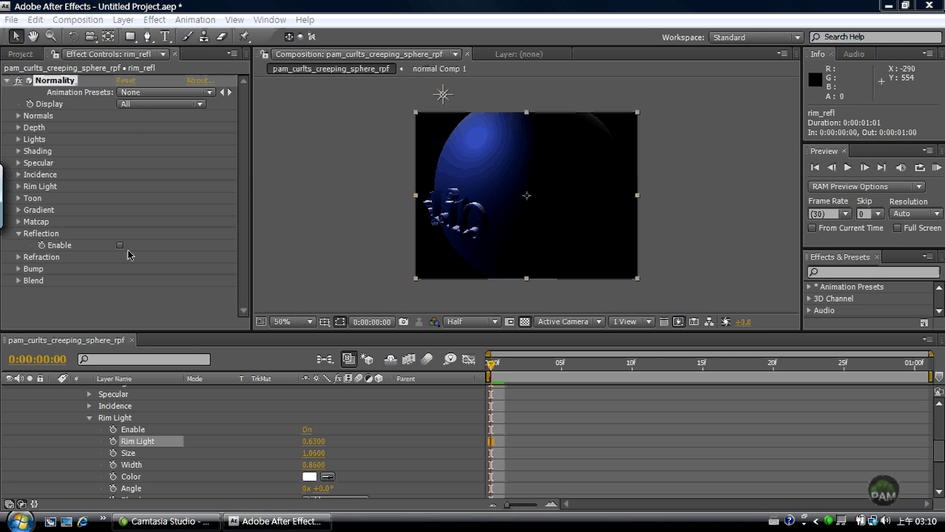
left_click(119, 247)
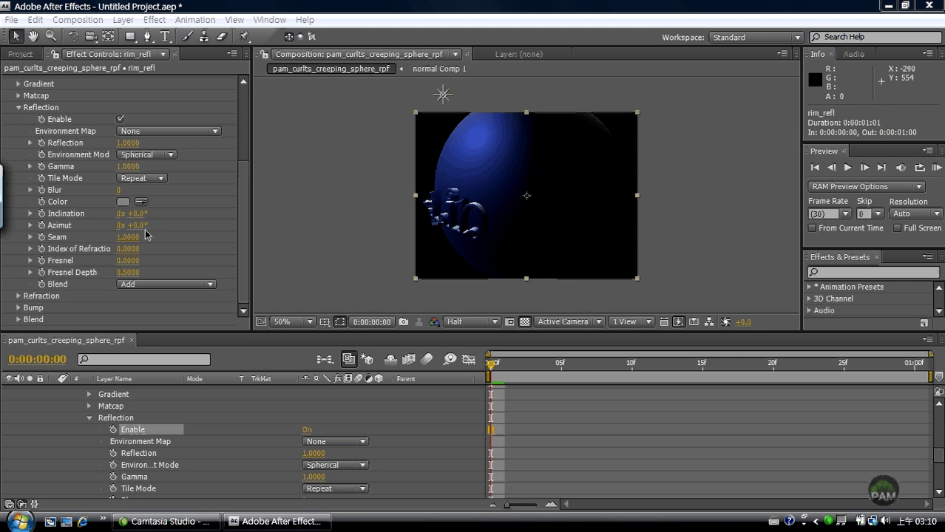
left_click(211, 132)
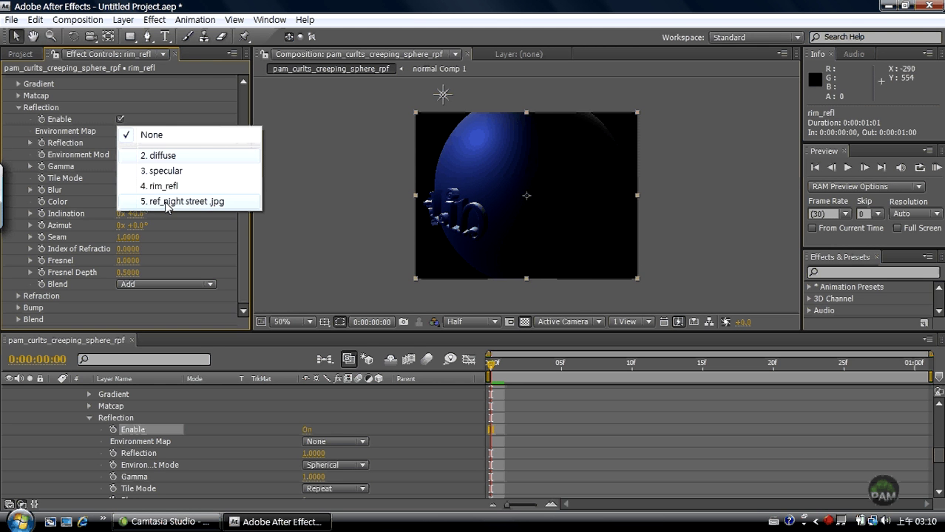
left_click(167, 202)
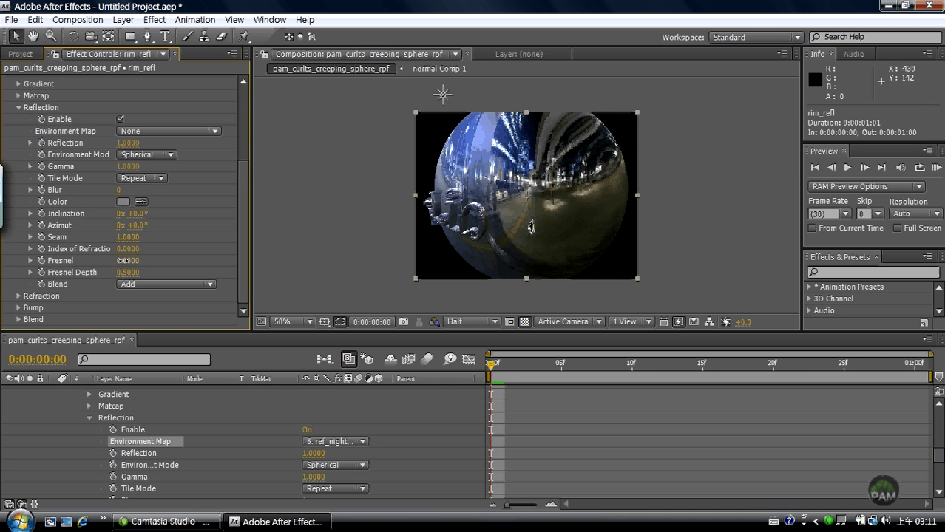
- Try a reflection Fresnel of about 0.03 with a Fresnel Depth of 3.3
left_click_drag(123, 260, 120, 261)
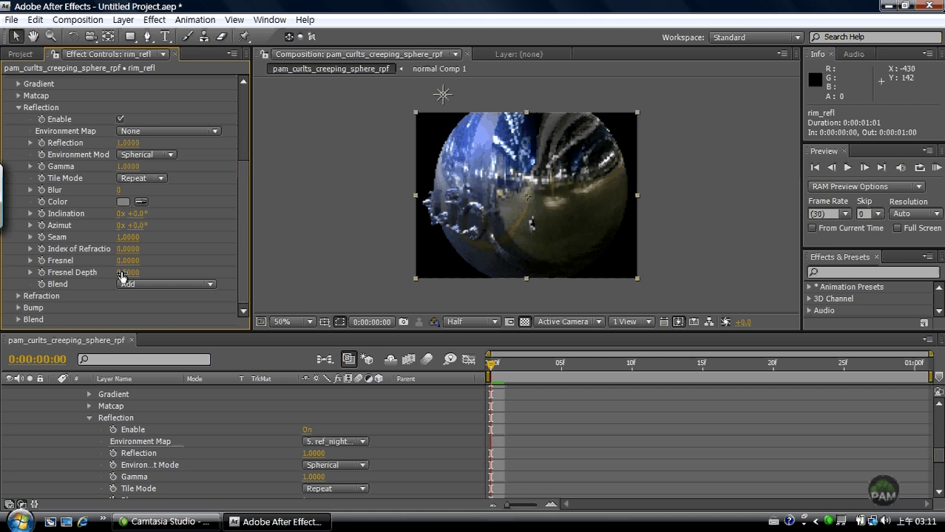
left_click(122, 273)
type("0.57")
key("Return")
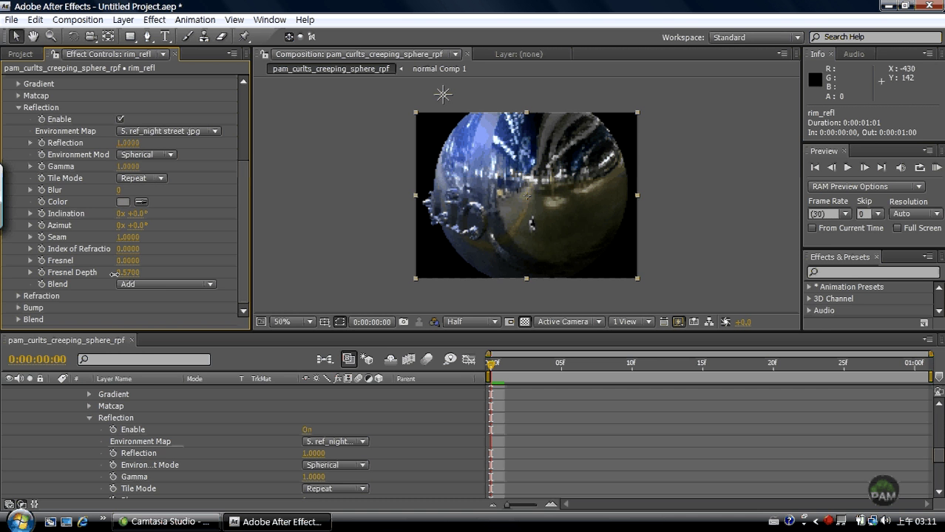
left_click_drag(115, 274, 195, 280)
left_click(127, 260)
key("Return")
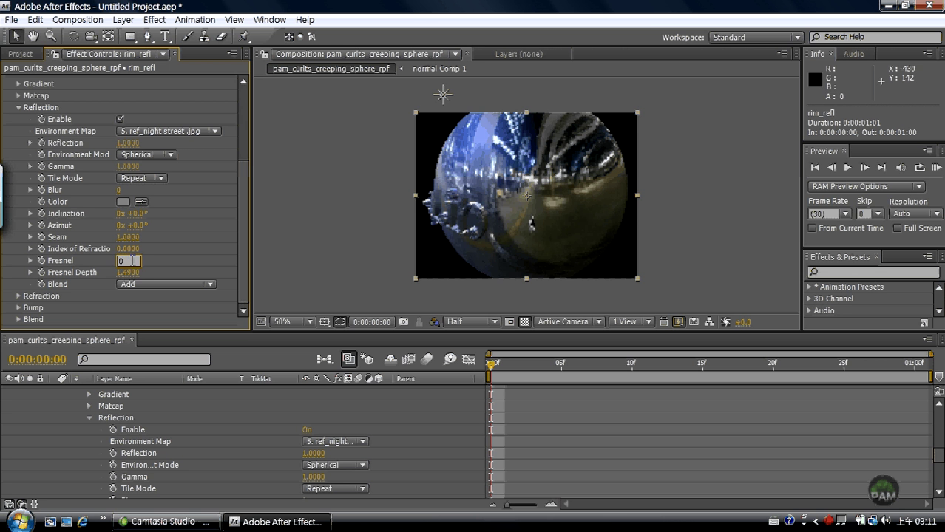
mouse_move(136, 268)
left_mouse_down()
mouse_move(145, 263)
mouse_move(127, 273)
mouse_move(143, 281)
left_mouse_up()
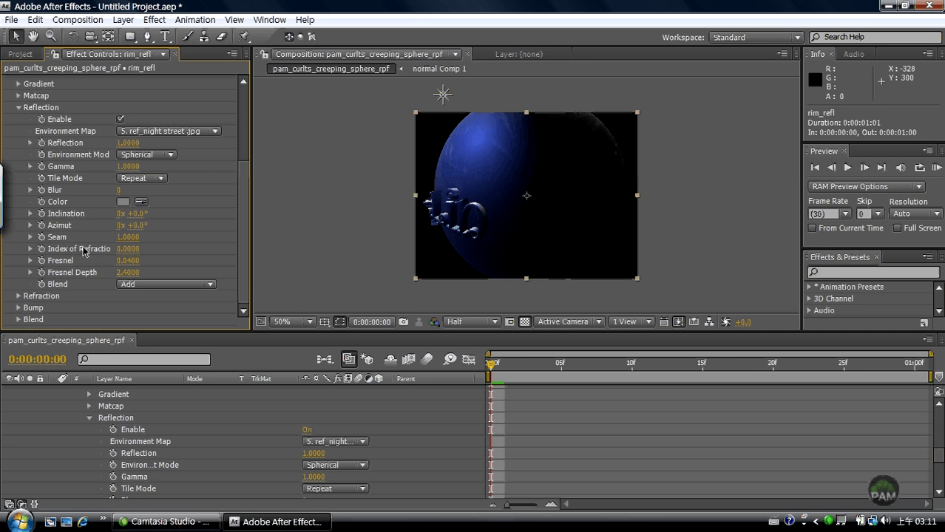
left_click_drag(127, 265, 158, 272)
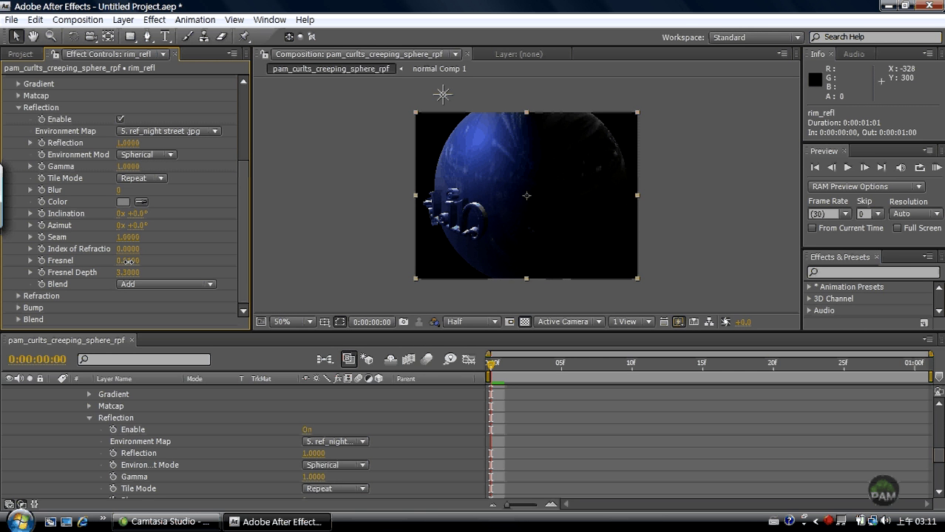
left_click_drag(128, 261, 129, 260)
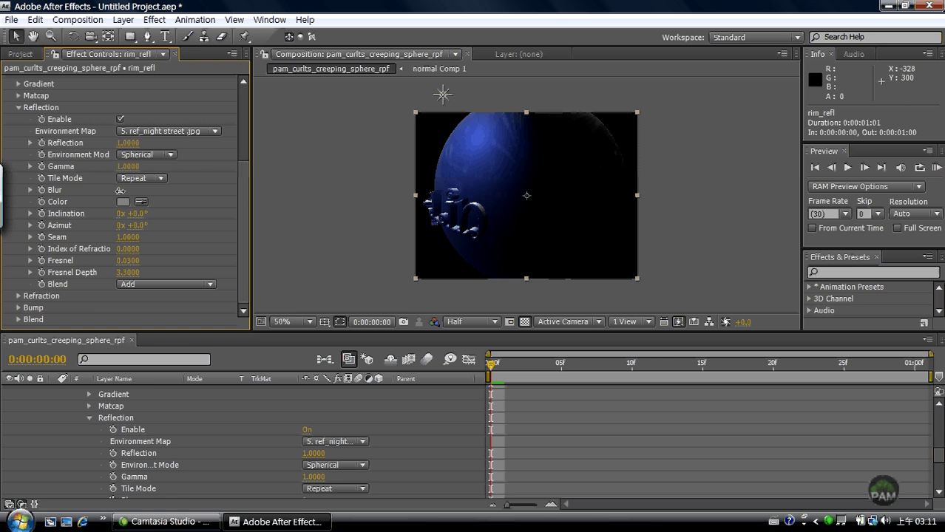
- Set the reflection's Blur to 3, Fresnel to about 0.09 and Fresnel Depth to 2.9, and collapse the Reflection group
left_click_drag(120, 191, 124, 192)
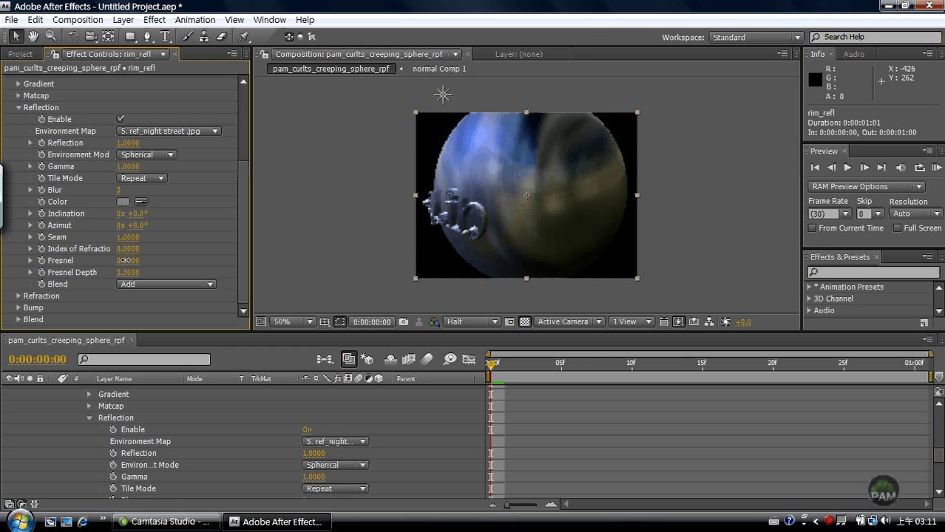
mouse_move(126, 261)
left_mouse_down()
mouse_move(131, 272)
mouse_move(159, 275)
mouse_move(105, 275)
mouse_move(144, 277)
mouse_move(133, 274)
left_mouse_up()
left_click_drag(133, 274, 196, 267)
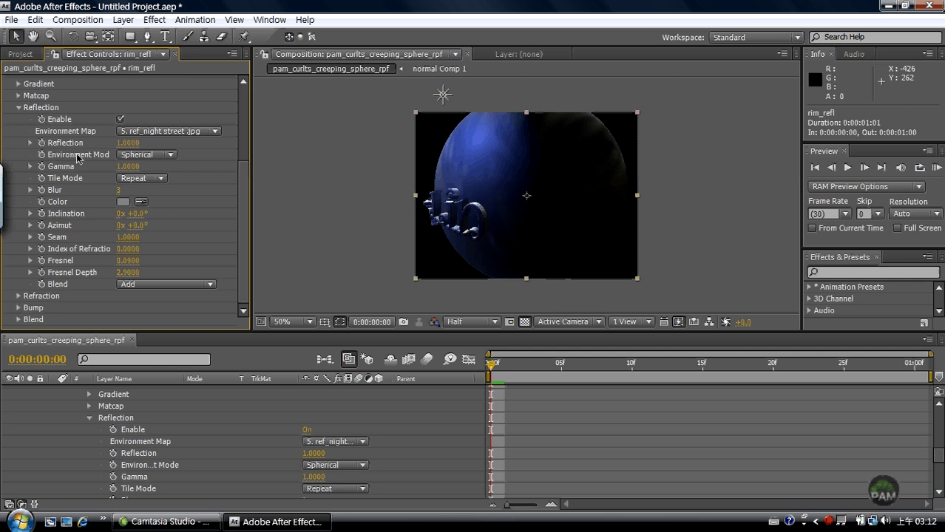
left_click(17, 108)
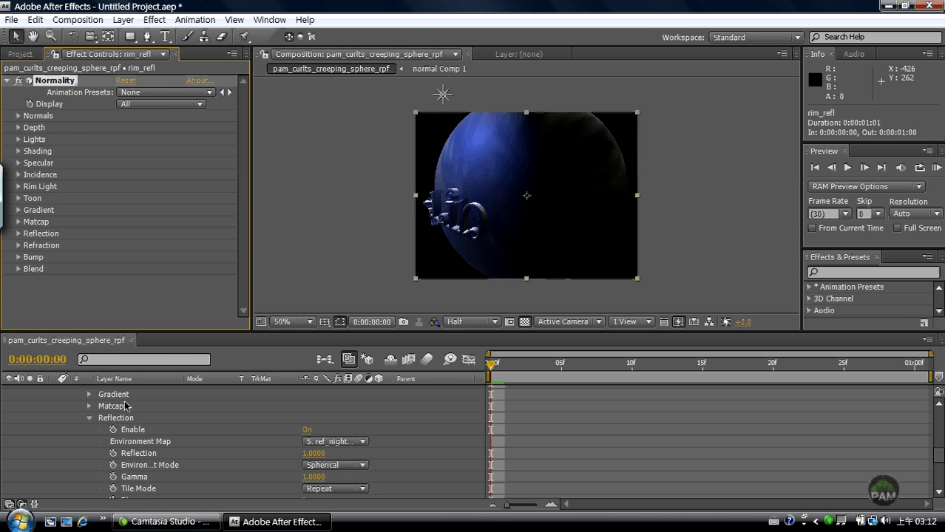
- Collapse the expanded properties of the rim_refl and specular layers in the timeline
scroll(30, 450, "up", 3)
scroll(30, 447, "up", 3)
scroll(30, 443, "up", 1)
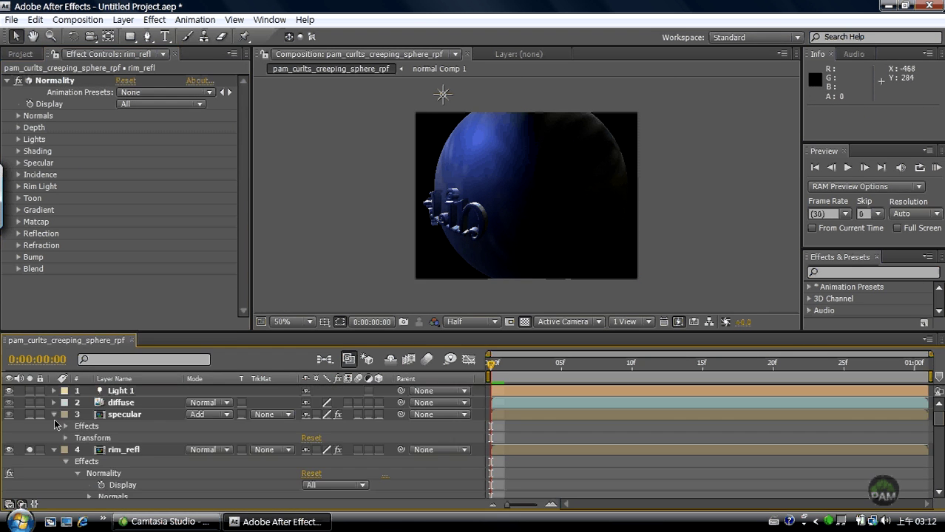
left_click(56, 460)
left_click(54, 415)
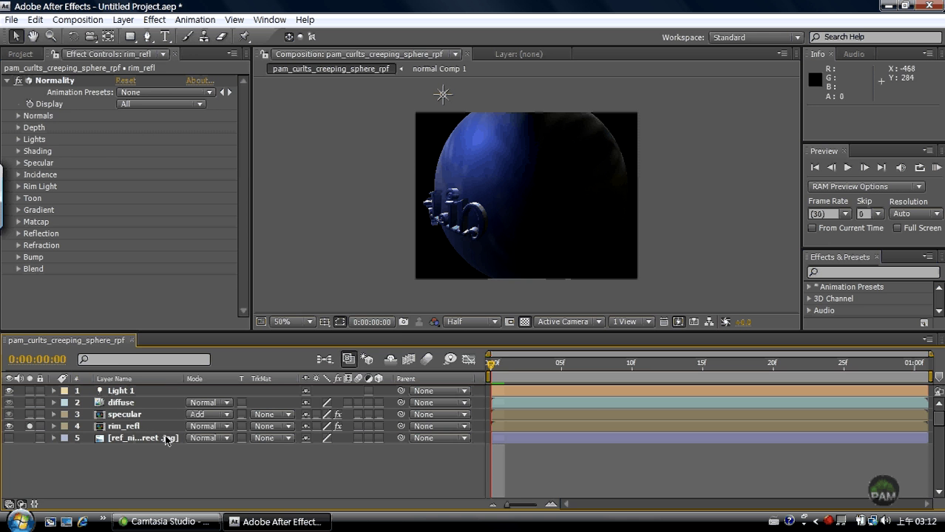
- End the soloing of rim_refl, set the diffuse layer's blending mode to Multiply and show all layers together
left_click(228, 405)
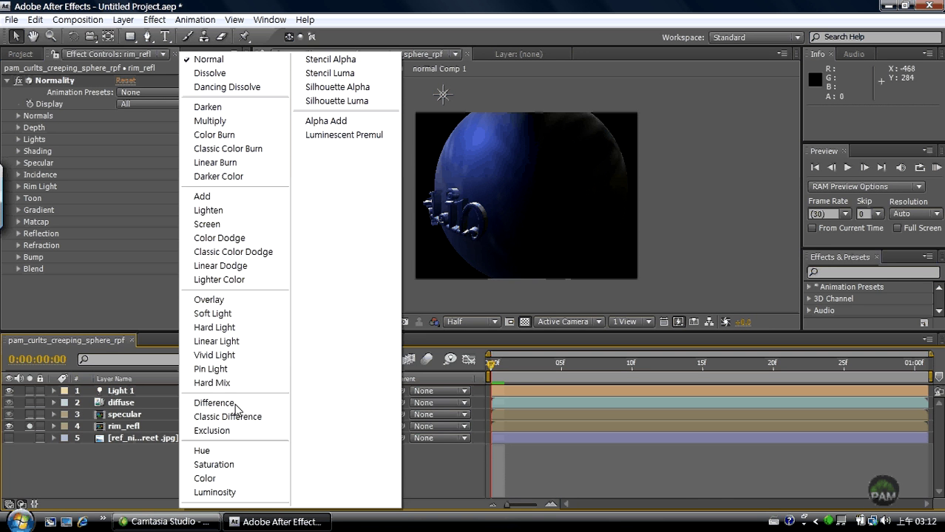
left_click(47, 477)
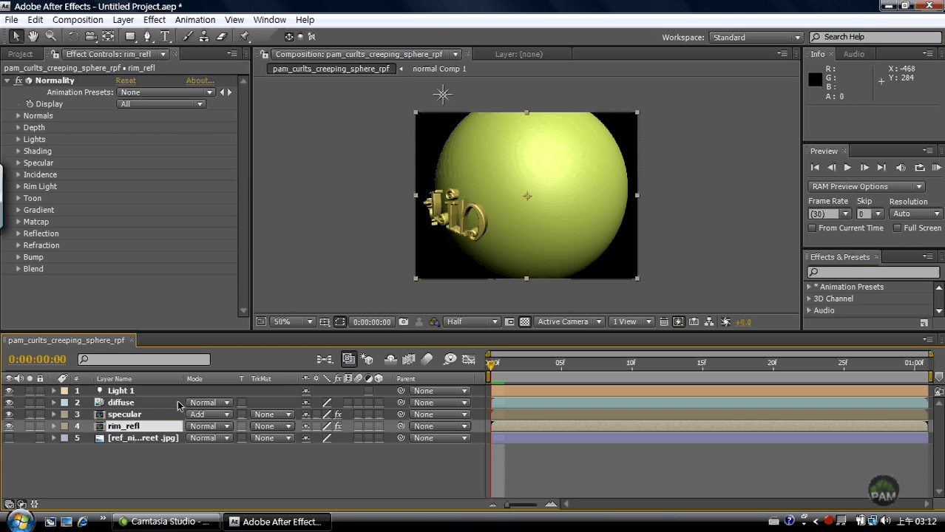
left_click(226, 405)
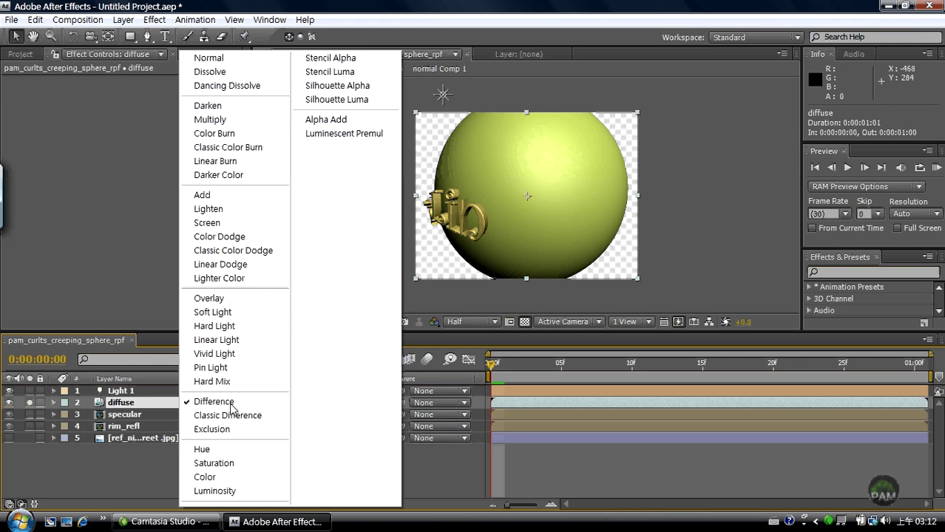
left_click(231, 409)
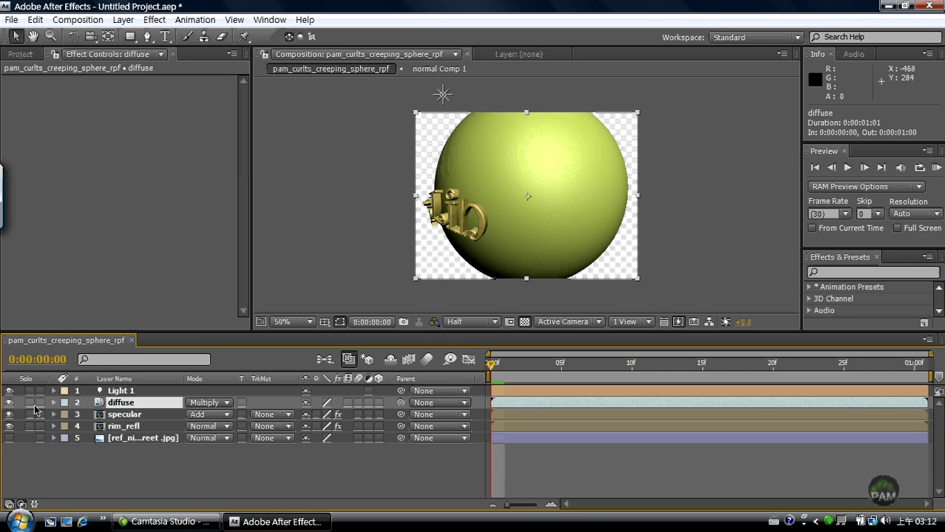
left_click(33, 404)
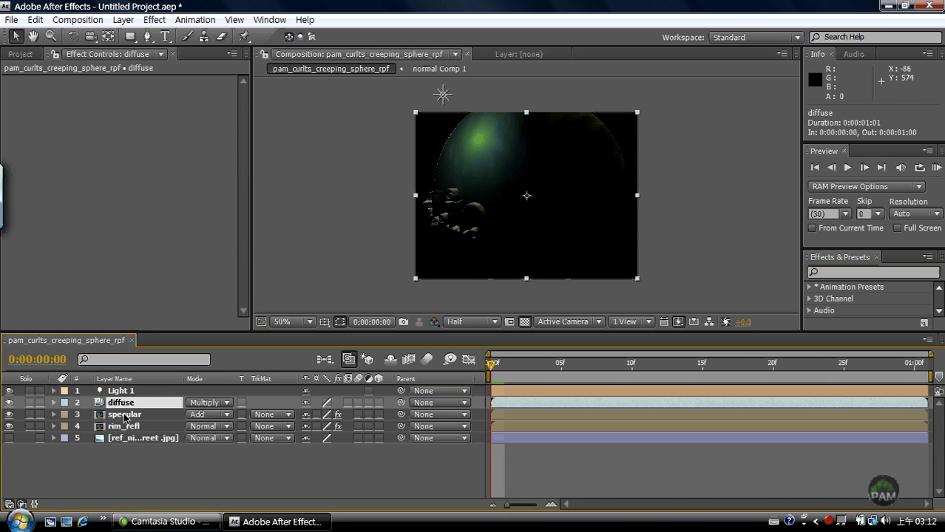
- Set the rim_refl layer's blending mode to Exclusion
left_click(226, 427)
left_click(226, 430)
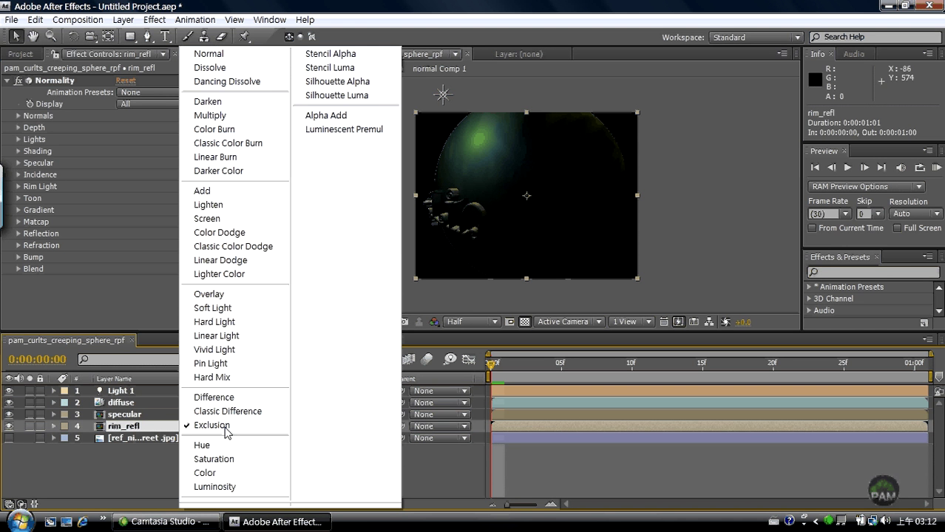
key("a")
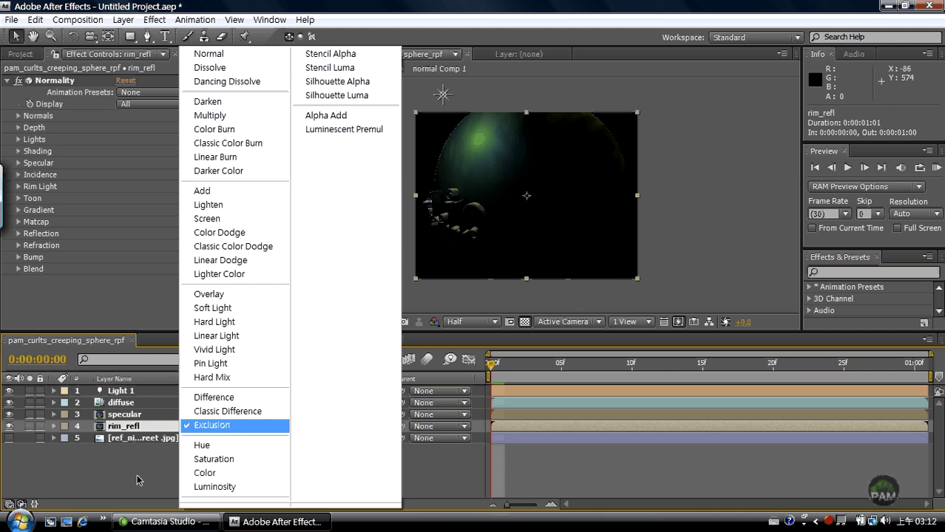
left_click(224, 427)
- Duplicate the diffuse layer, place the copy directly below rim_refl and set its blending mode to Normal
left_click(138, 406)
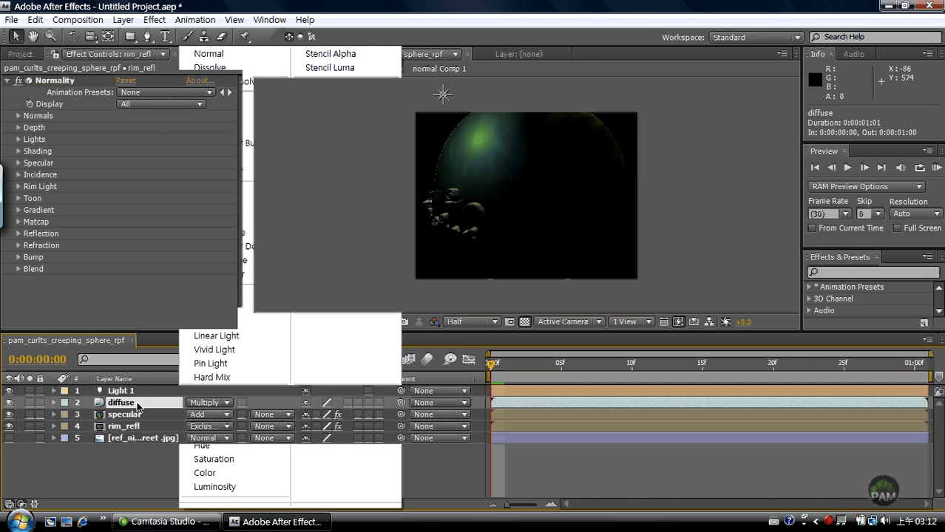
left_click(34, 19)
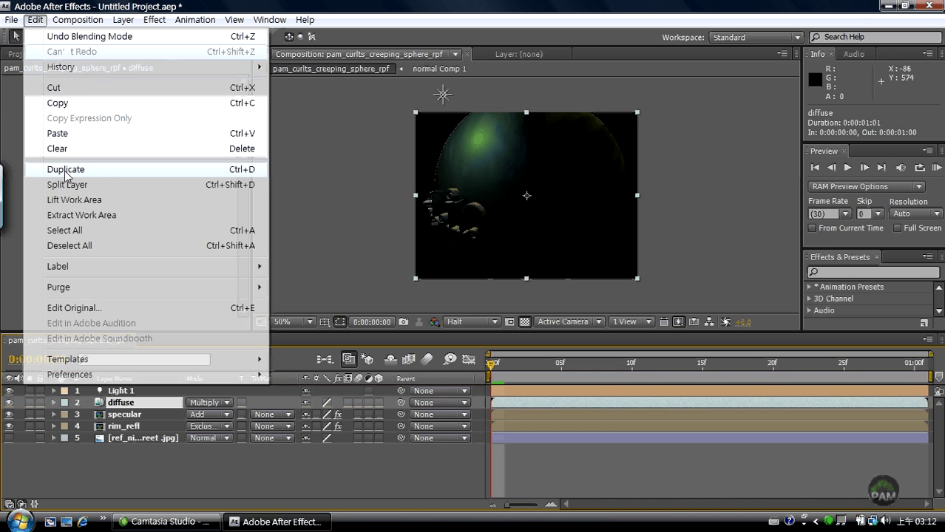
left_click(66, 170)
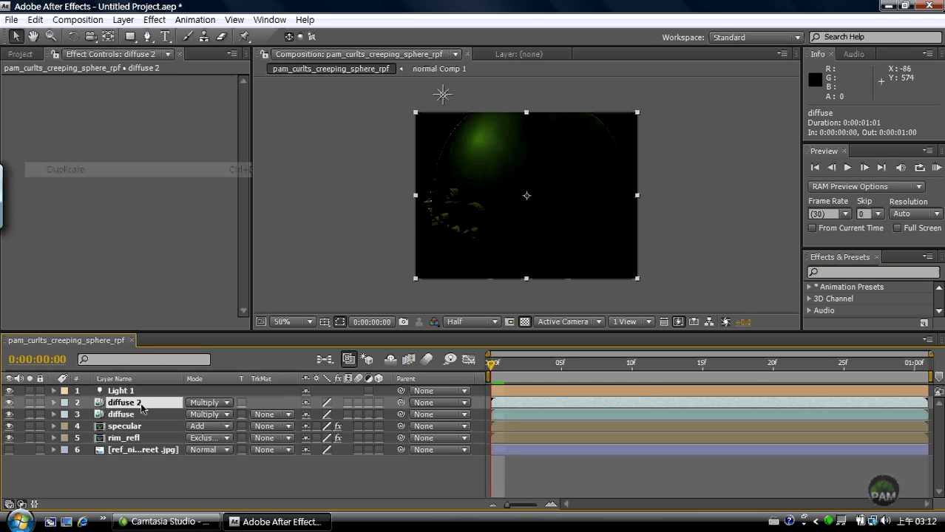
left_click_drag(129, 402, 127, 445)
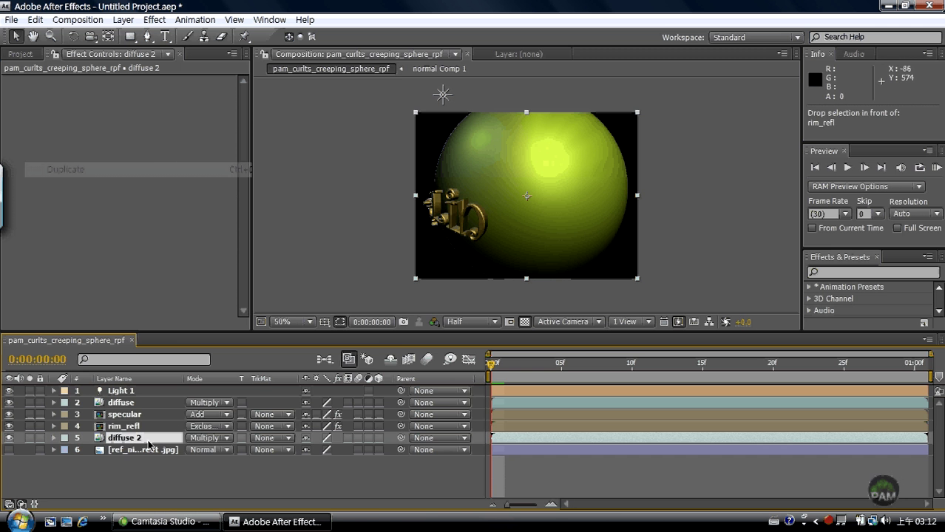
left_click(214, 439)
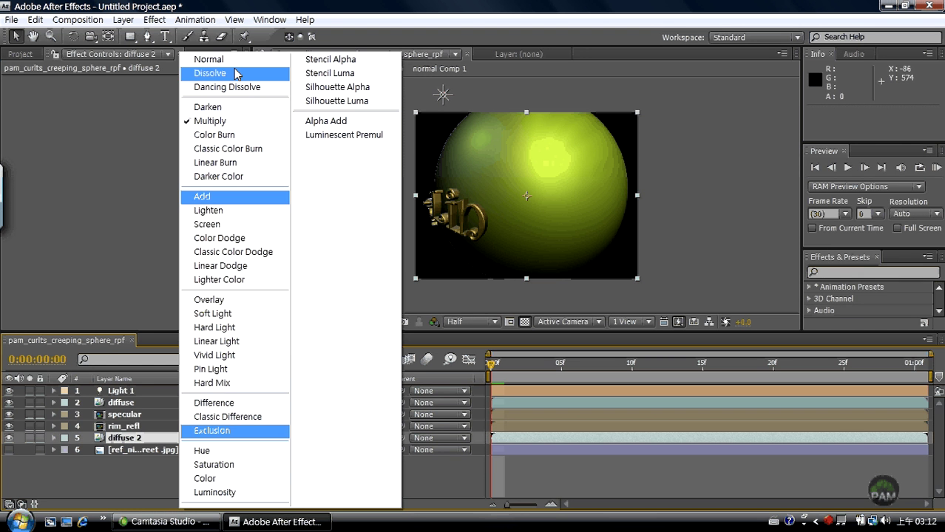
left_click(214, 59)
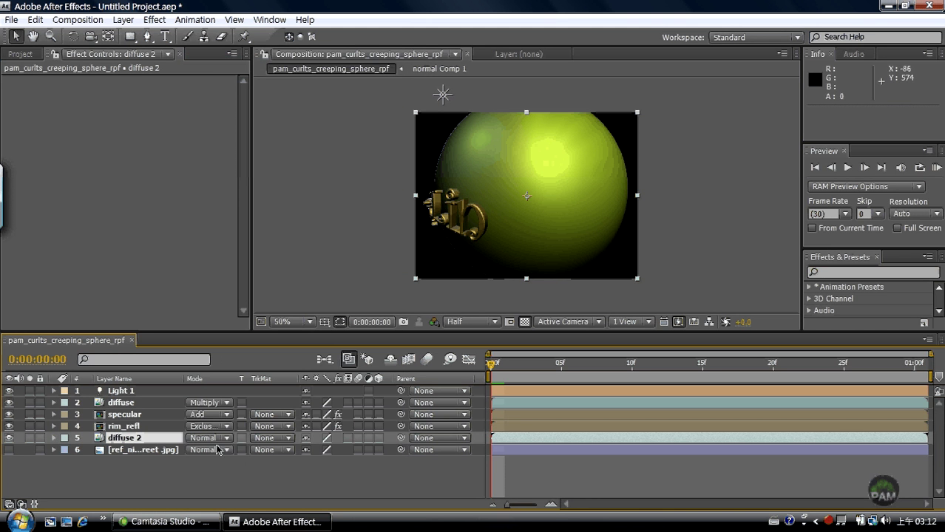
left_click(157, 490)
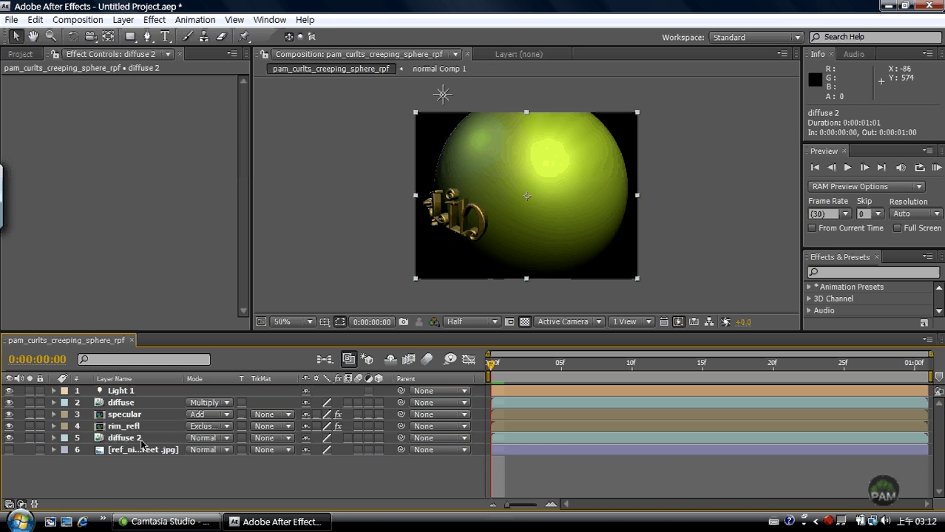
- Move the current time to 0:00:00:04 to view the layered result at another frame
left_click(224, 438)
left_click(437, 394)
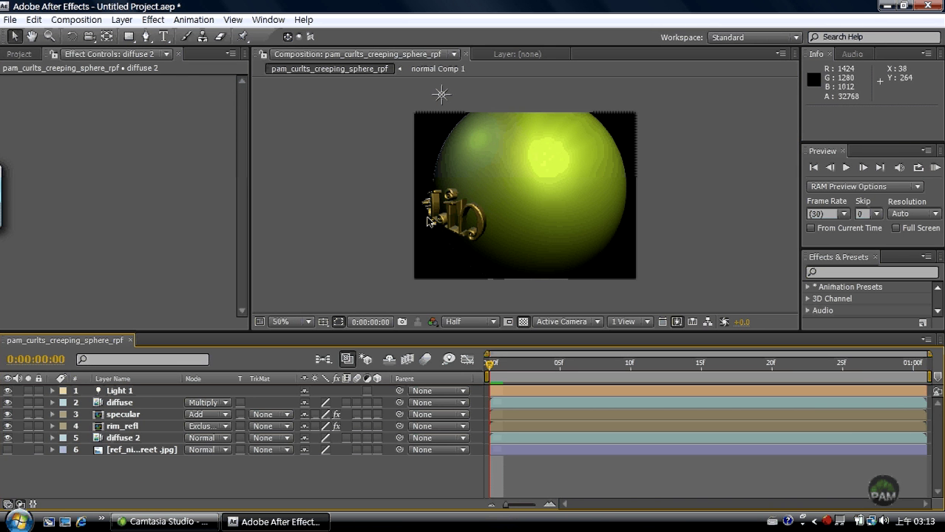
left_click(547, 365)
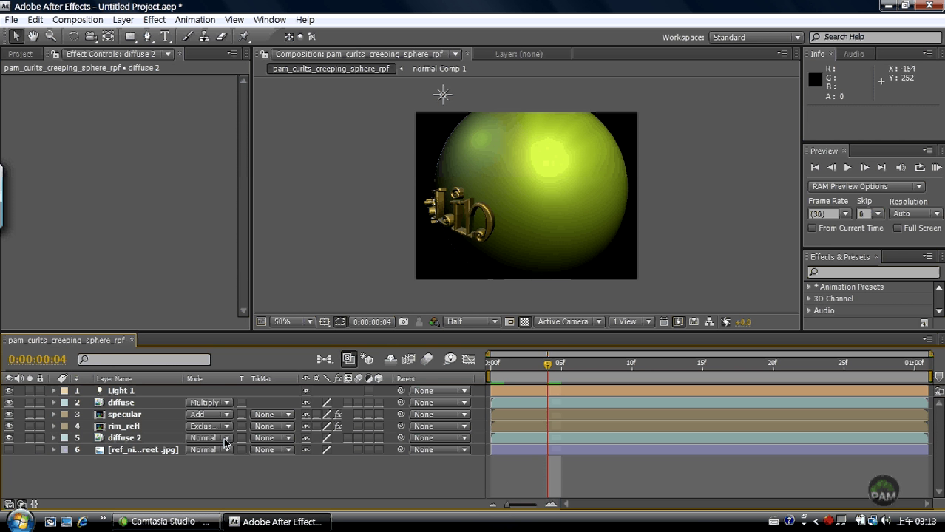
- Rename the duplicated diffuse layer below rim_refl as matte
left_click(133, 442)
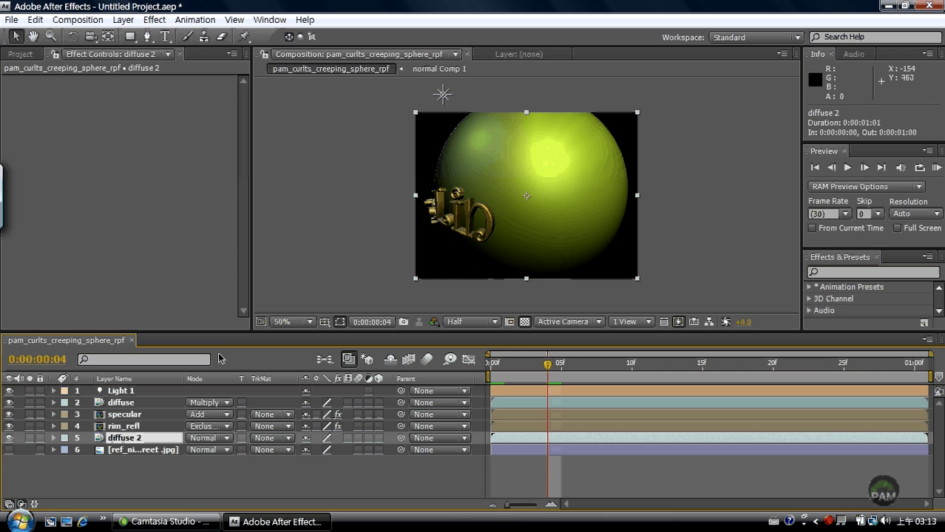
right_click(136, 439)
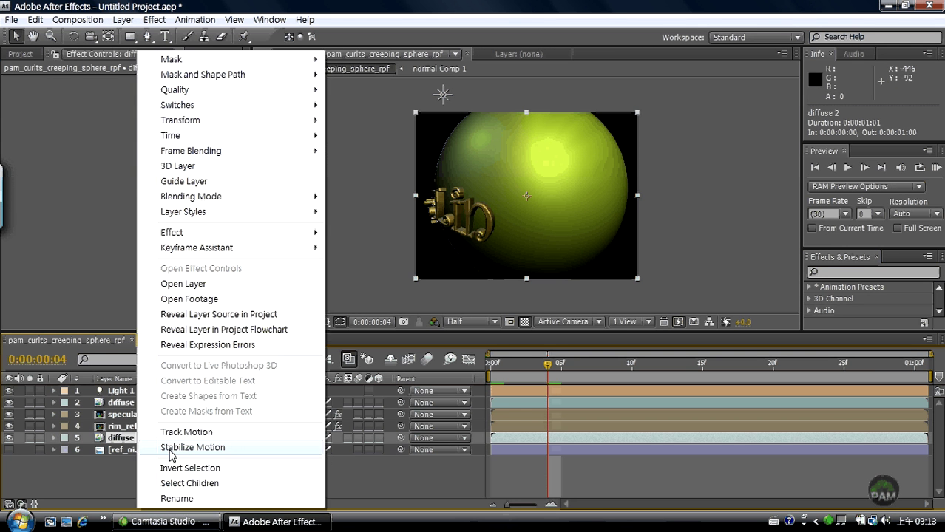
left_click(194, 498)
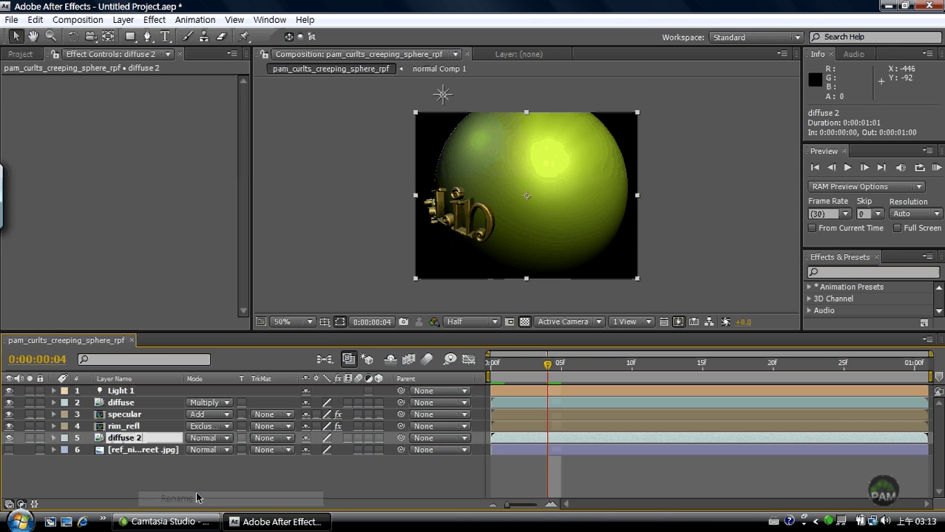
type("matte")
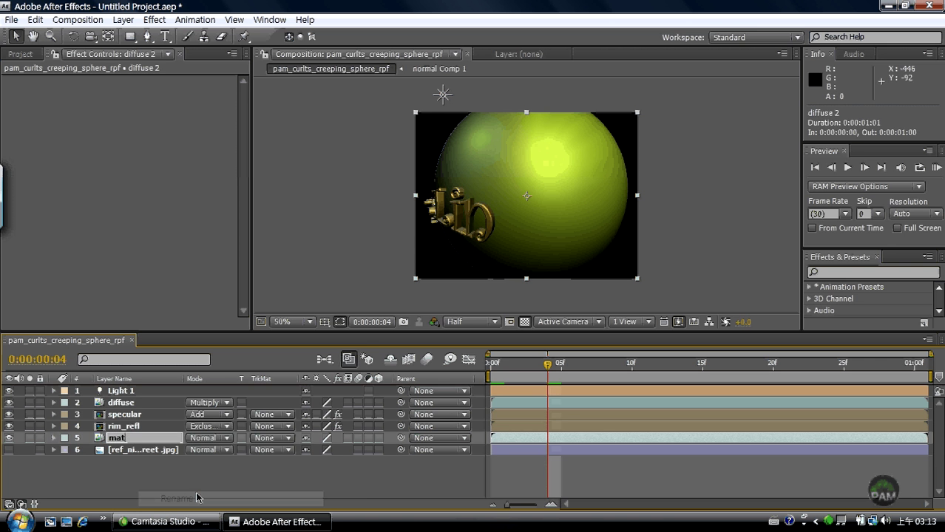
- Add an Inner Glow layer style to the matte layer
left_click(122, 20)
mouse_move(187, 349)
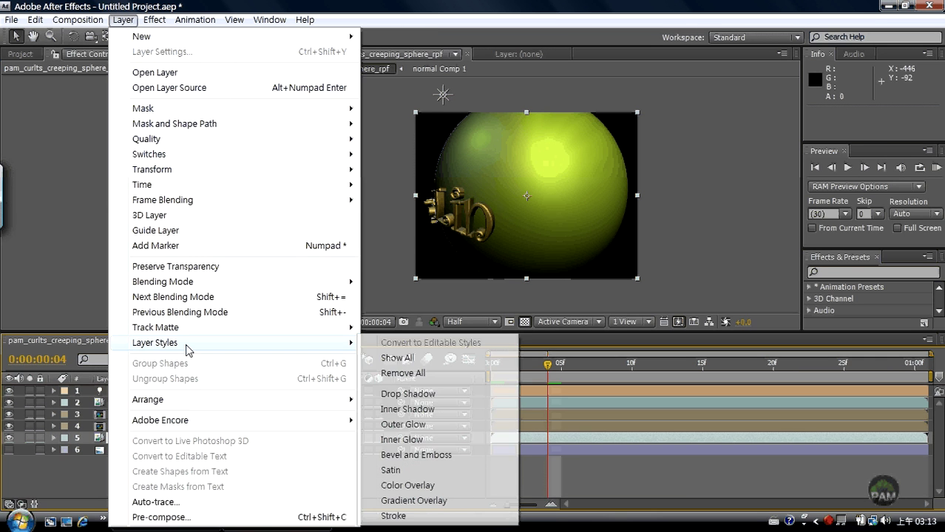
left_click(402, 440)
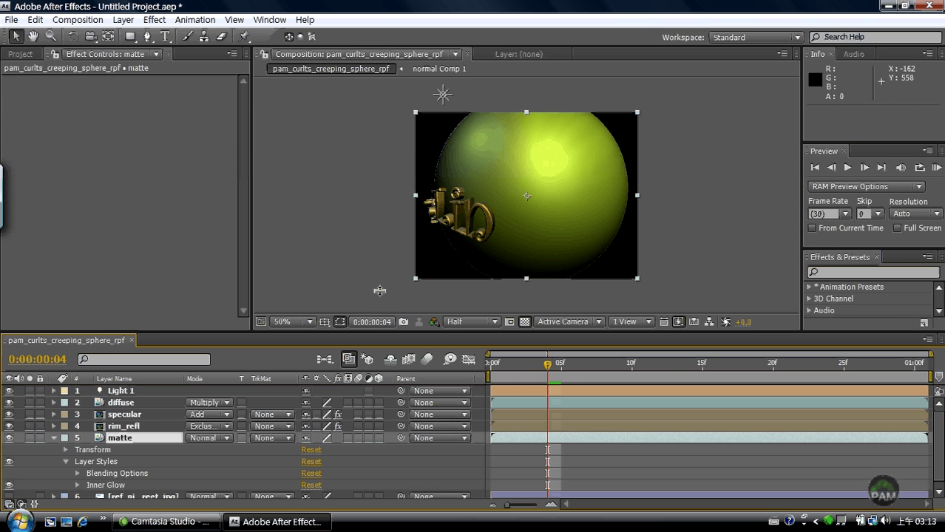
- Expand the matte layer's Inner Glow settings and set the glow color to black (000000)
left_click(127, 485)
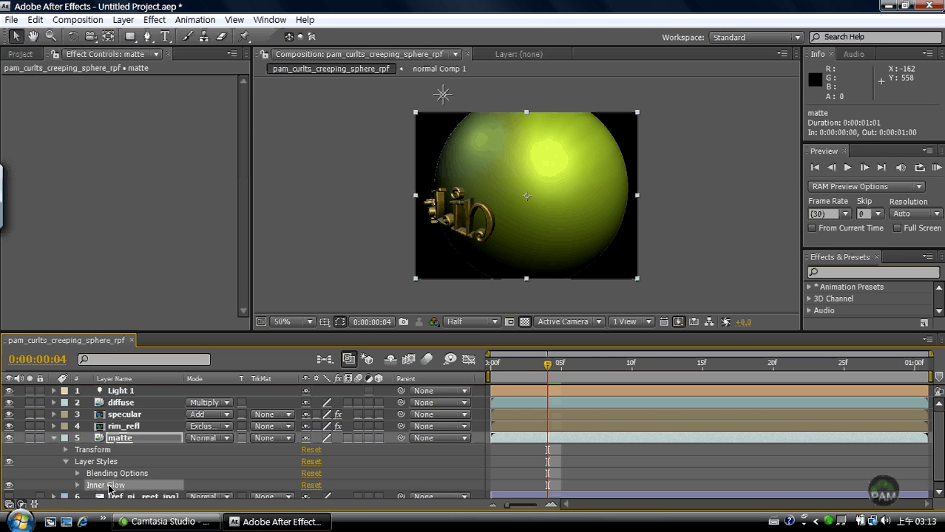
scroll(169, 436, "down", 3)
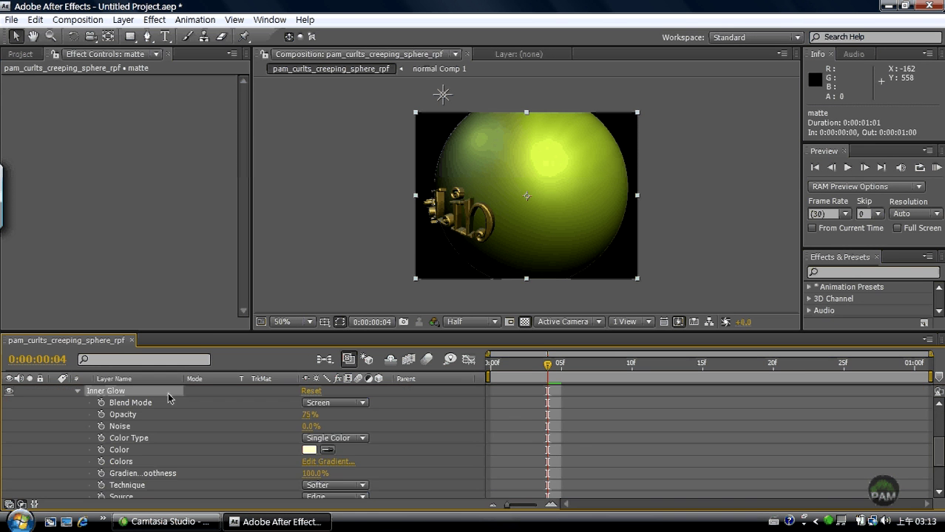
left_click(101, 56)
left_click(99, 56)
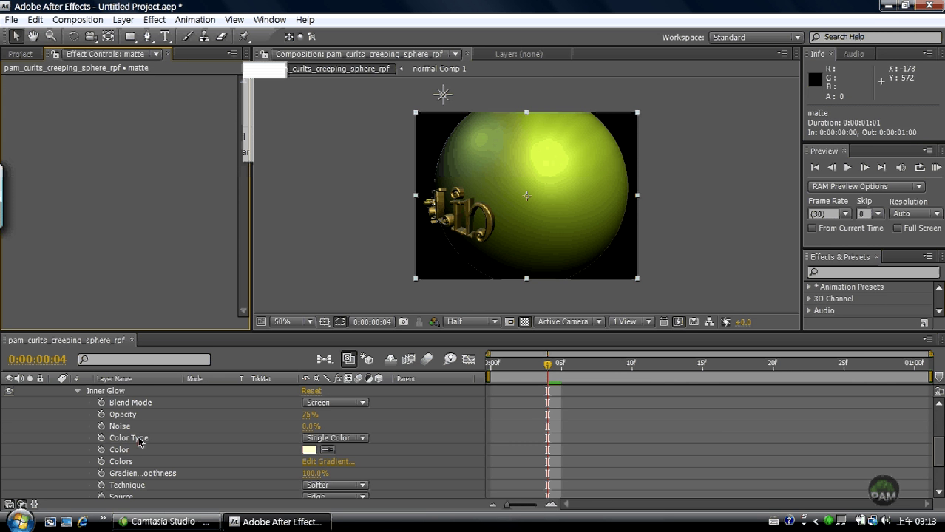
left_click(309, 451)
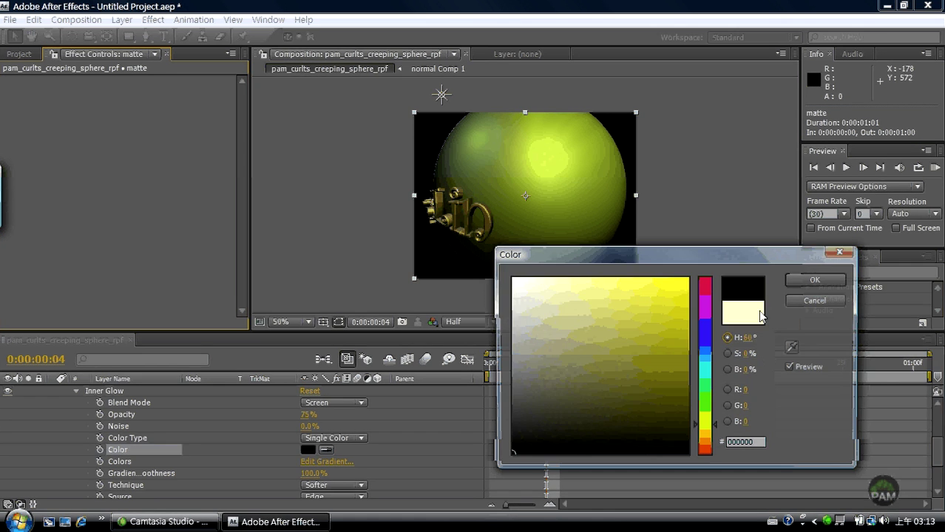
key("Escape")
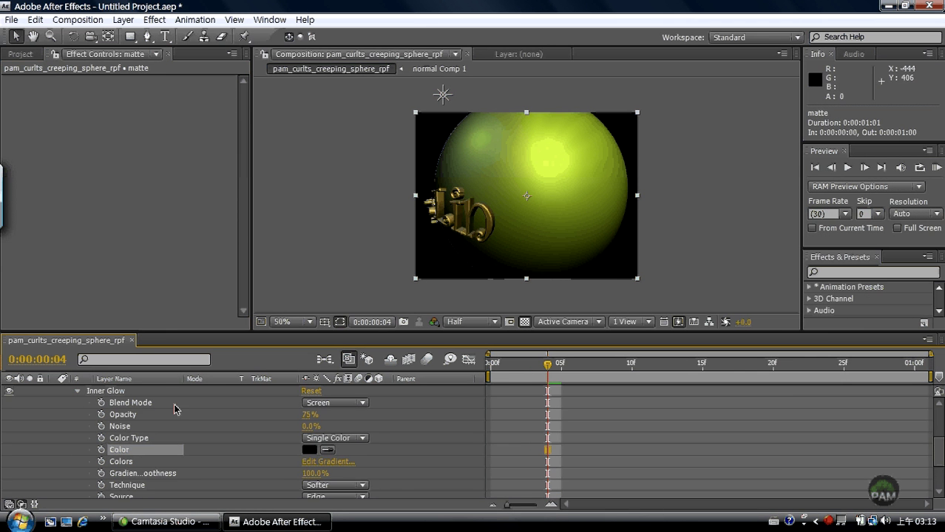
- Set the Inner Glow's Size to 0 and collapse the matte layer's properties
scroll(176, 448, "down", 1)
scroll(300, 489, "down", 1)
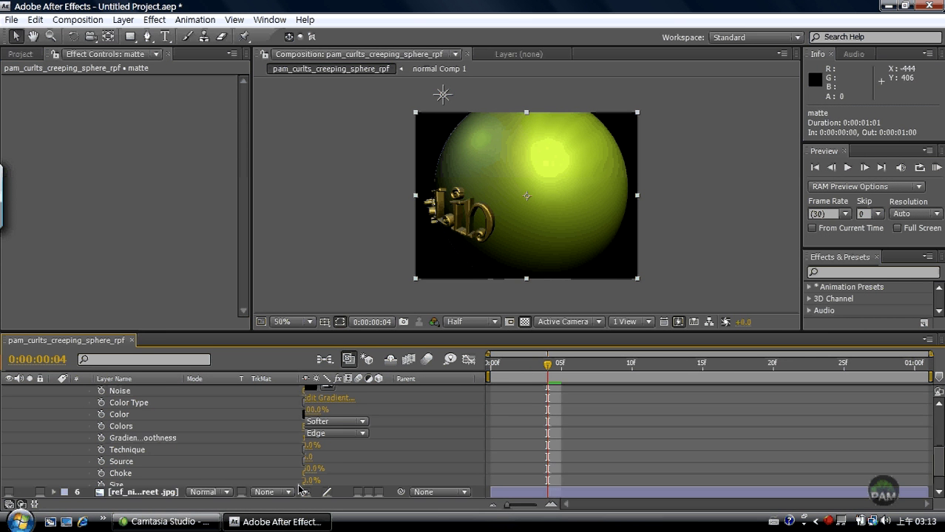
left_click(307, 457)
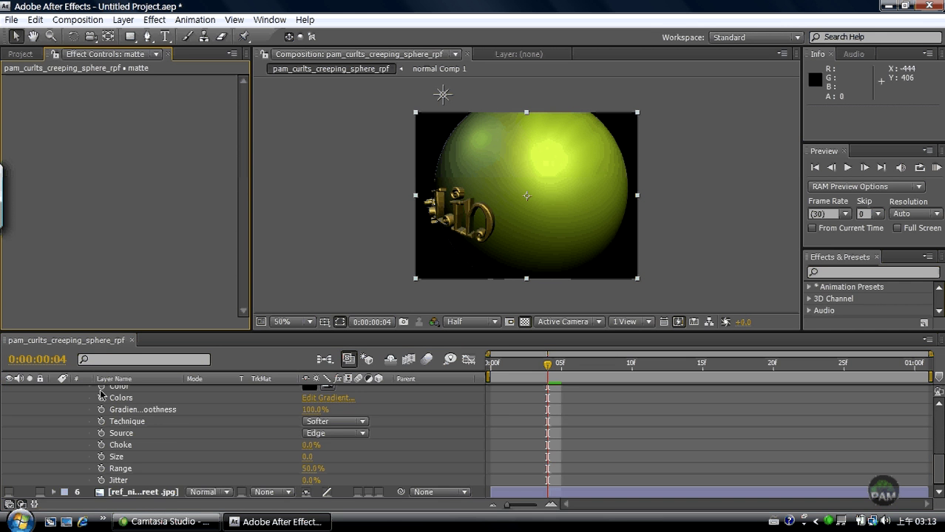
scroll(118, 447, "up", 8)
key("ctrl+grave")
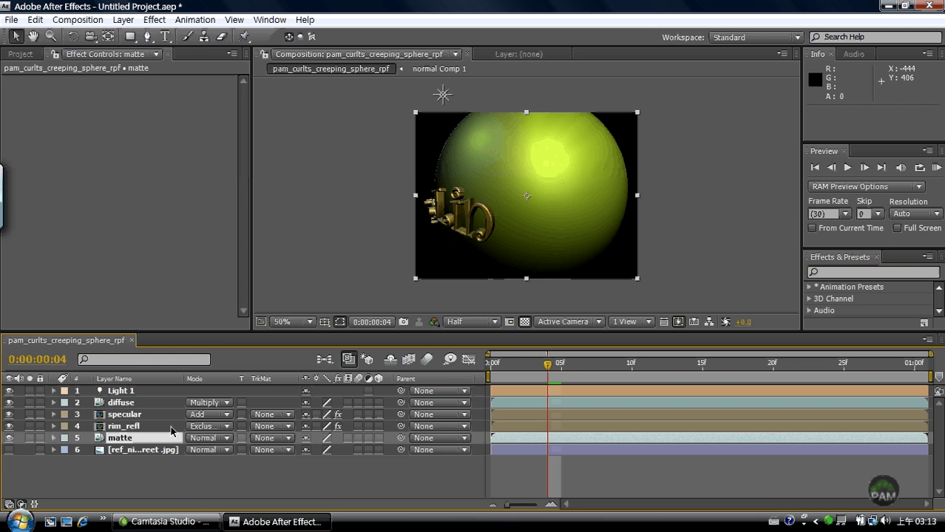
- Briefly solo the rim_refl layer to check it, and reveal its Normality effect properties in the timeline
left_click(30, 427)
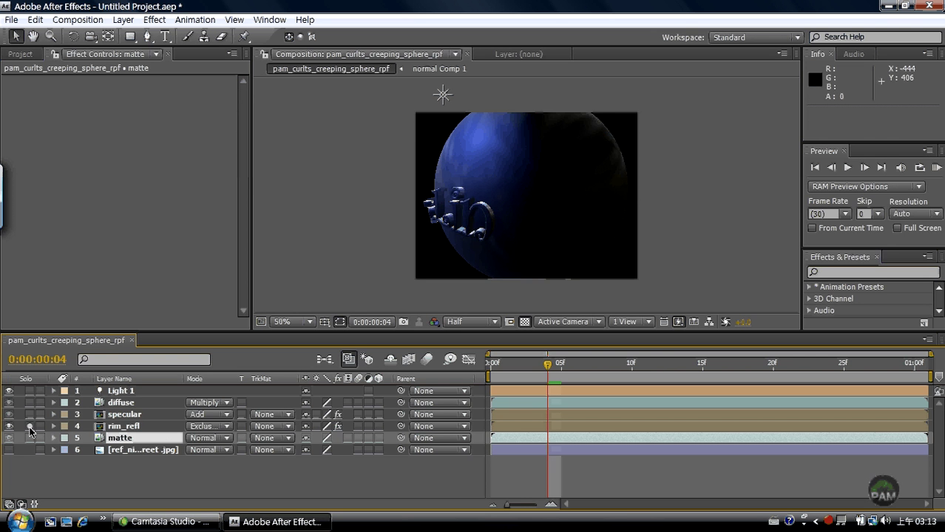
left_click(30, 428)
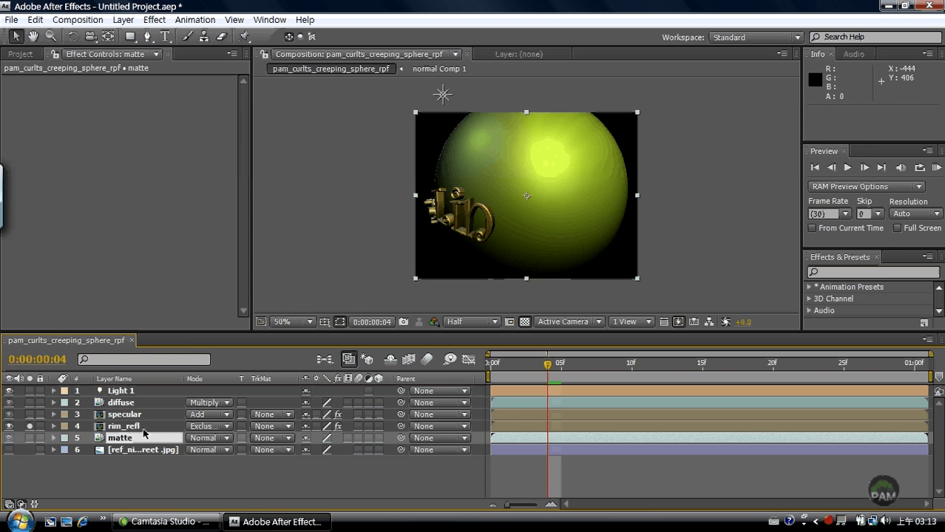
left_click(96, 428)
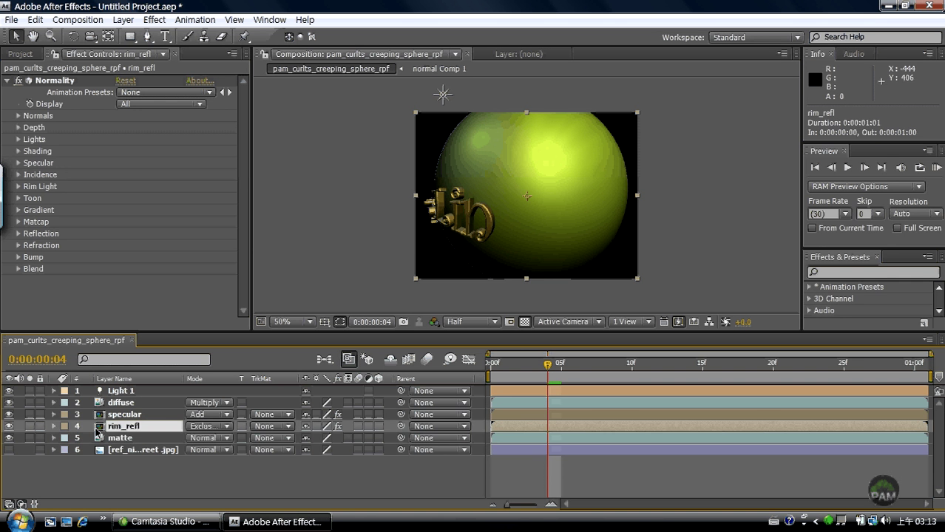
key("e")
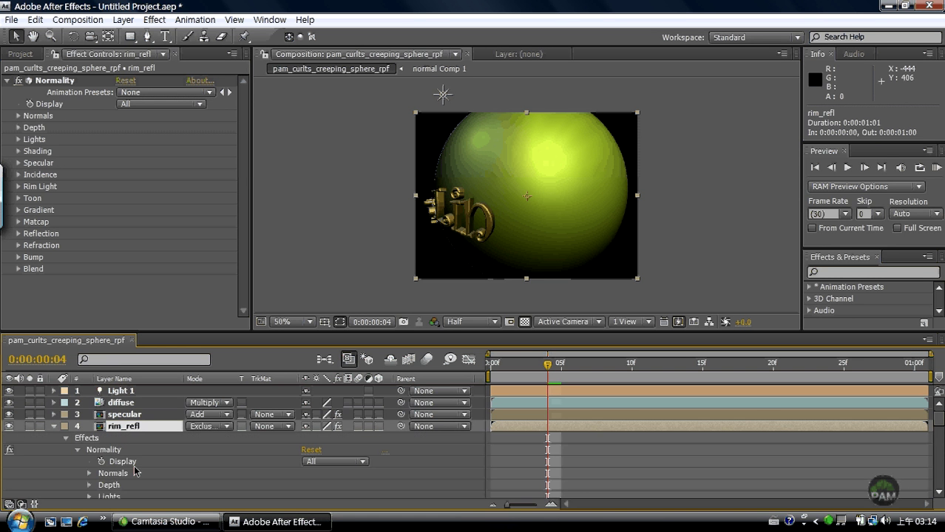
scroll(89, 475, "down", 3)
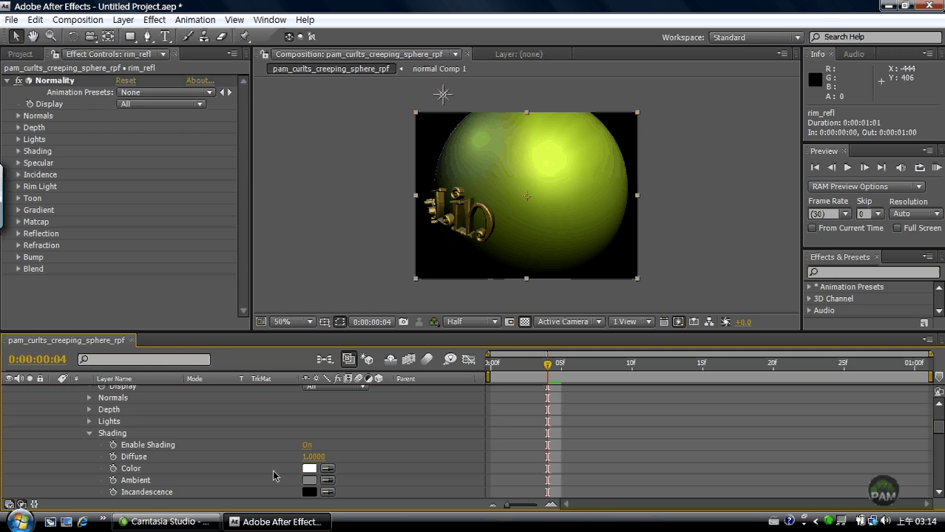
- Try matte as the Normal Map in rim_refl's Normality effect, reset it to None, and set the Alpha Map to matte
left_click(19, 116)
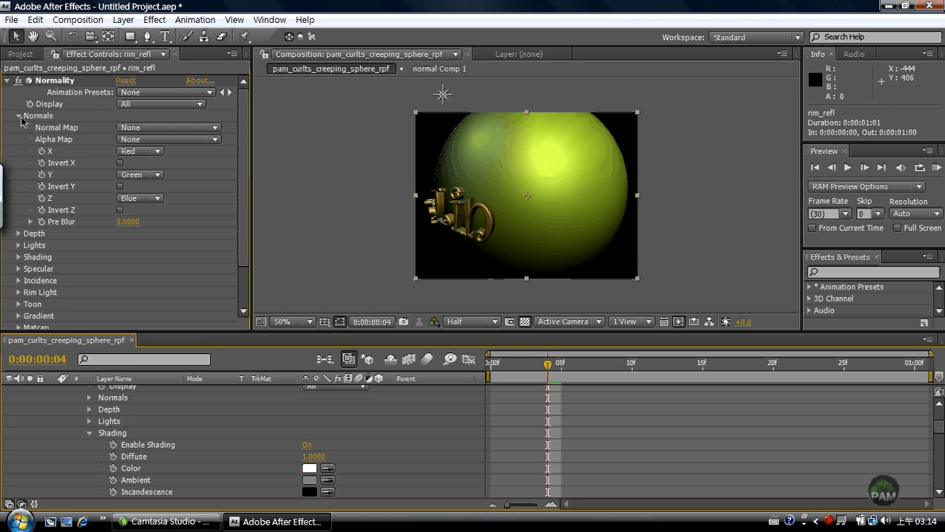
left_click(170, 131)
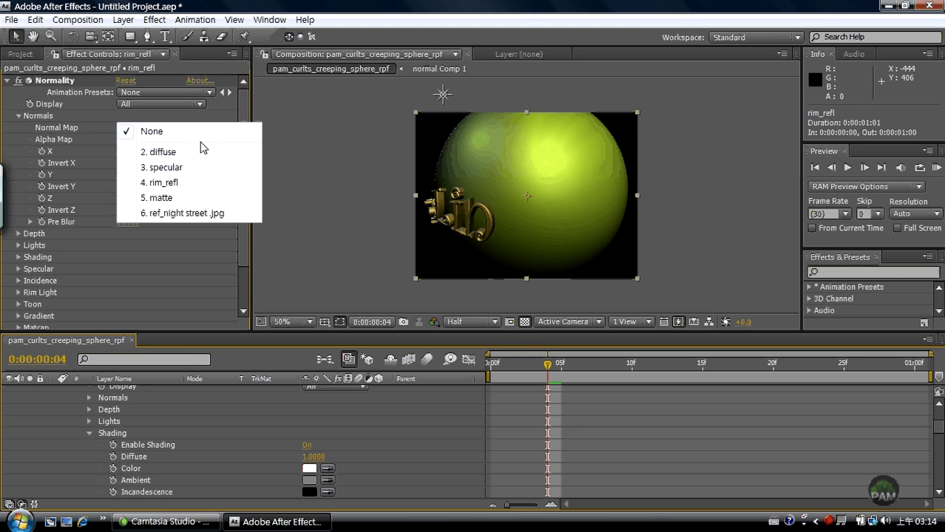
left_click(164, 198)
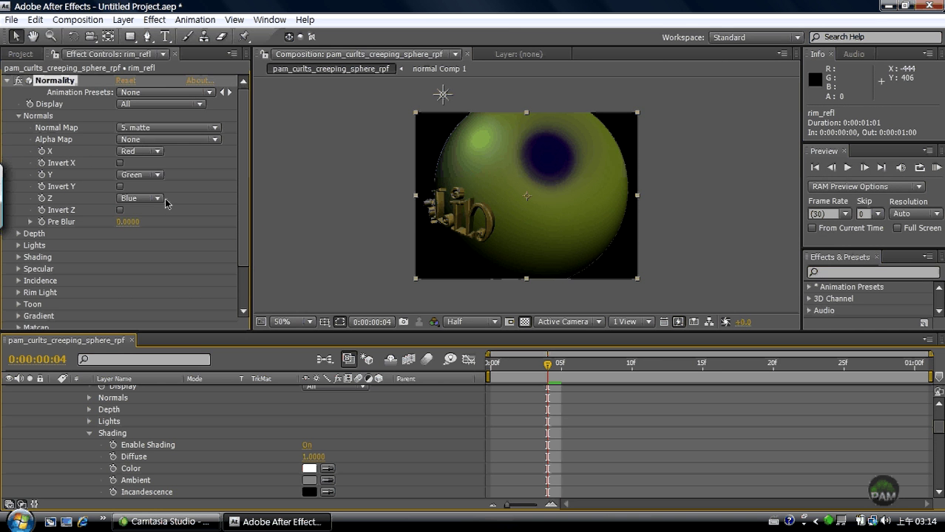
left_click(200, 127)
left_click(209, 112)
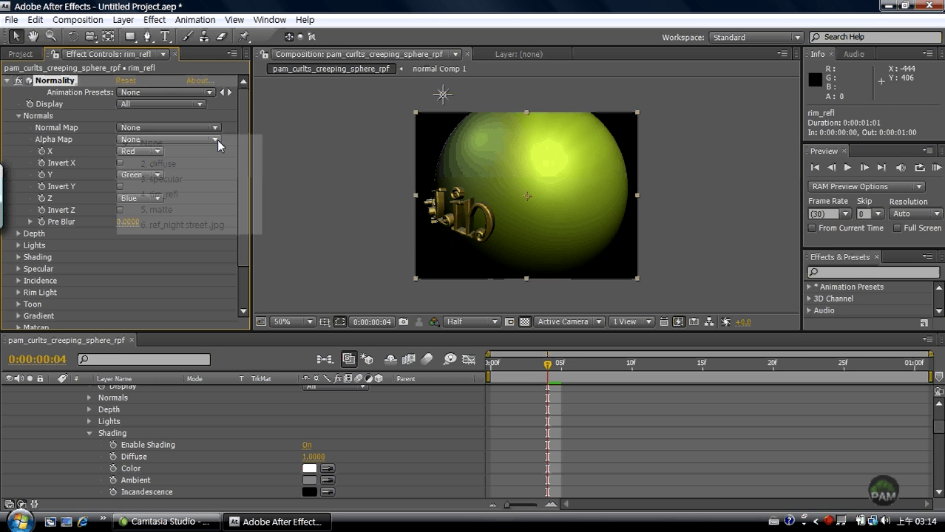
left_click(217, 140)
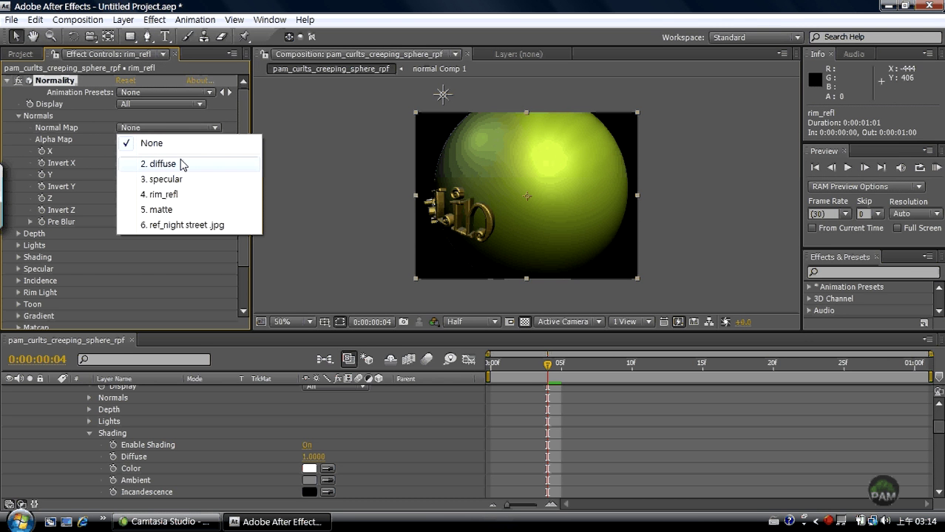
left_click(169, 210)
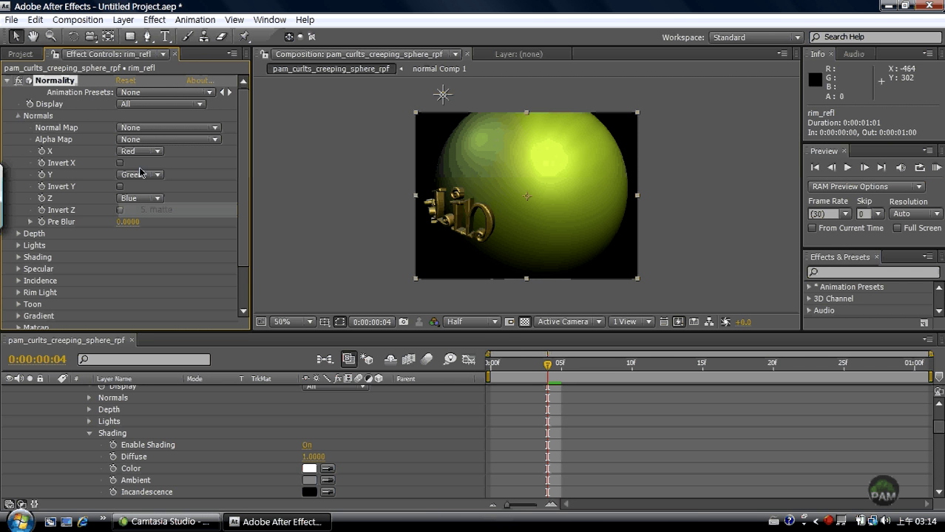
- Scrub the composition to 0:00:00:21 and collapse the rim_refl layer's properties
left_click(533, 365)
left_click_drag(532, 365, 785, 365)
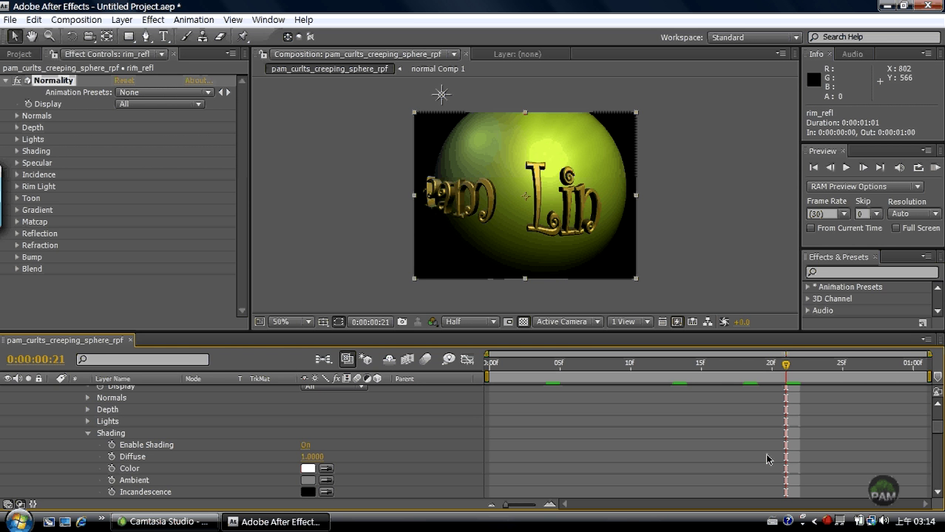
scroll(84, 434, "up", 3)
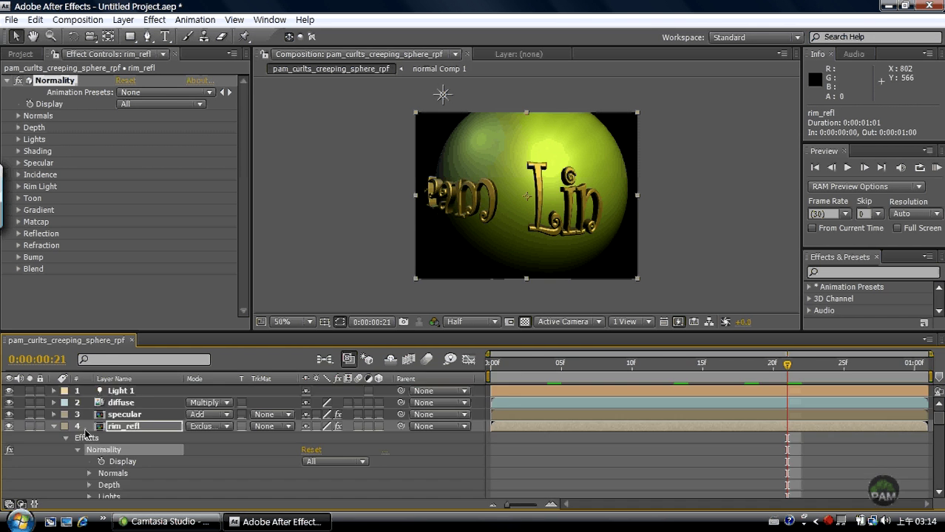
key("e")
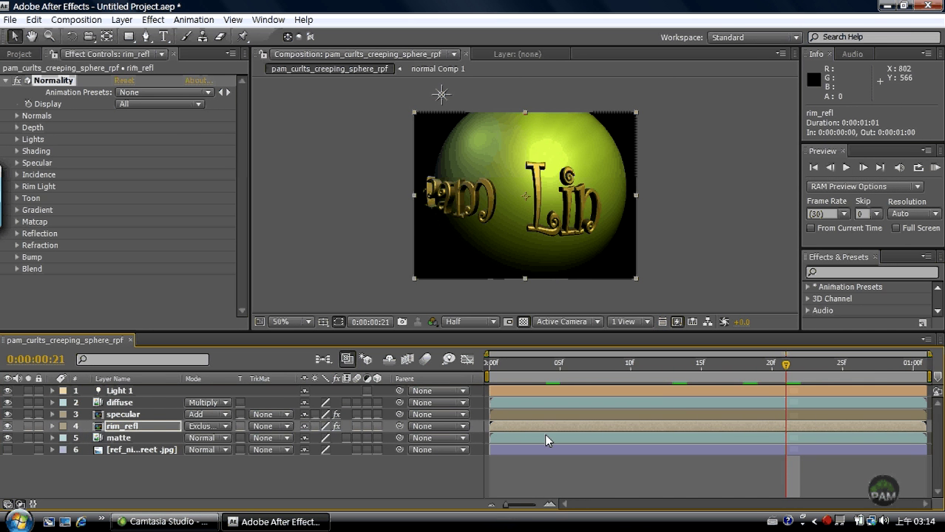
- Try to lengthen the composition's duration and inspect the resulting timeline range
left_click(92, 23)
left_click(116, 56)
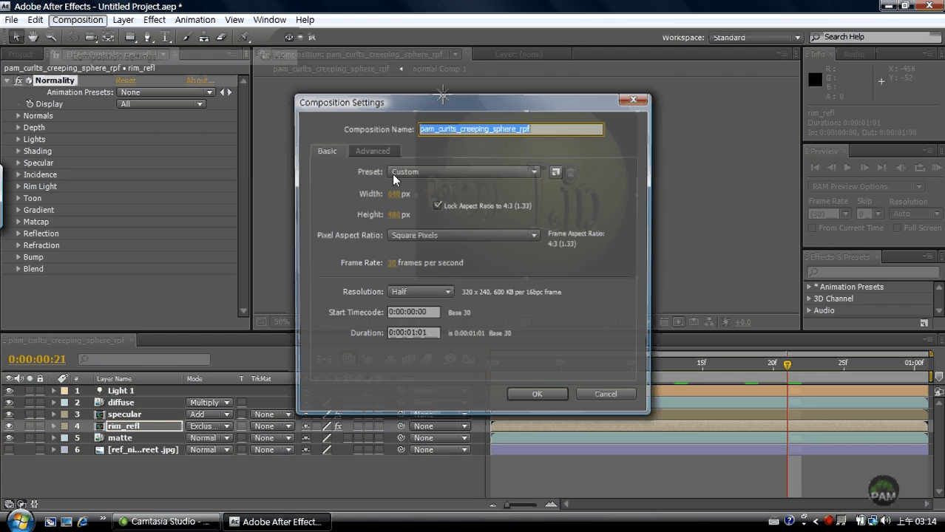
left_click_drag(411, 333, 416, 333)
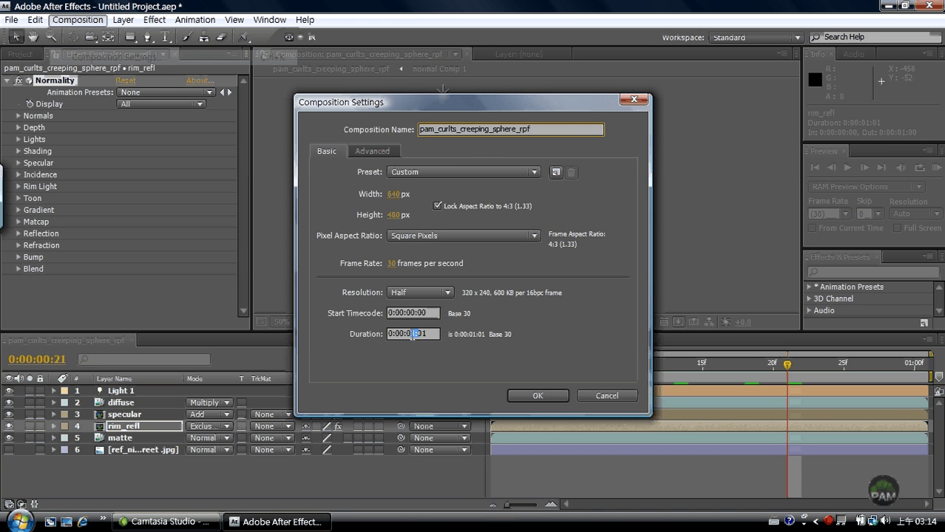
type("1000")
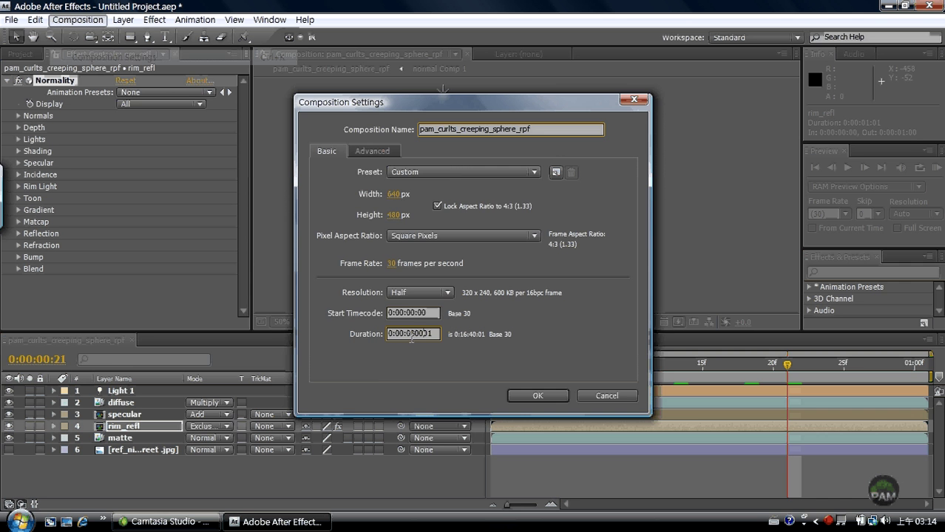
key("Return")
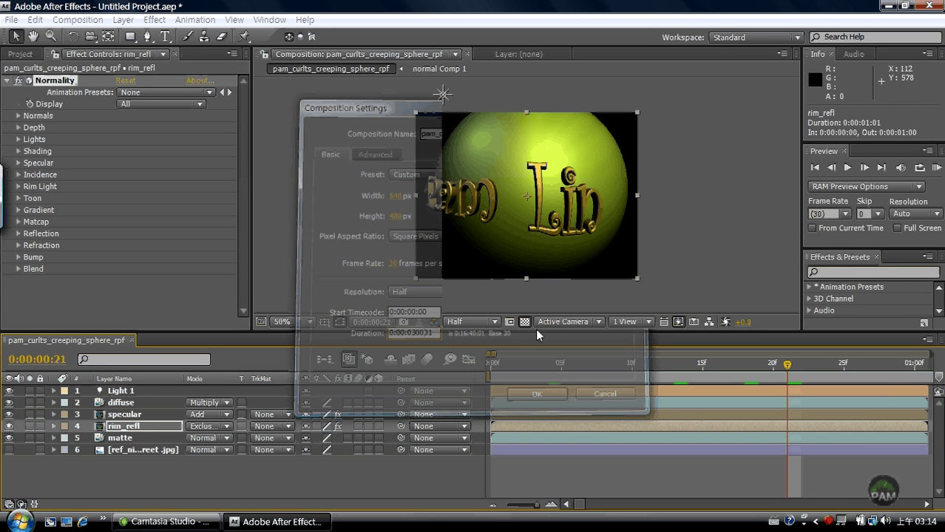
left_click(879, 391)
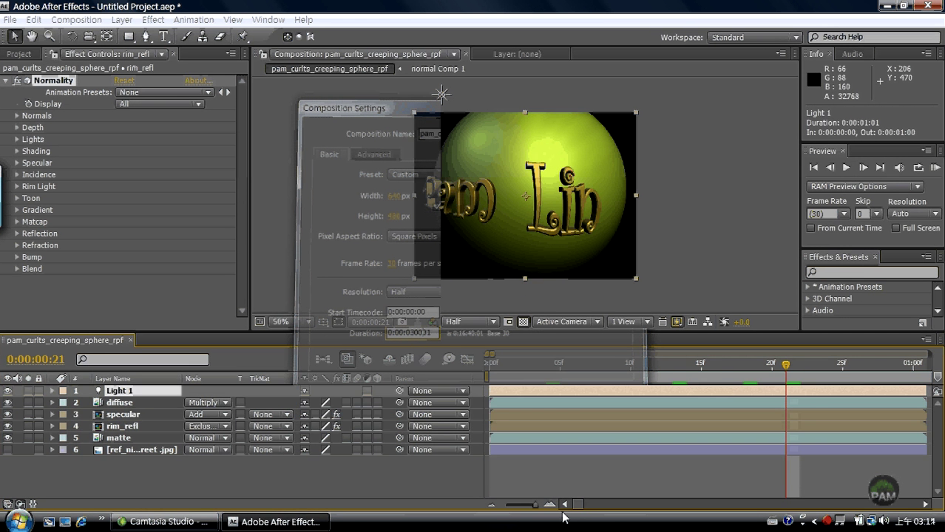
left_click_drag(535, 505, 518, 508)
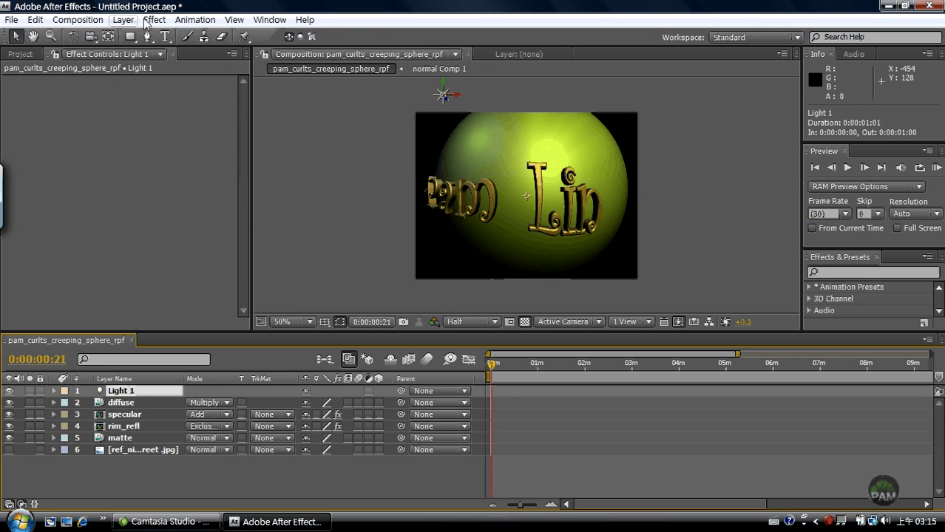
- Set the composition's duration to 0:00:03:00
left_click(77, 19)
left_click(111, 57)
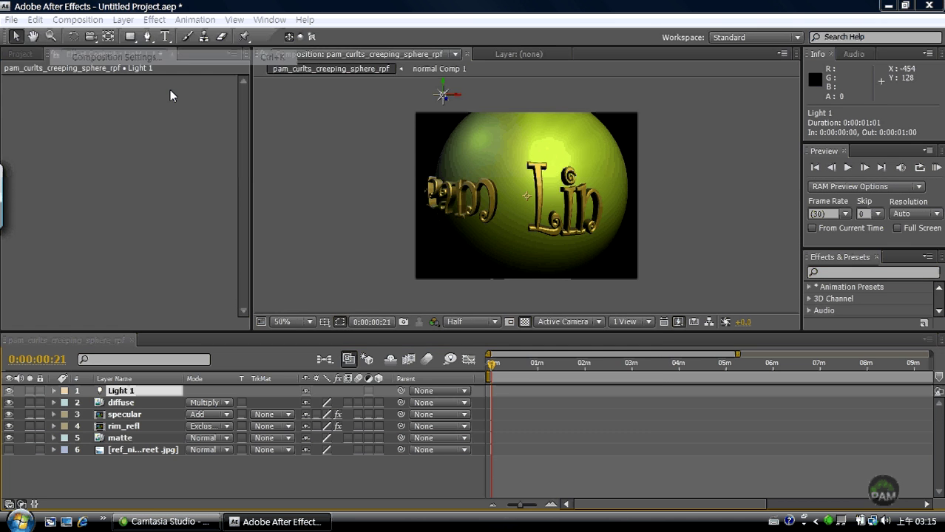
left_click(400, 334)
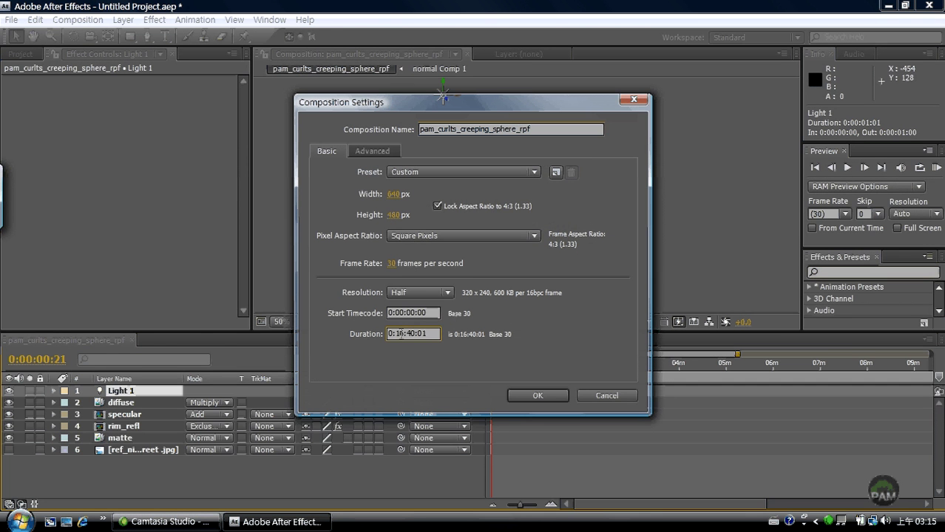
left_click_drag(400, 333, 478, 330)
type("0")
type("1")
left_click(439, 380)
left_click_drag(414, 334, 424, 334)
type("3:00")
left_click(537, 396)
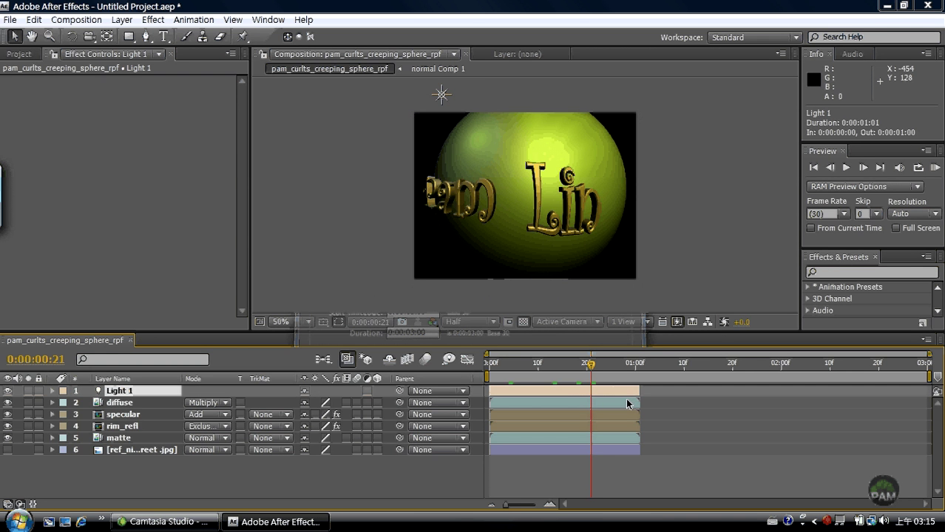
- Enable time remapping with all layers selected and extend their out points to the end of the composition
key("ctrl+a")
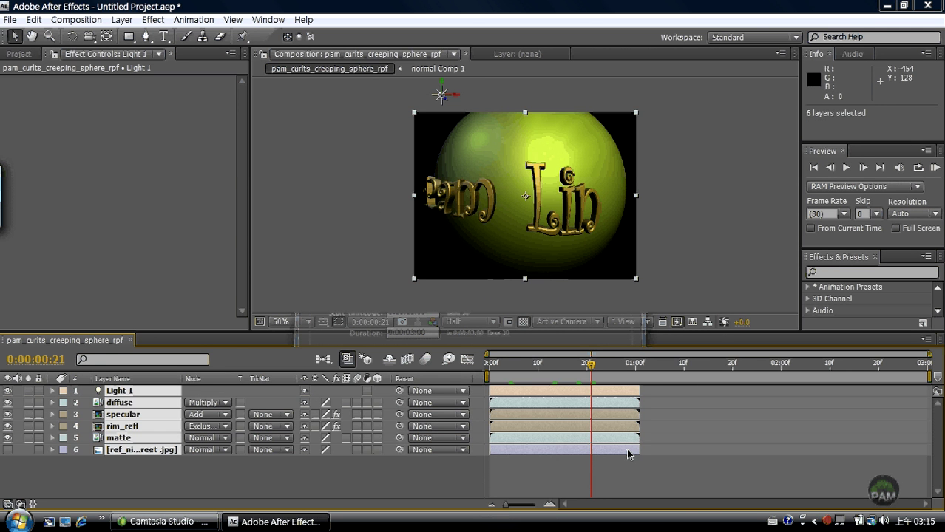
right_click(609, 404)
mouse_move(687, 140)
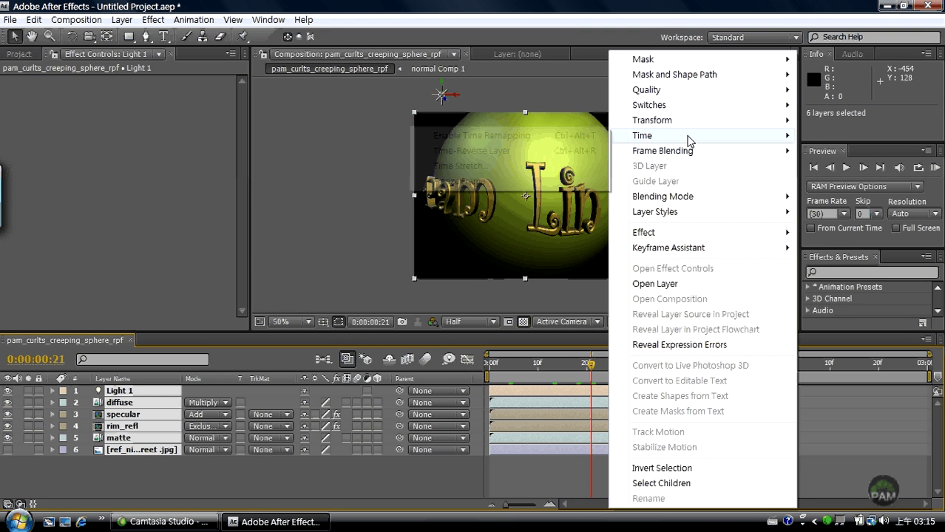
left_click(563, 136)
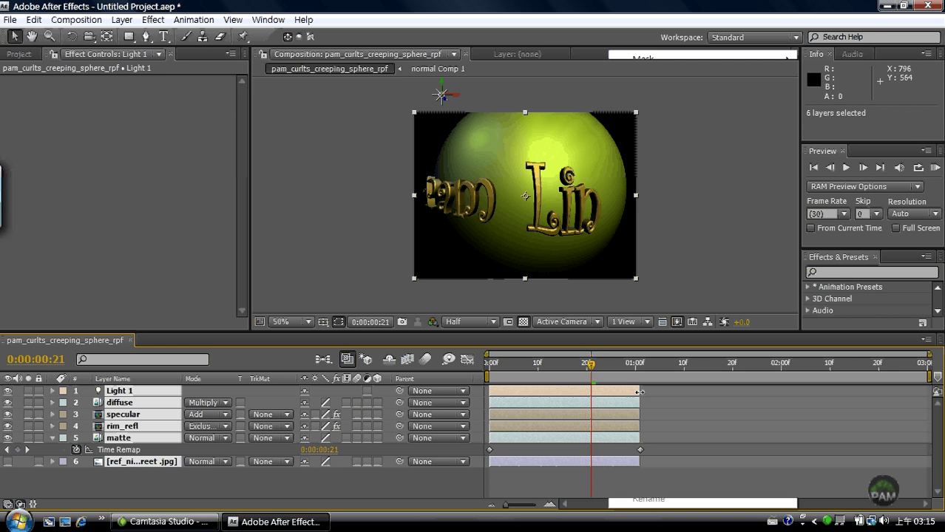
left_click_drag(640, 392, 936, 395)
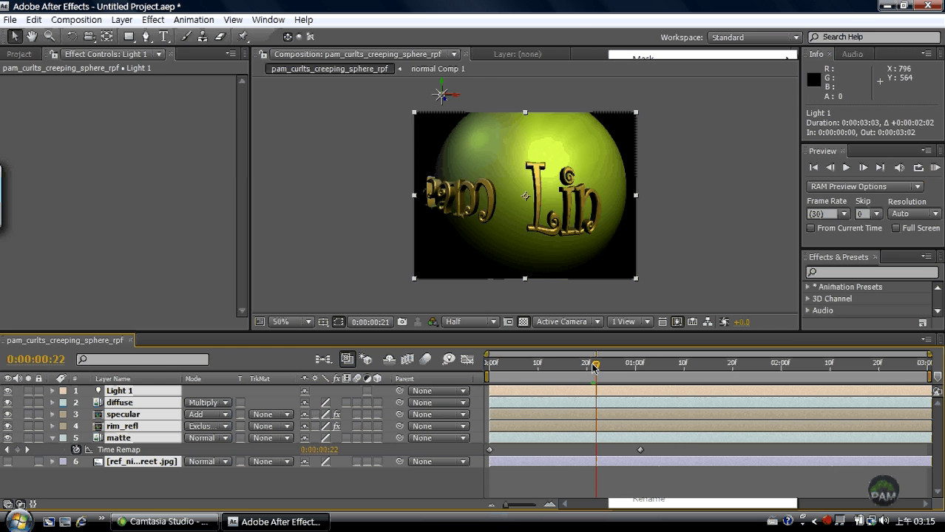
- Scrub the composition to 0:00:01:20, solo the layers to check them there, and clear all the solos
left_click(640, 367)
left_click_drag(640, 370, 735, 394)
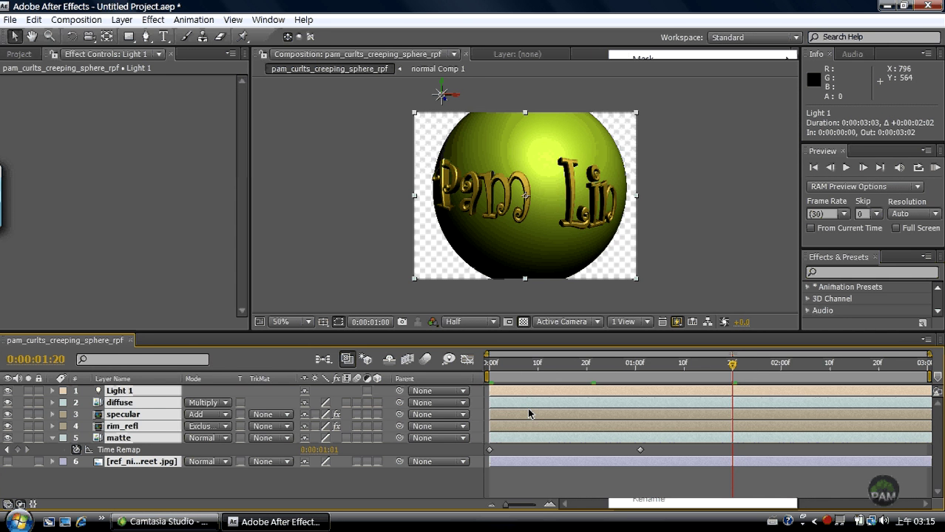
left_click(30, 415)
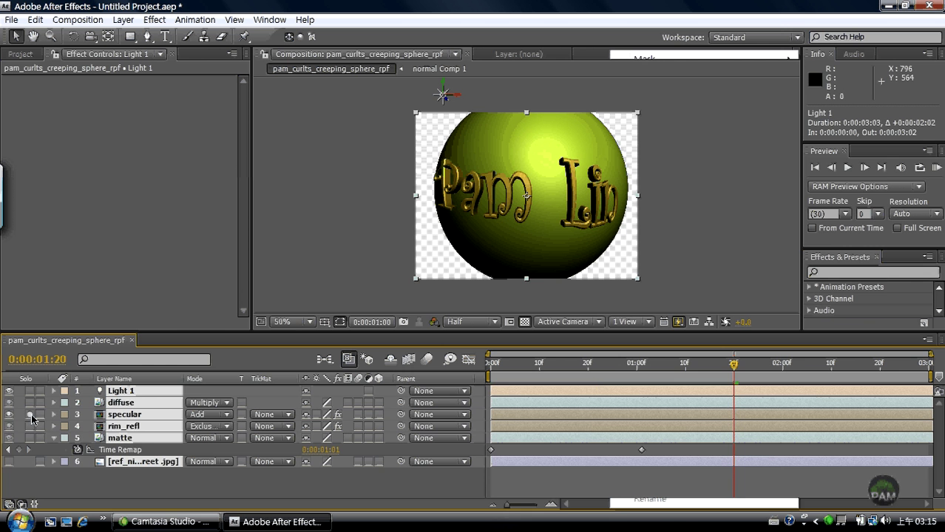
left_click(214, 323)
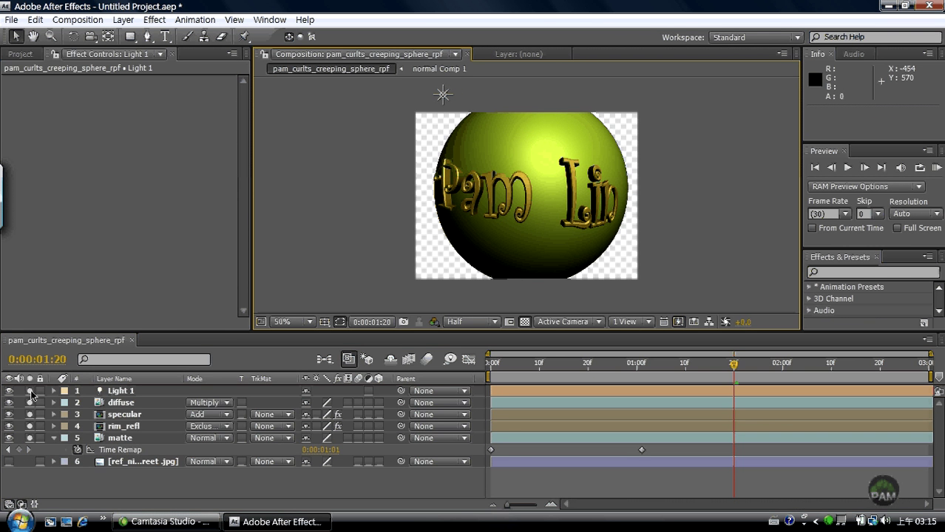
left_click_drag(29, 390, 30, 442)
left_click(30, 439)
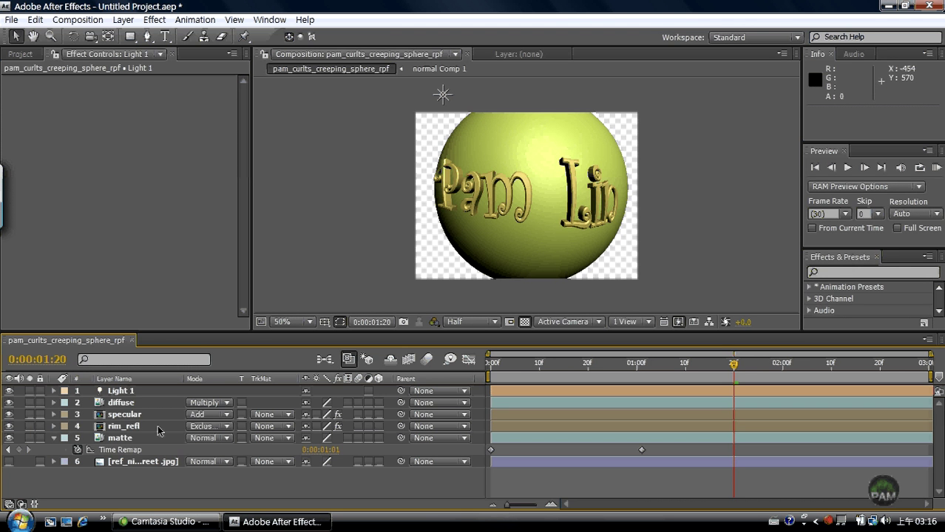
- Solo the diffuse, specular and rim_refl layers one after another to examine each pass at 0:00:02:20
key("ctrl+Down")
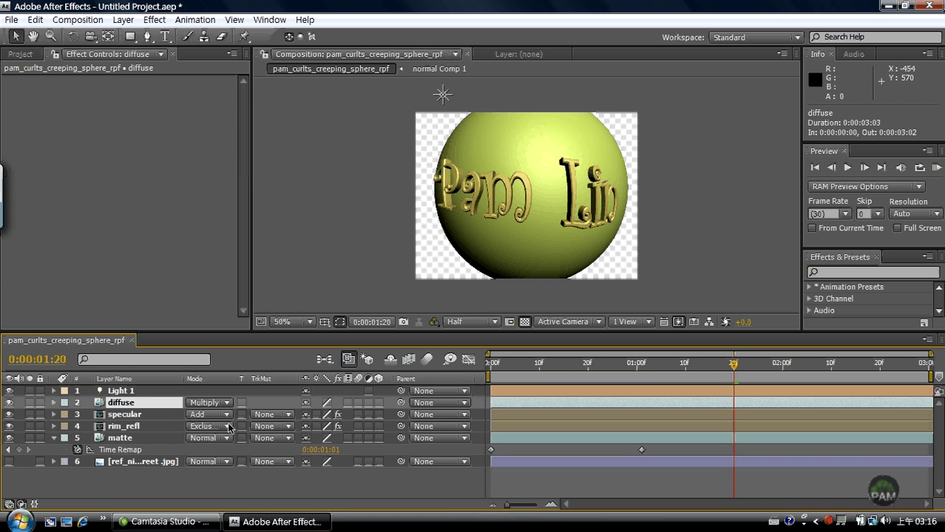
left_click(30, 402)
left_click(879, 367)
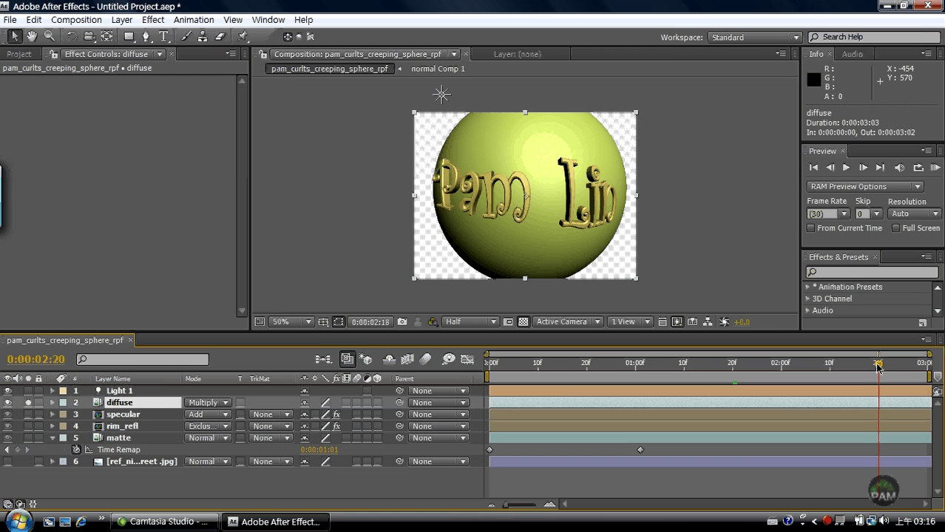
left_click(30, 415)
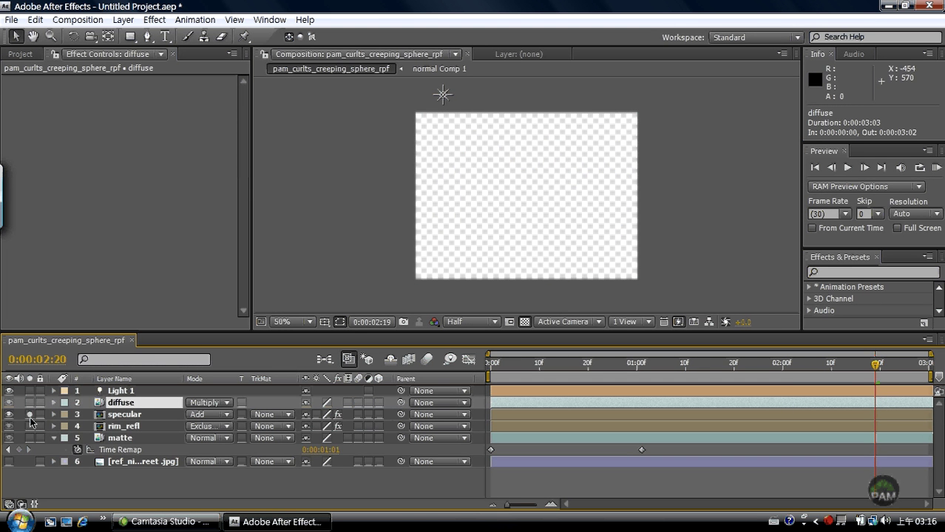
left_click(29, 426)
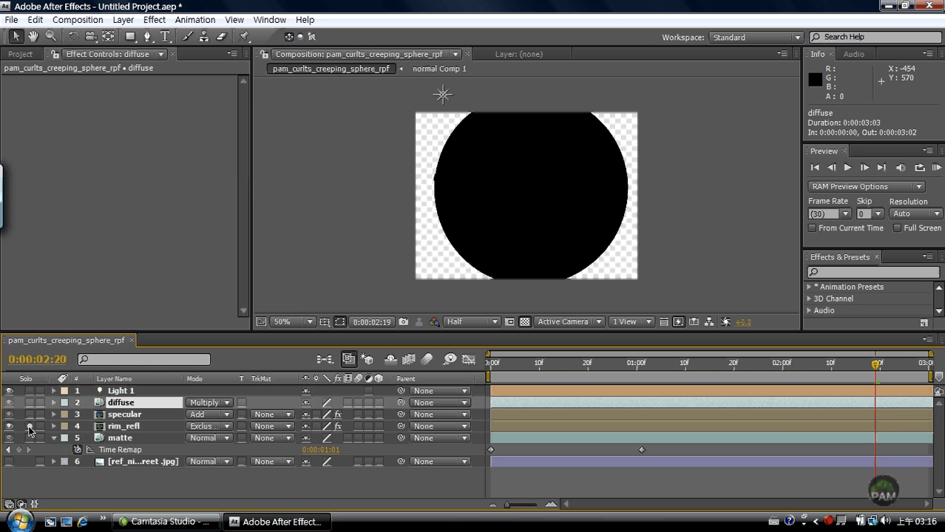
- Solo only the specular layer and scrub through 0:00:01:15 and 0:00:02:04 to examine its pass there
left_click(30, 427)
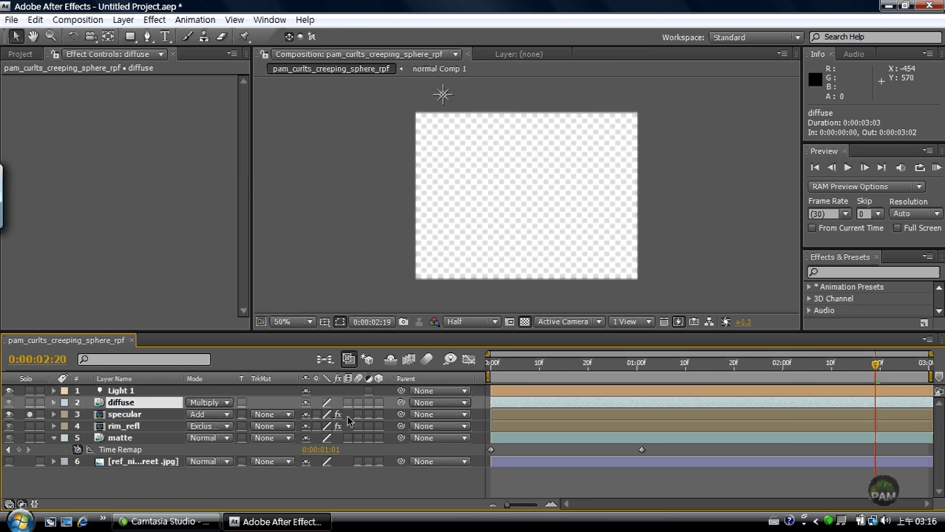
key("Page_Up")
key("Page_Up")
key("Page_Up")
key("Page_Up")
key("Page_Up")
key("Page_Up")
key("Page_Up")
key("Page_Up")
key("Page_Up")
key("Page_Up")
key("Page_Up")
key("Page_Up")
key("Page_Up")
key("Page_Up")
key("Page_Up")
key("Page_Up")
key("Page_Up")
key("Page_Up")
key("Page_Up")
key("Page_Up")
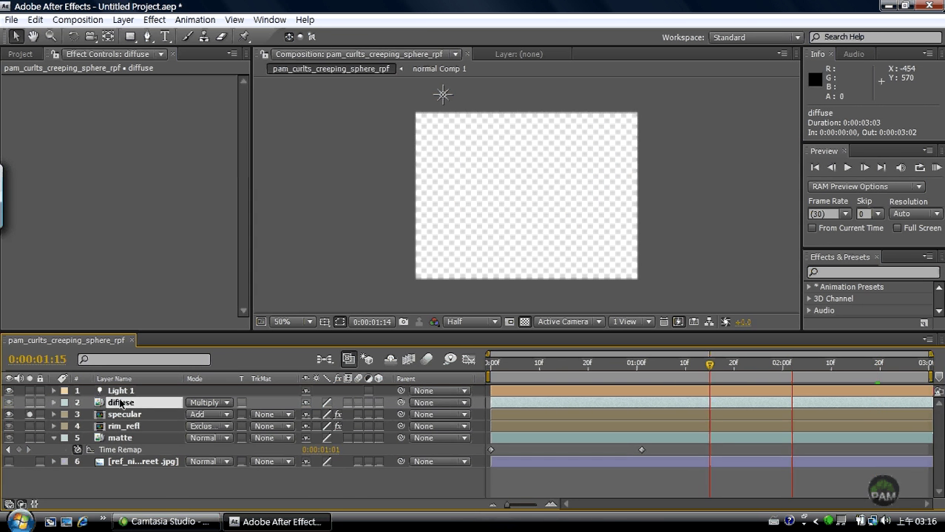
left_click(29, 416)
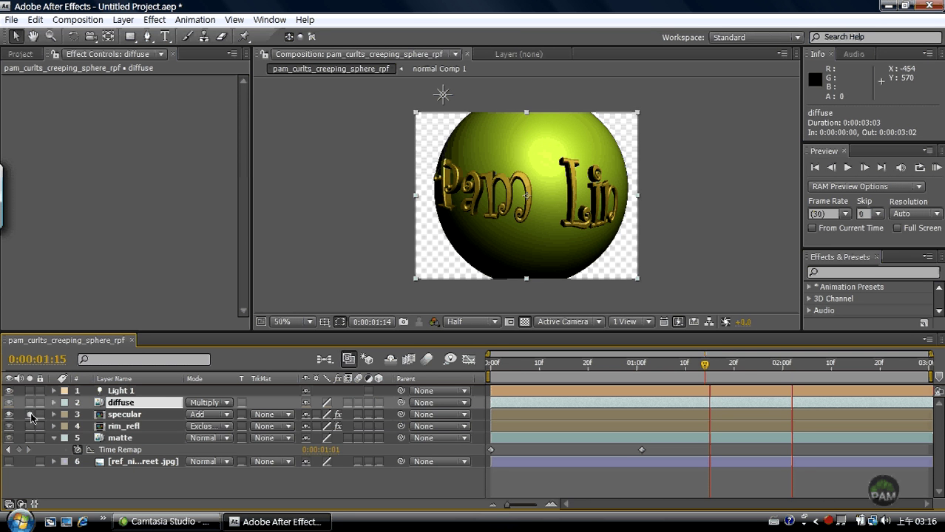
left_click(30, 415)
left_click_drag(706, 365, 799, 373)
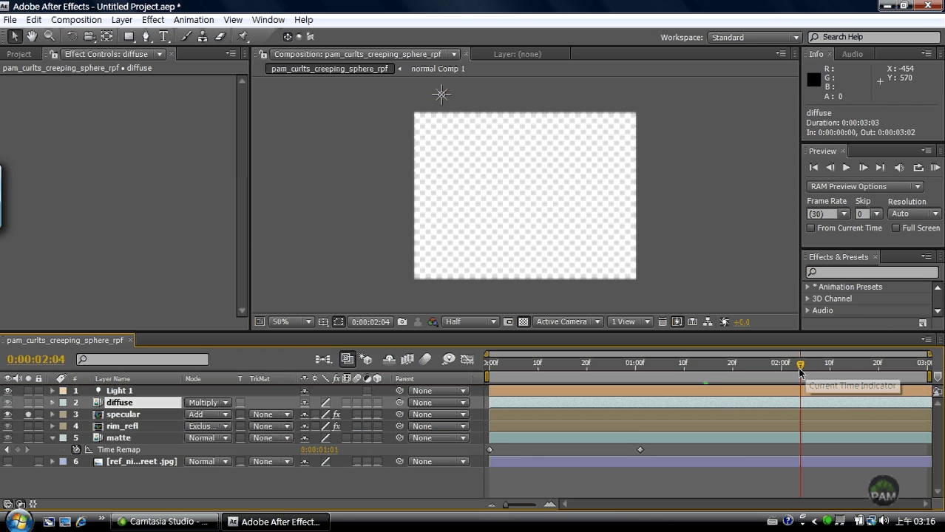
- Move the specular layer's second Time Remap keyframe to 0:00:01:00 and set its value to 0:00:01:00
key("j")
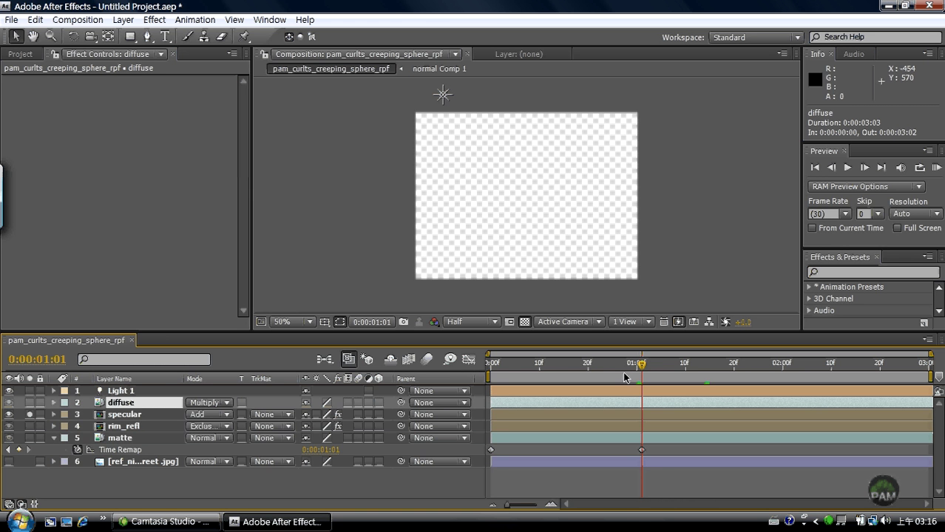
left_click(54, 415)
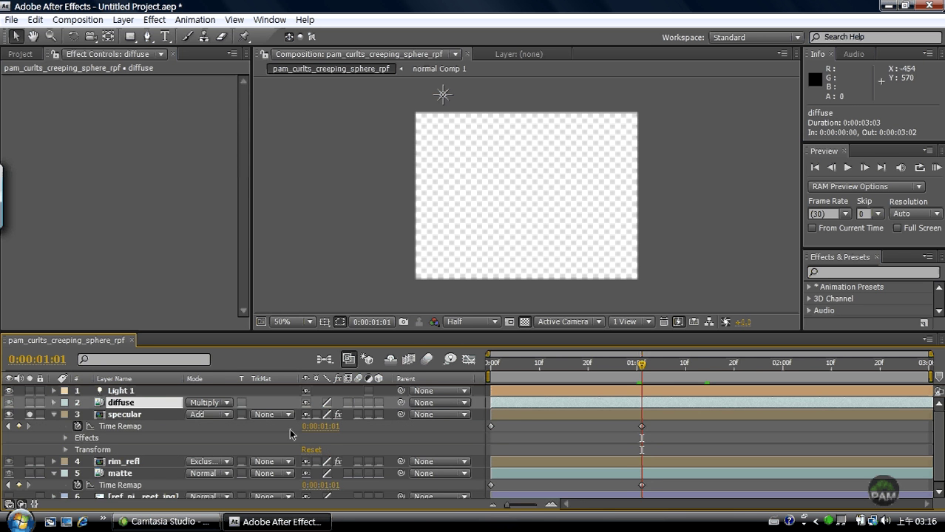
left_click(640, 427)
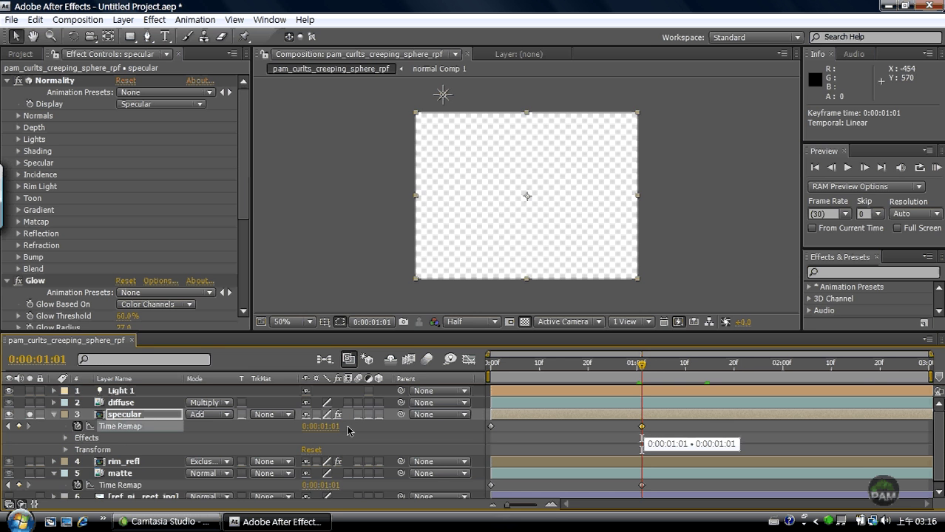
left_click(637, 365)
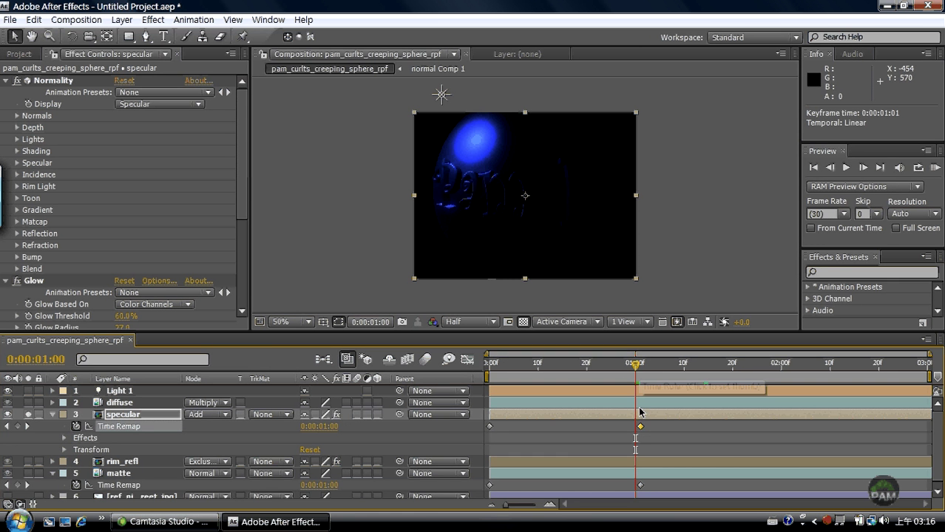
mouse_move(641, 428)
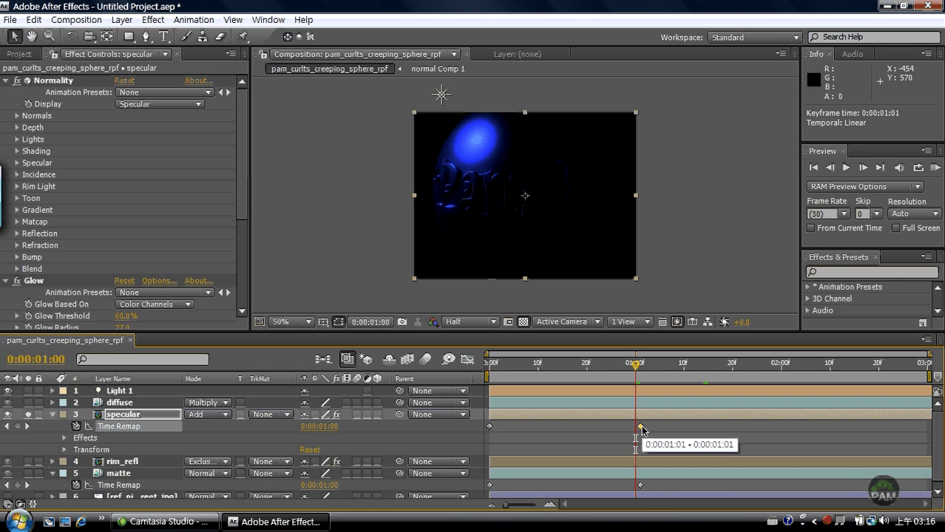
left_click_drag(640, 427, 636, 427)
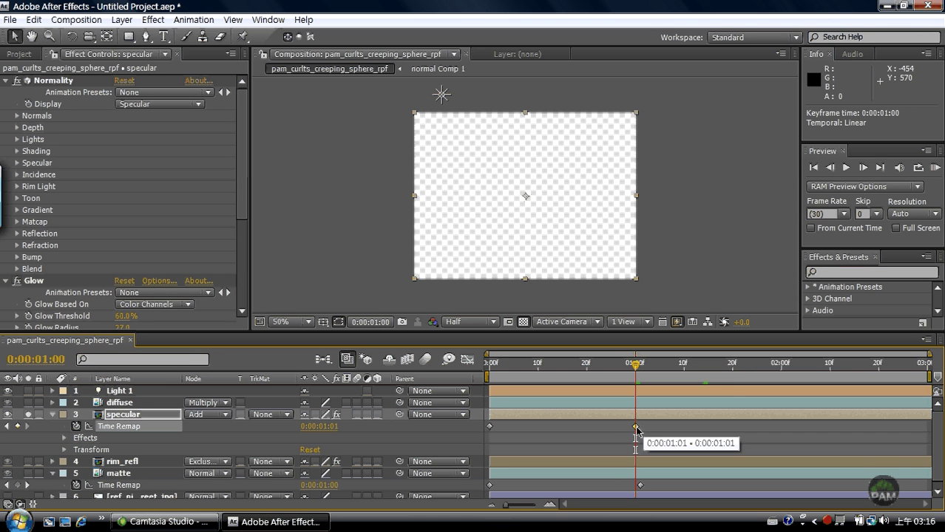
left_click(334, 426)
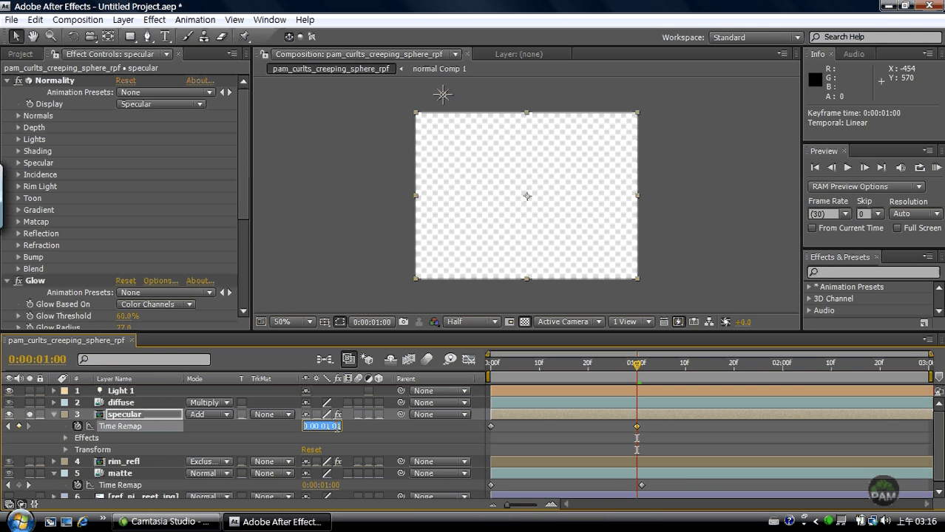
type("0:00:01:00")
key("Return")
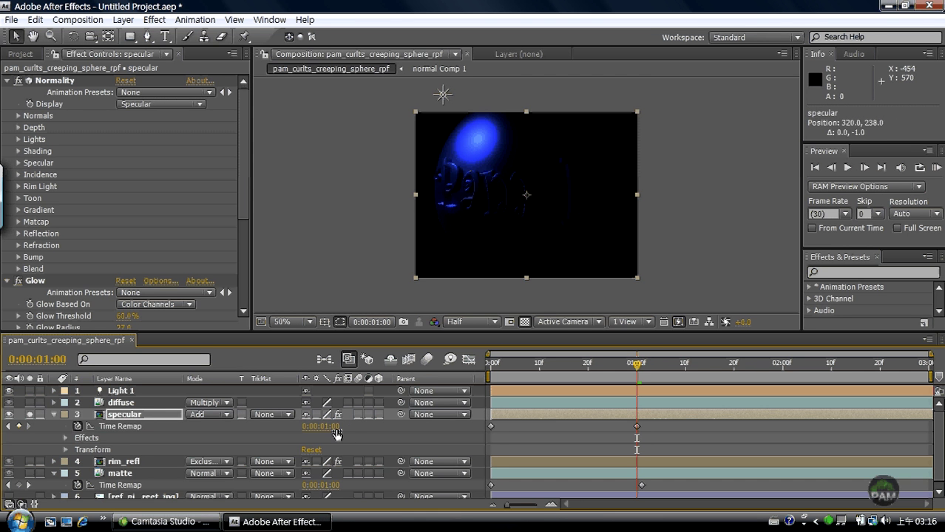
- Copy the specular layer's Time Remap keyframe at 0:00:01:00 and paste it at 0:00:02:29
left_click_drag(644, 437, 560, 416)
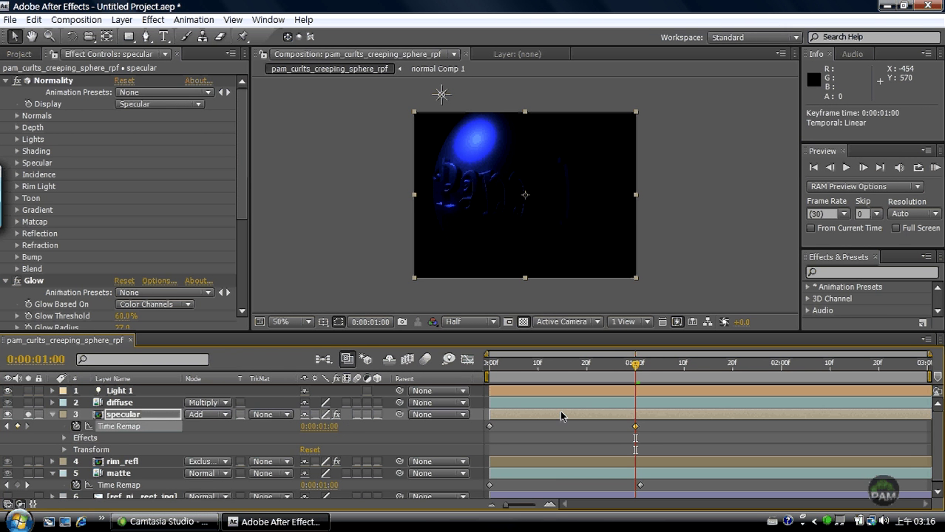
left_click(36, 20)
left_click(52, 103)
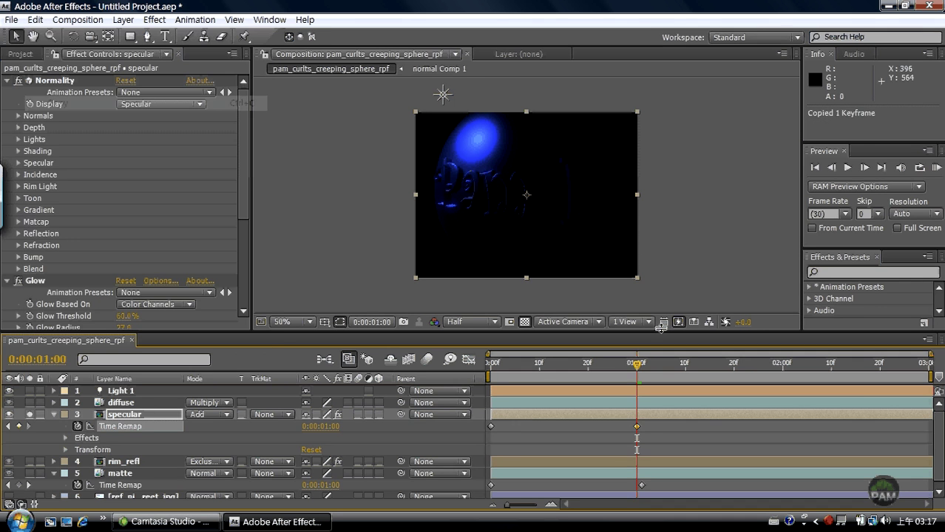
left_click(927, 367)
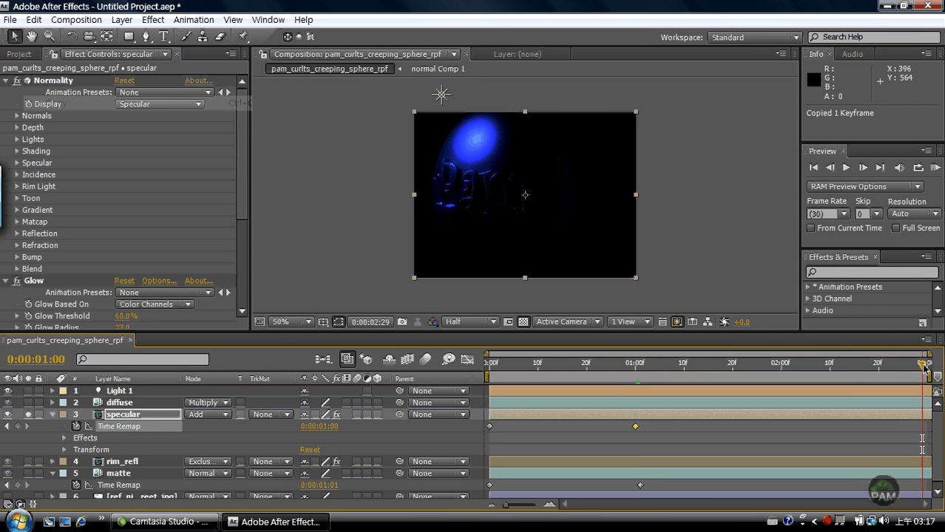
left_click(35, 20)
left_click(72, 136)
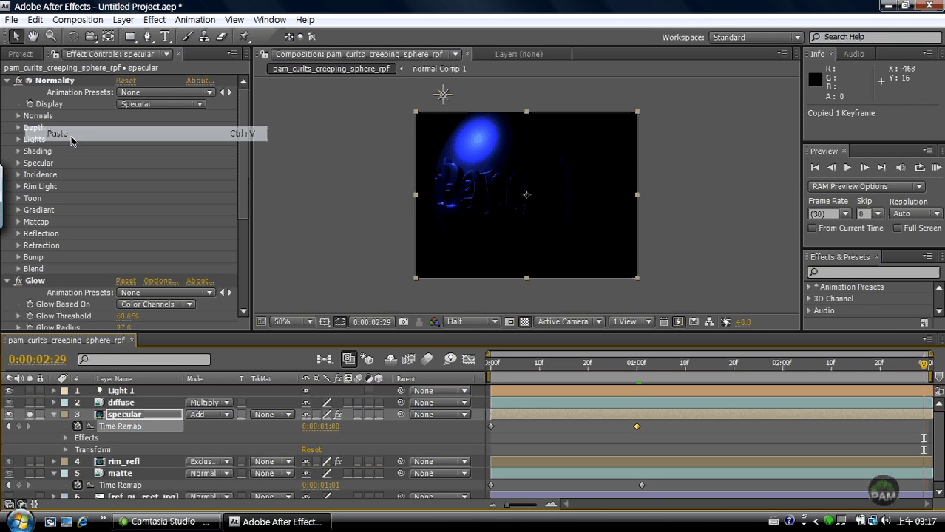
- Clear the specular solo, then solo rim_refl and scrub from 0:00:01:00 to 0:00:02:02 to examine that pass
left_click_drag(922, 364, 636, 366)
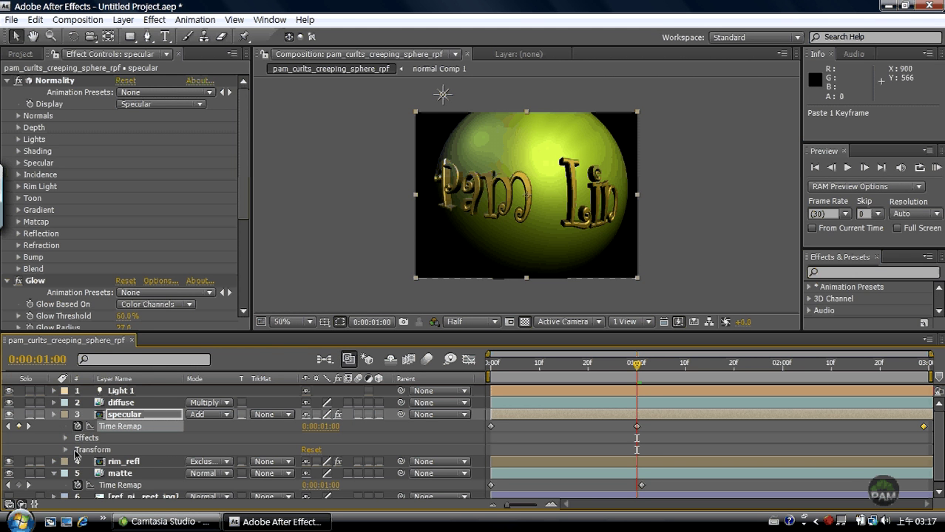
key("ctrl+Left")
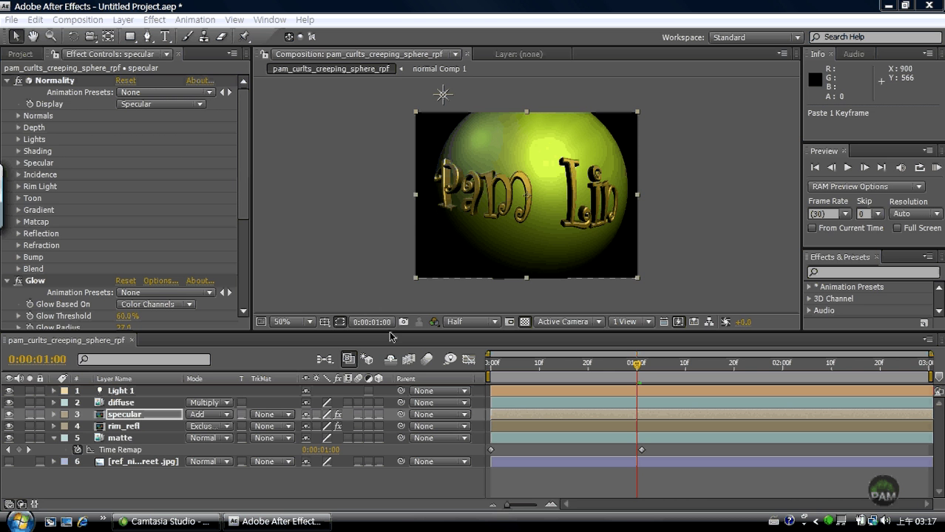
left_click(30, 427)
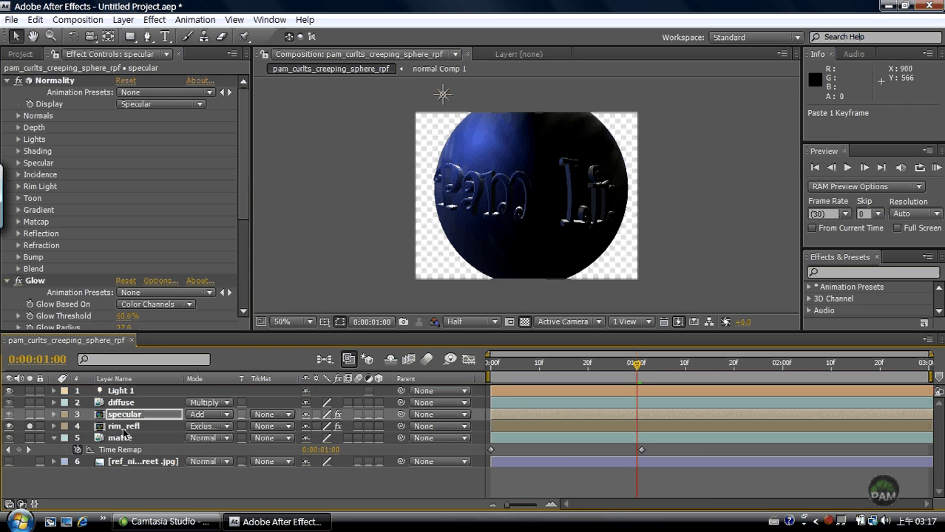
left_click(635, 371)
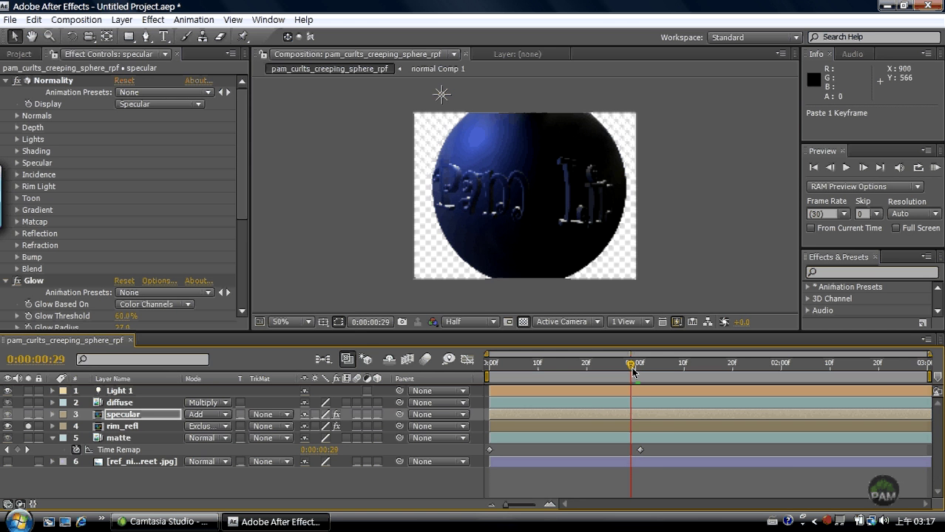
left_click_drag(632, 371, 789, 367)
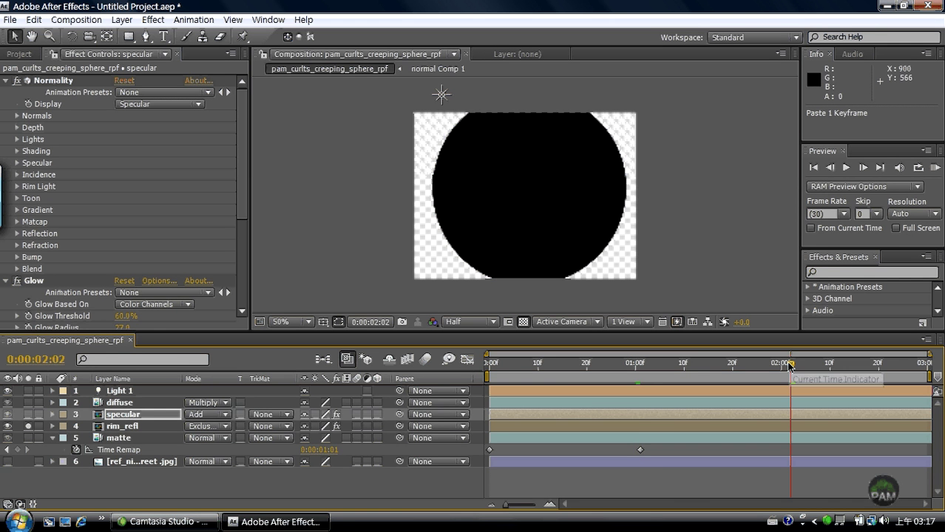
- Move the matte layer's second Time Remap keyframe to 0:00:01:00
left_click(664, 436)
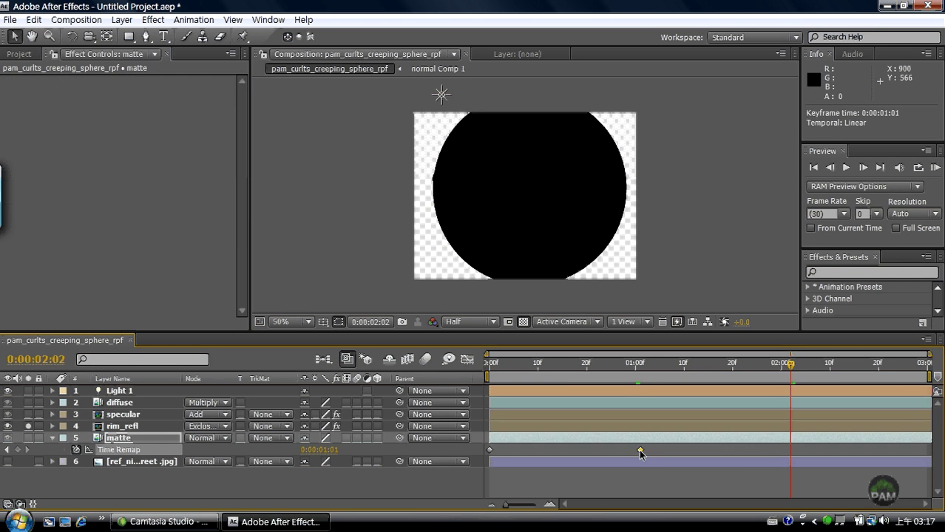
left_click(641, 449)
left_click(636, 370)
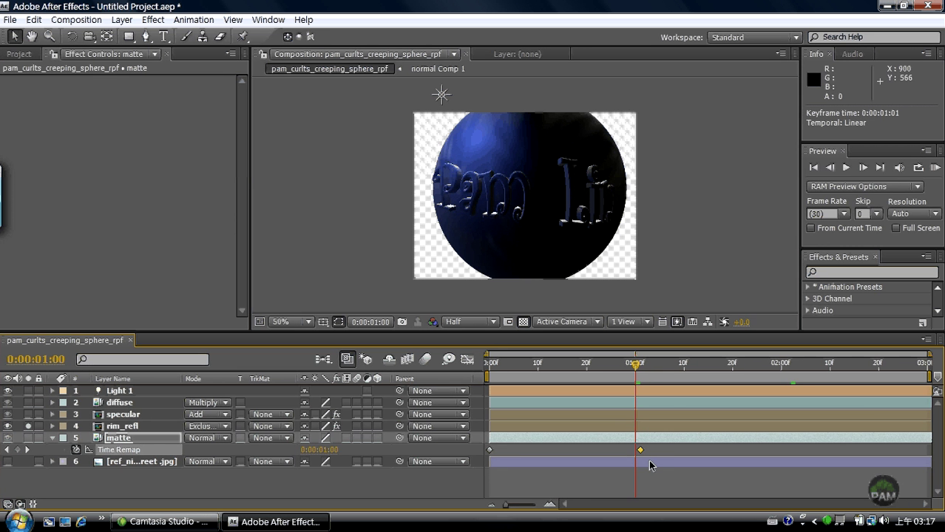
left_click_drag(641, 450, 635, 451)
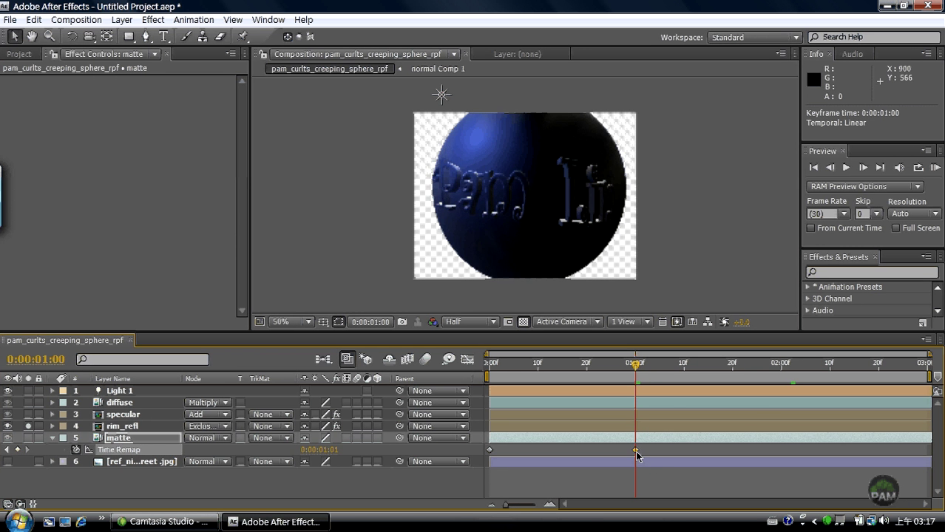
mouse_move(635, 450)
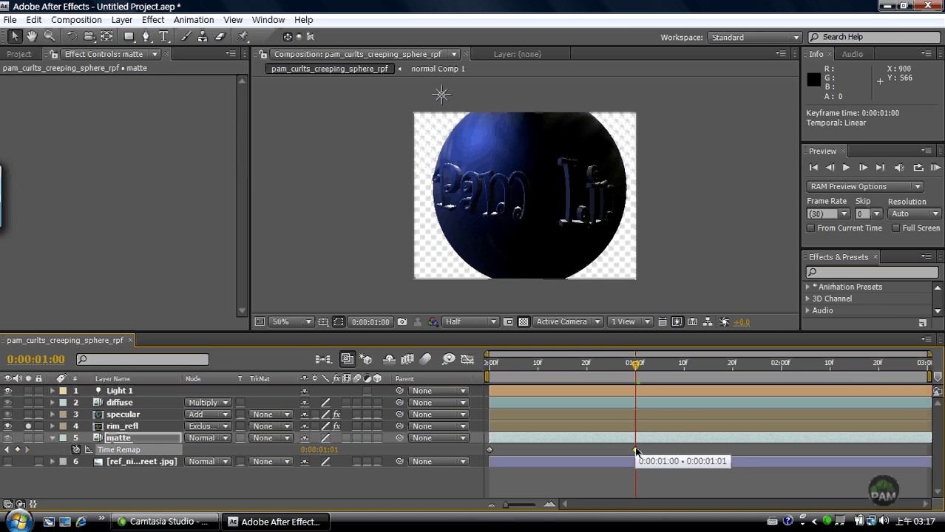
left_click(634, 450)
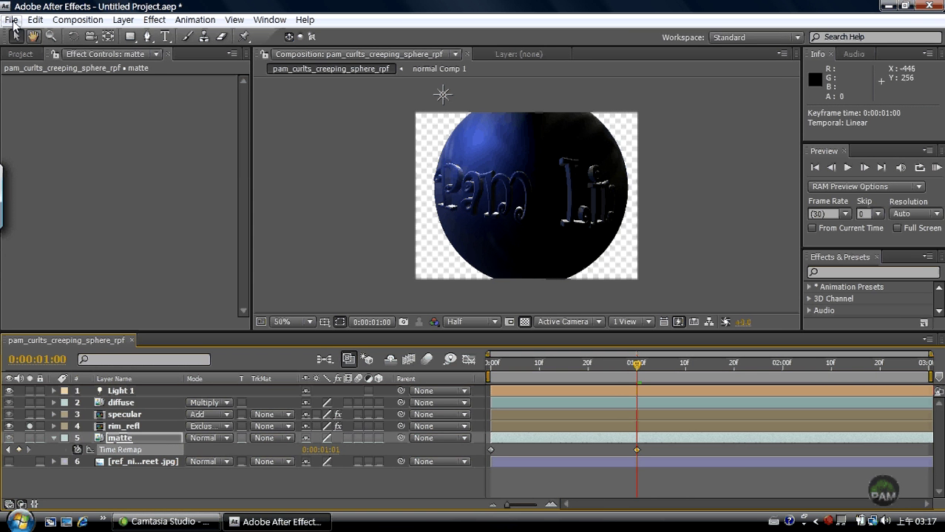
- Copy the matte layer's 0:00:01:00 Time Remap keyframe to 0:00:02:29 and set the pasted keyframe's value to 0:00:01:00
left_click(10, 19)
mouse_move(35, 19)
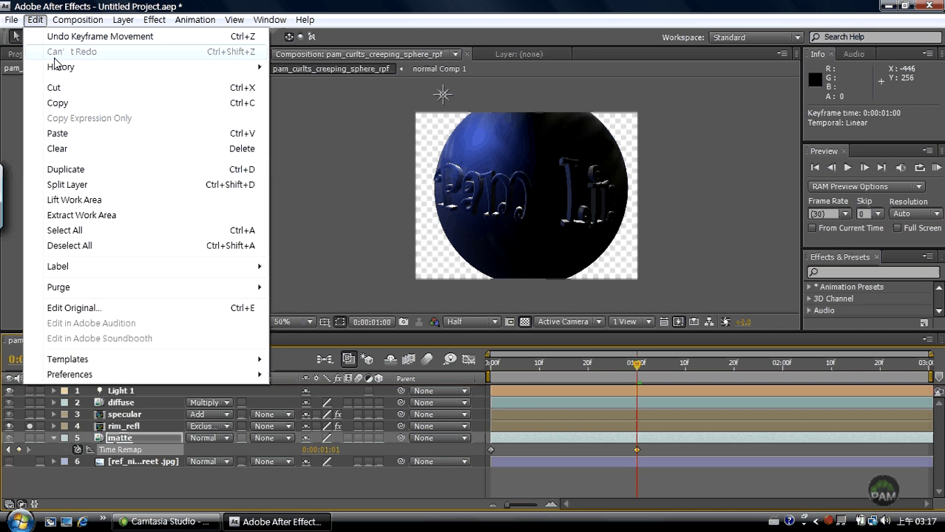
left_click(57, 103)
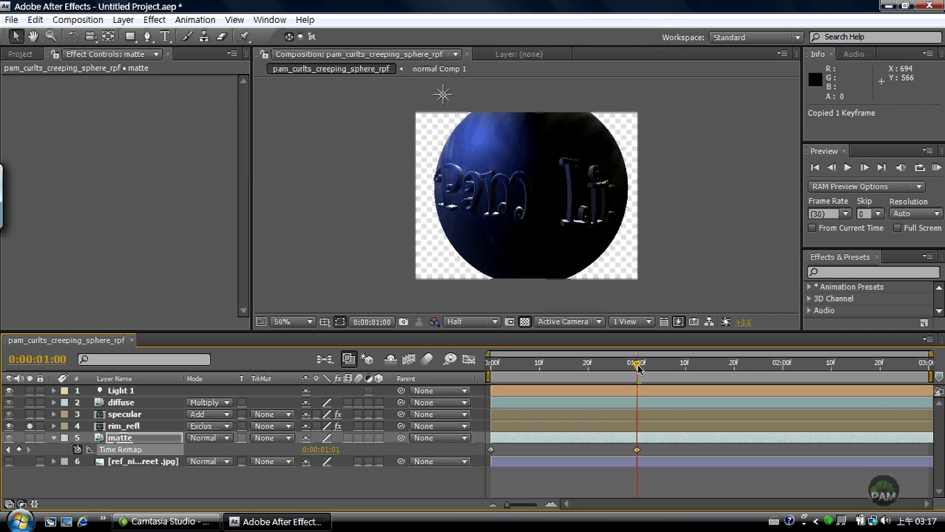
key("End")
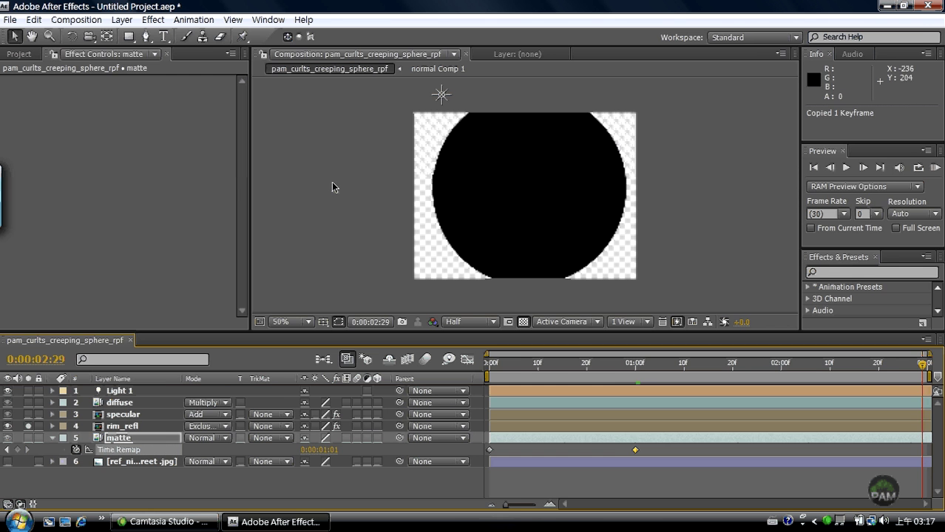
left_click(35, 20)
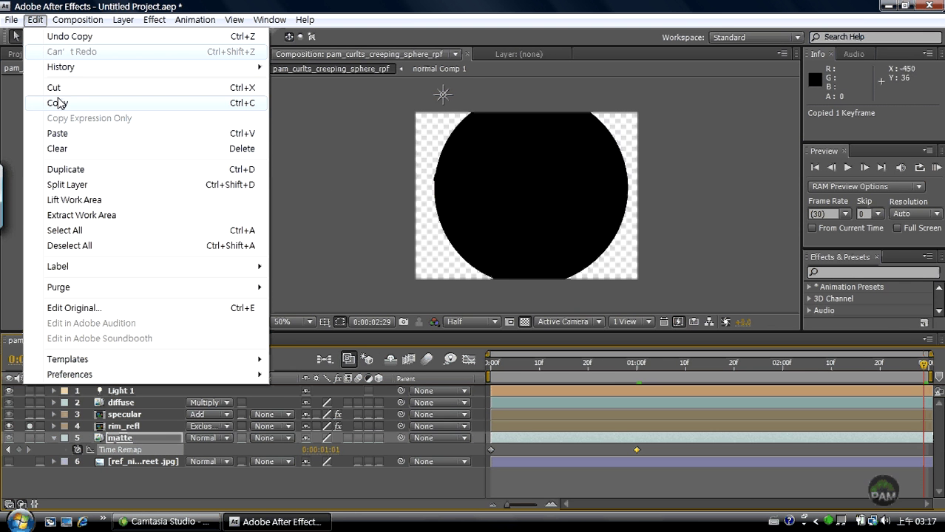
left_click(64, 136)
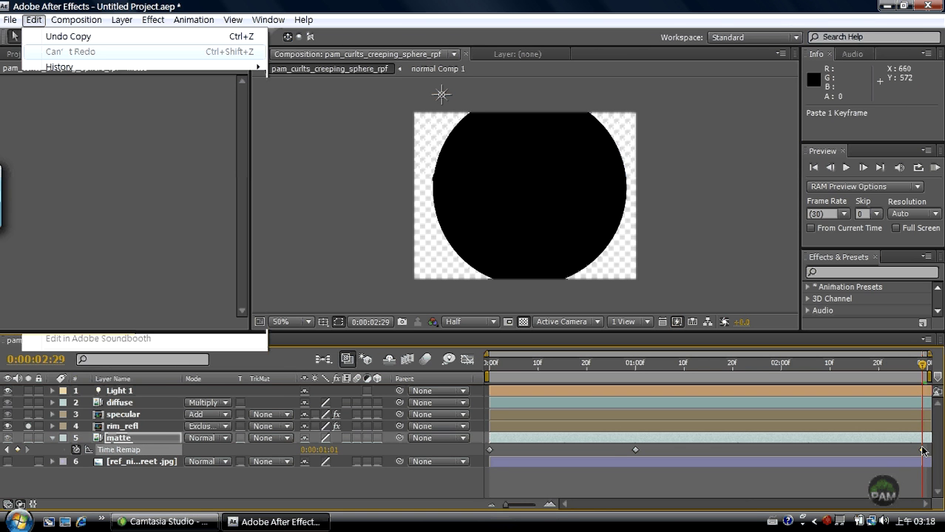
left_click(325, 450)
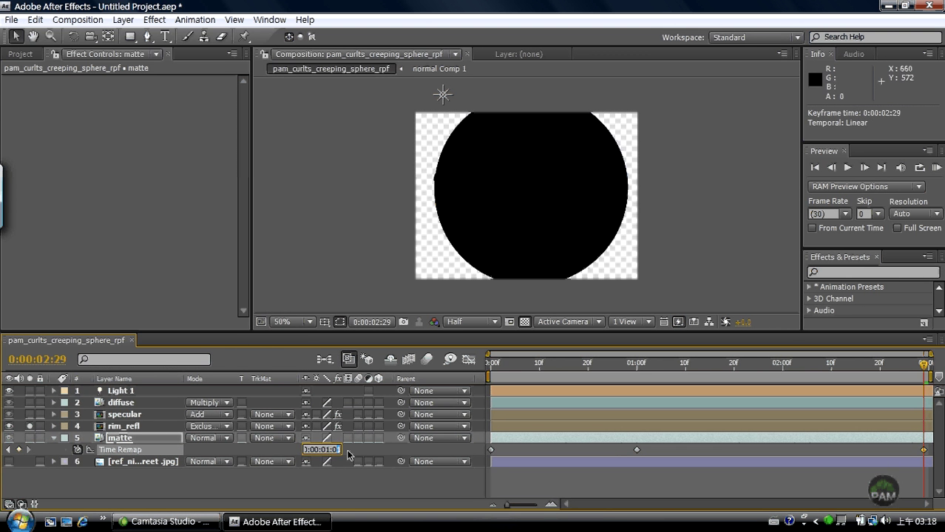
key("Return")
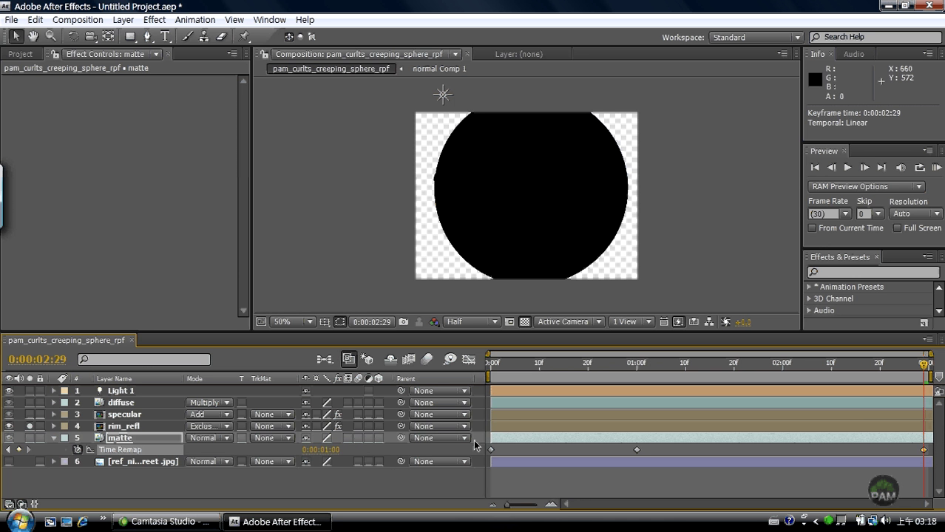
- Set rim_refl's Time Remap keyframe at the start of the timeline to 0:00:00:00
left_click_drag(924, 374, 819, 367)
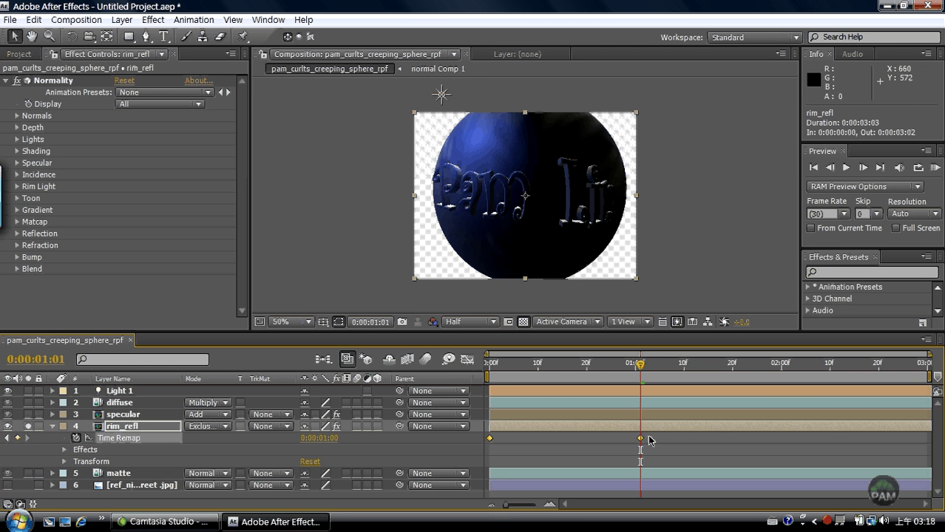
left_click_drag(640, 367, 489, 371)
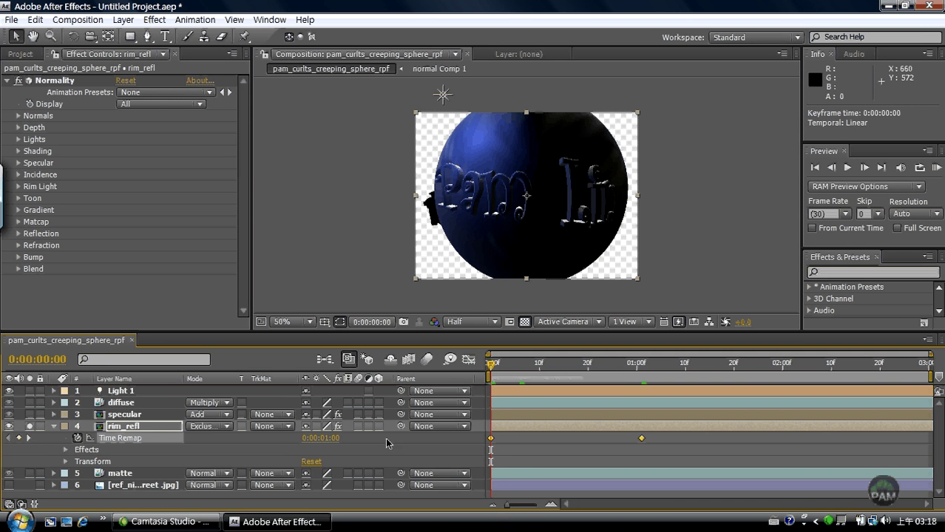
left_click(322, 438)
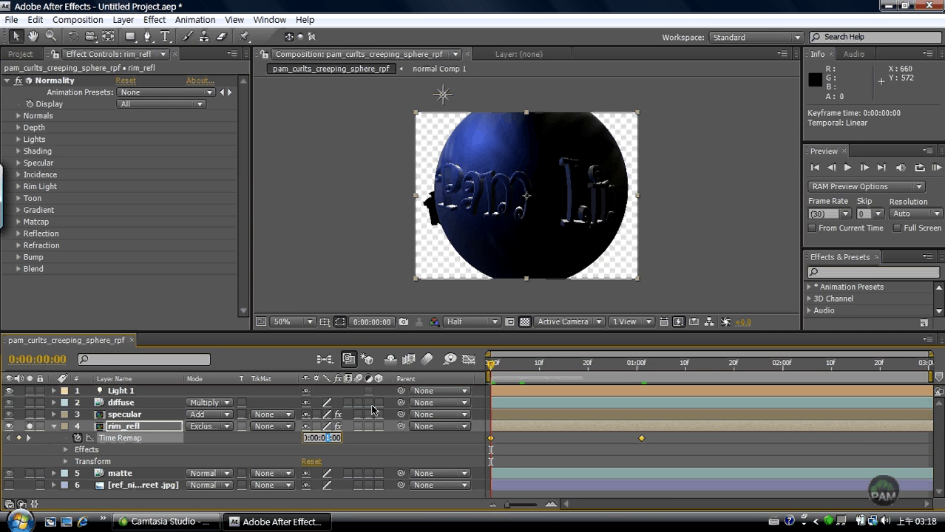
type("0")
key("Return")
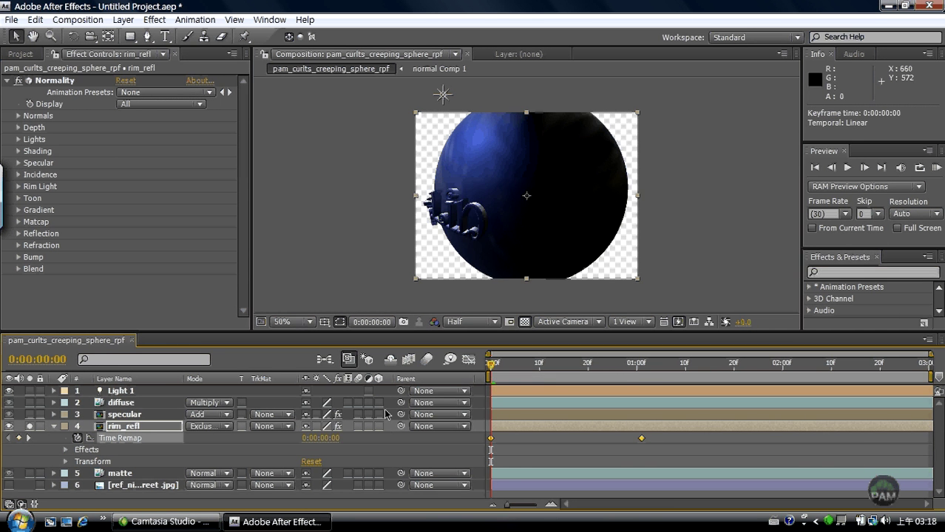
- Set rim_refl's Time Remap keyframe at 0:00:01:01 to the value 0:00:01:00 and scrub back to 0:00:00:06 to check it
left_click_drag(495, 368, 643, 379)
left_click(642, 438)
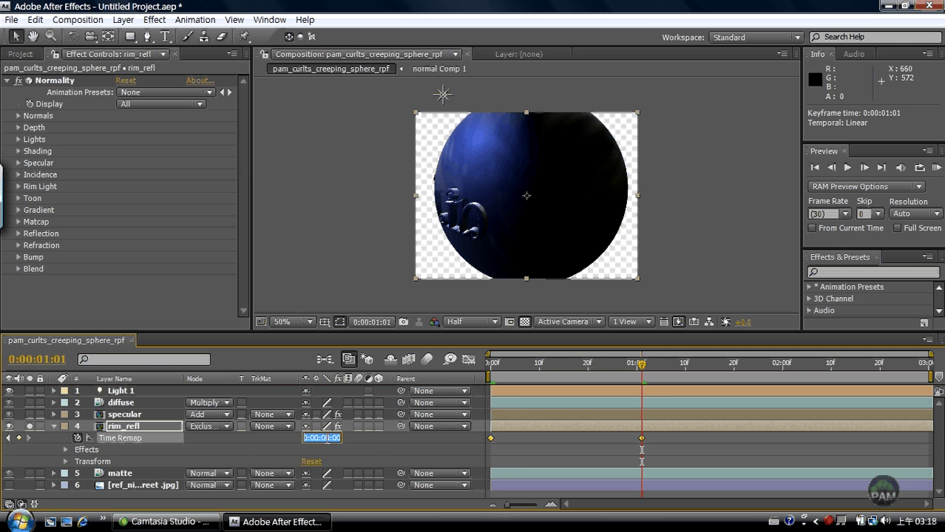
left_click_drag(327, 438, 341, 429)
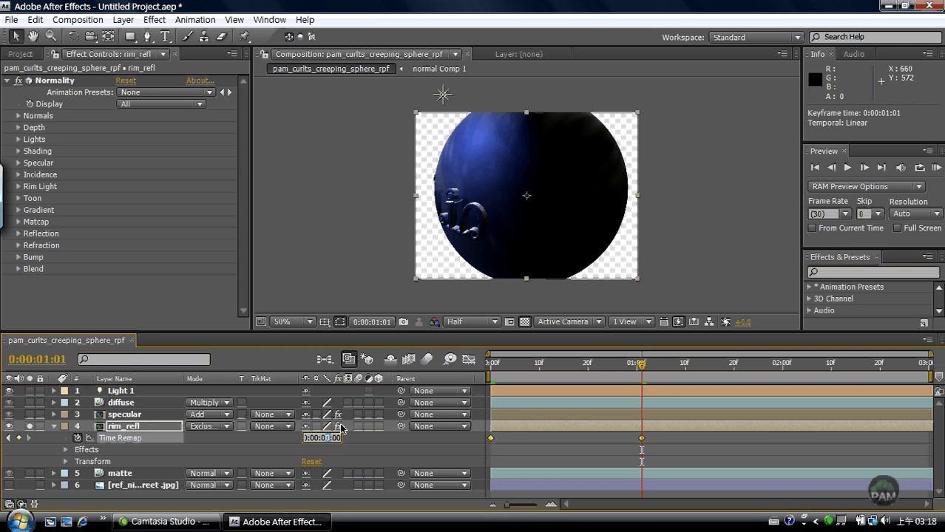
key("Return")
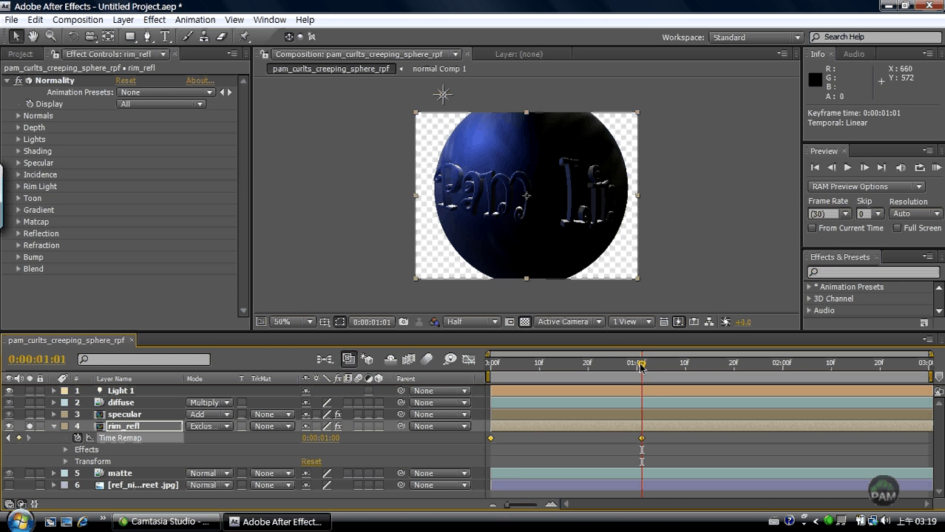
left_click_drag(642, 368, 518, 365)
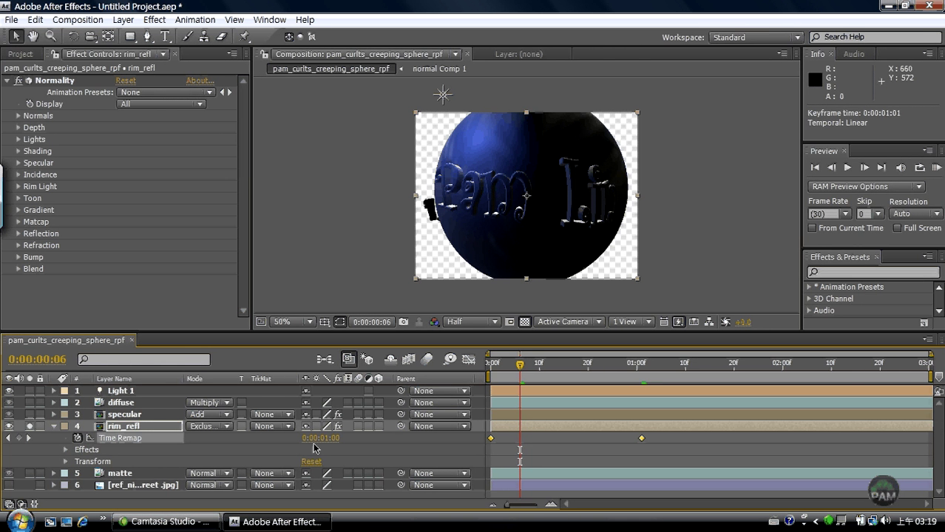
- Turn off time remapping on the rim_refl layer and go to 0:00:01:00
right_click(135, 432)
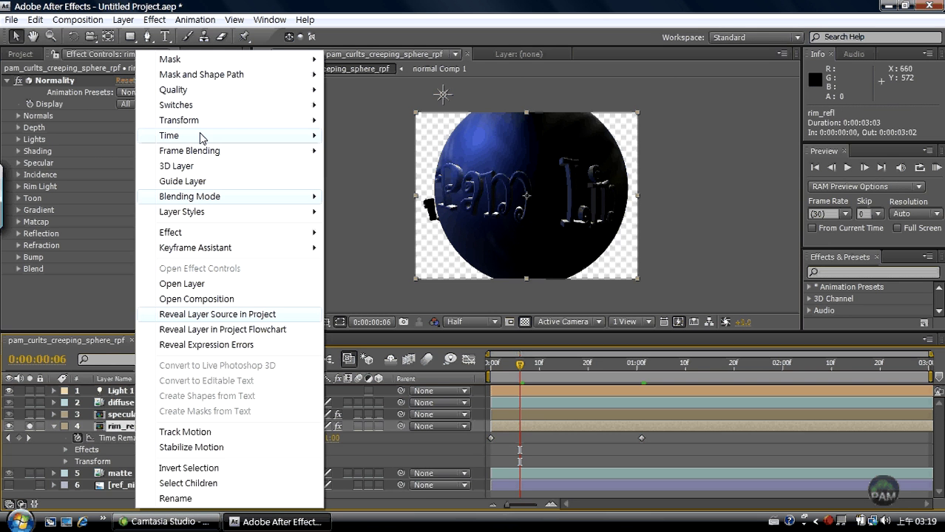
left_click(377, 136)
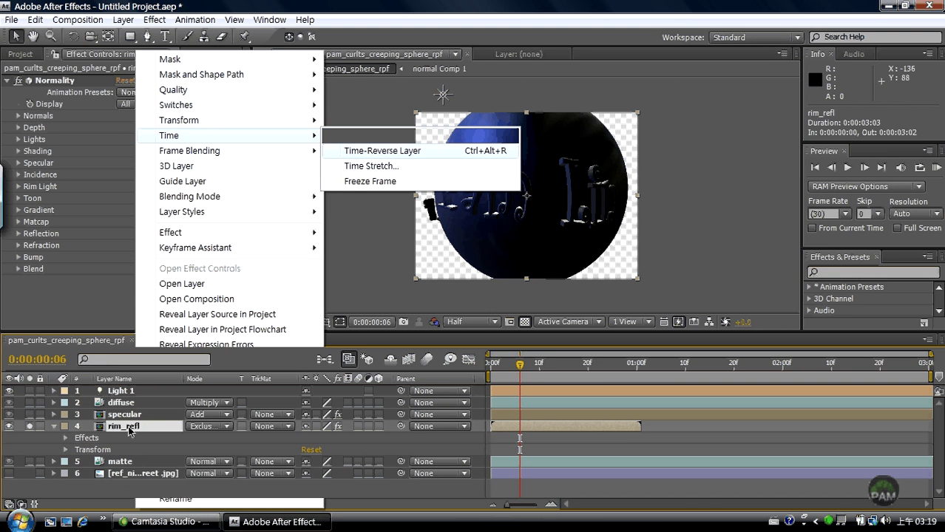
right_click(128, 431)
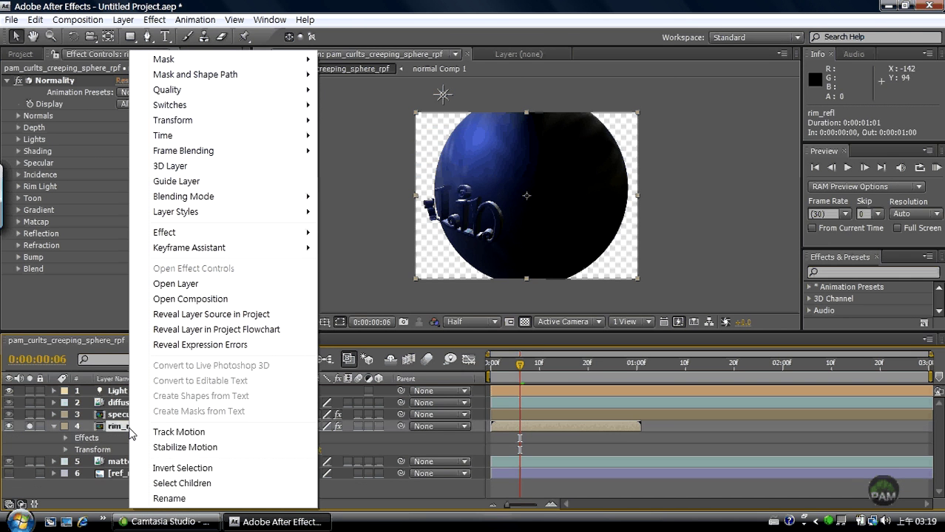
left_click(520, 369)
key("KP_0")
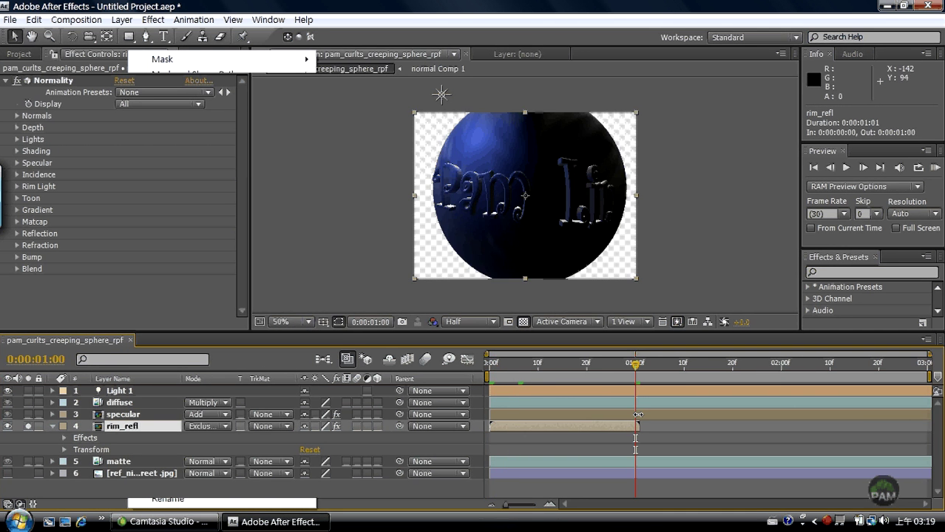
- Enable time remapping on rim_refl again and extend the layer's out point to 0:00:03:01
left_click_drag(639, 426, 652, 424)
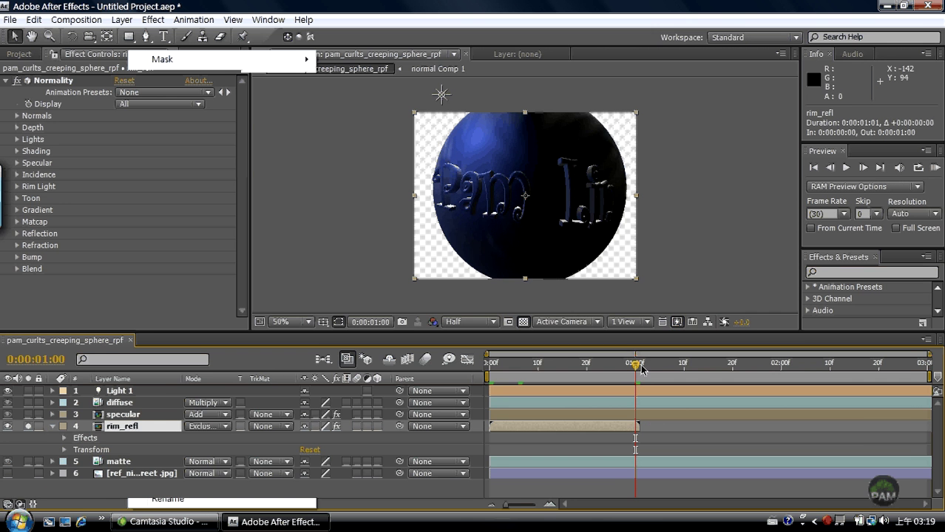
right_click(609, 425)
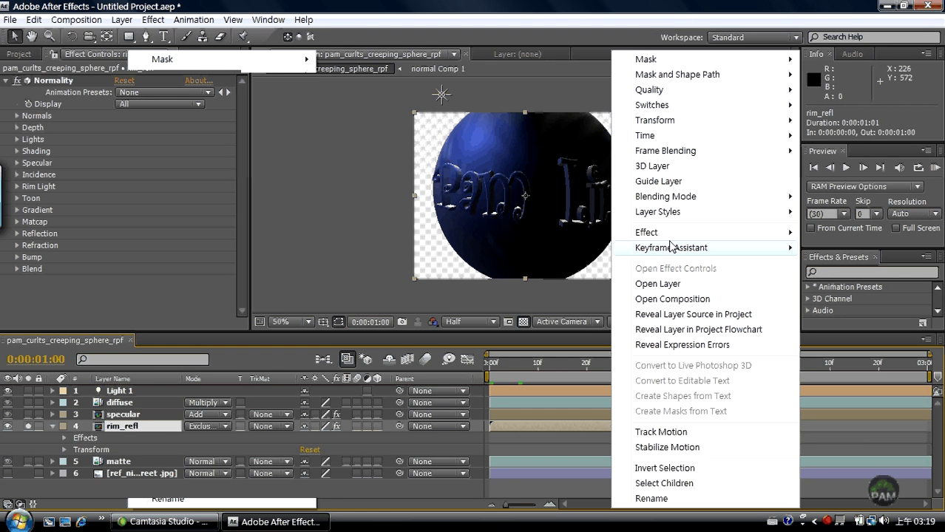
mouse_move(655, 136)
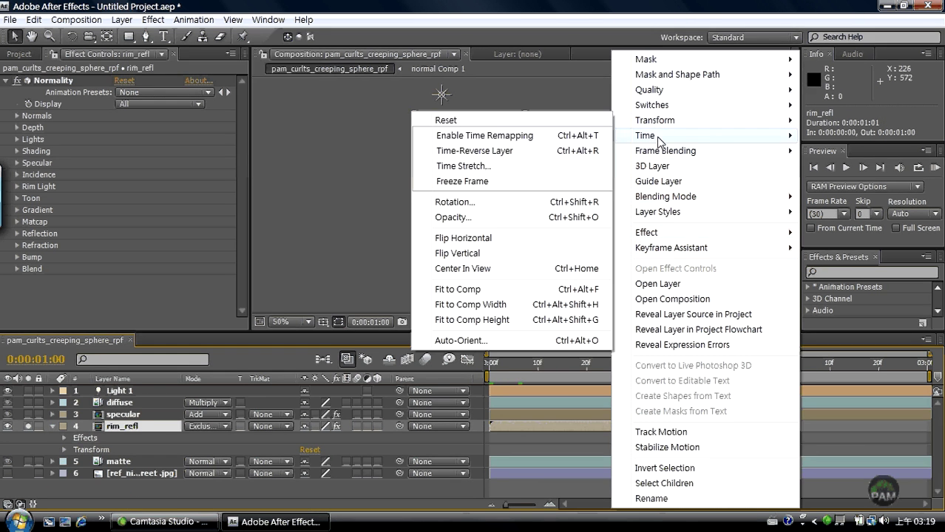
left_click(484, 135)
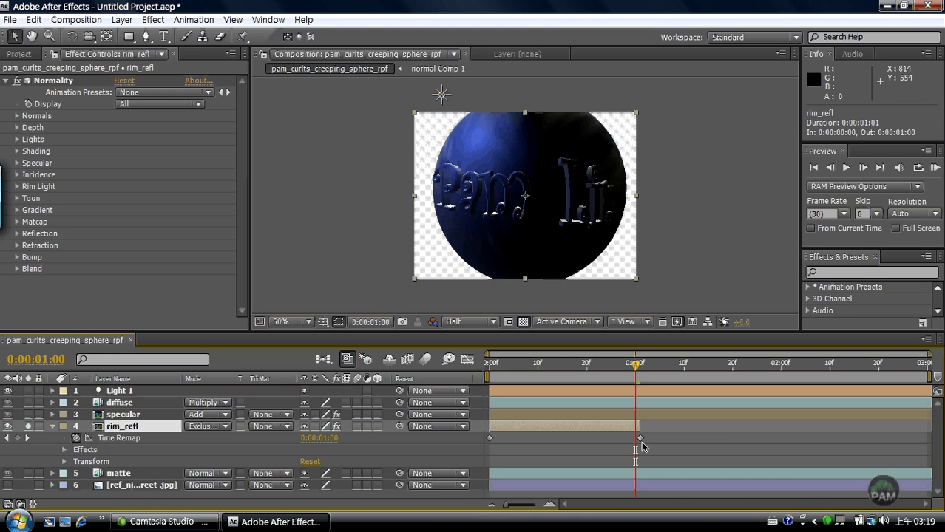
left_click_drag(638, 426, 933, 418)
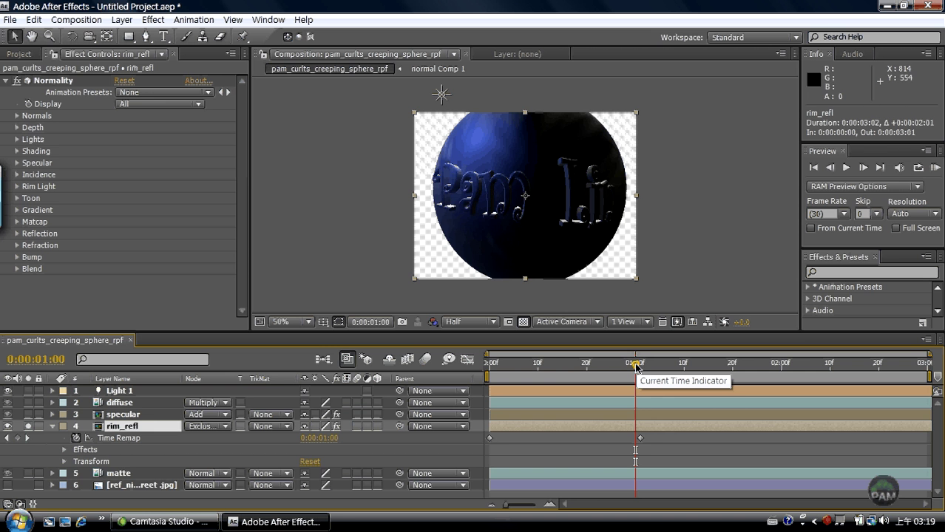
- Move rim_refl's second Time Remap keyframe to 0:00:01:00 and set its value there to 0:00:01:00
left_click_drag(635, 370, 640, 368)
left_click(640, 439)
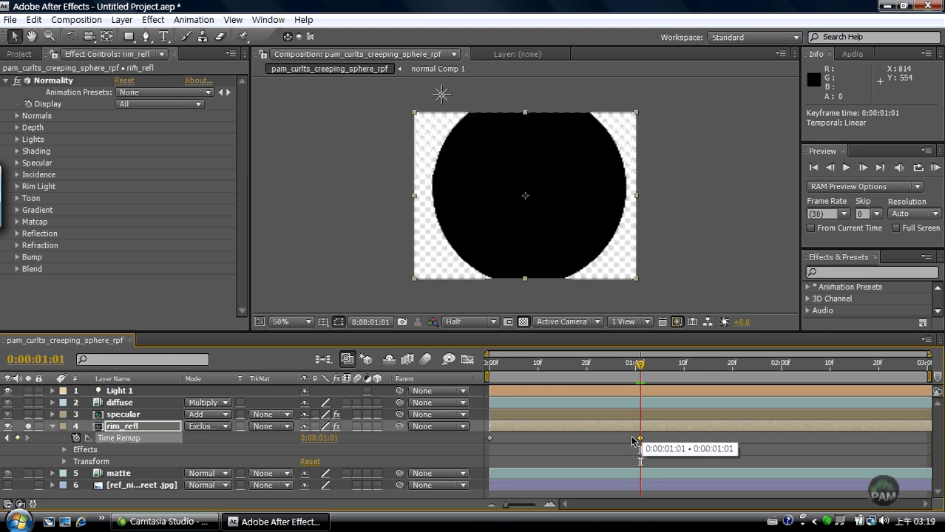
left_click_drag(632, 439, 637, 439)
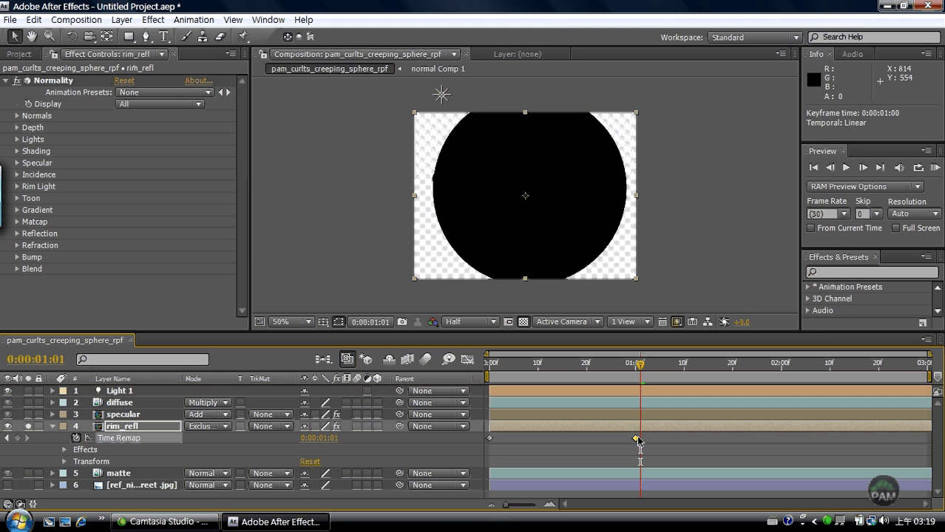
left_click_drag(644, 368, 637, 368)
left_click(334, 439)
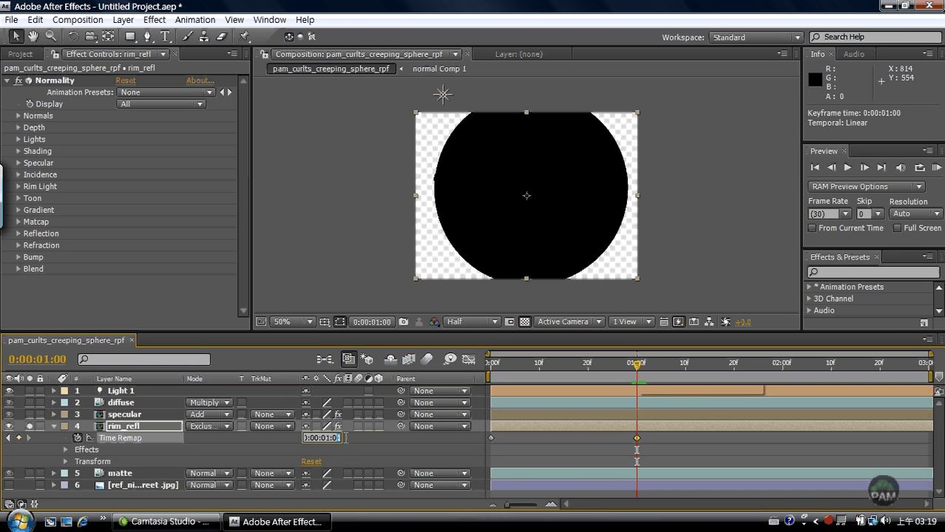
key("Return")
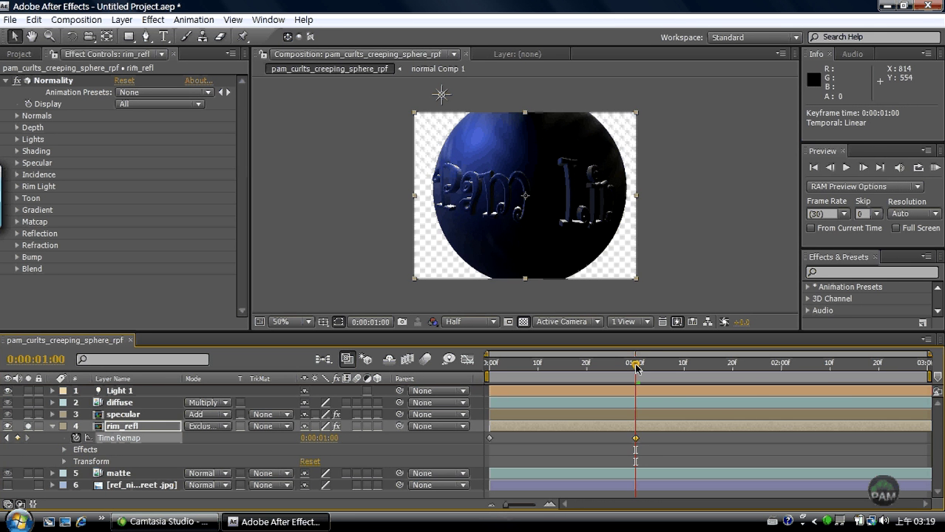
- Clear the rim_refl solo and scrub the full composite from about 0:00:00:10 to 0:00:02:05 to review the combined passes
left_click_drag(636, 368, 938, 374)
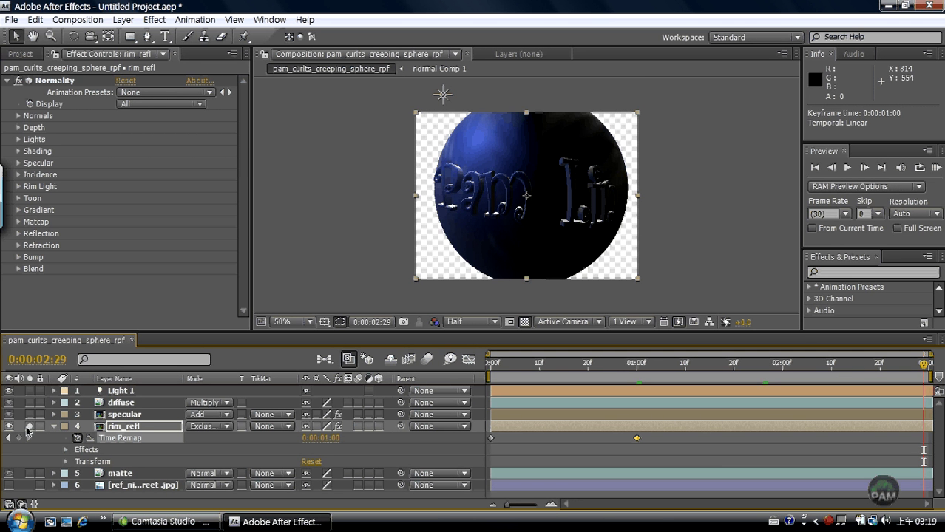
left_click(29, 427)
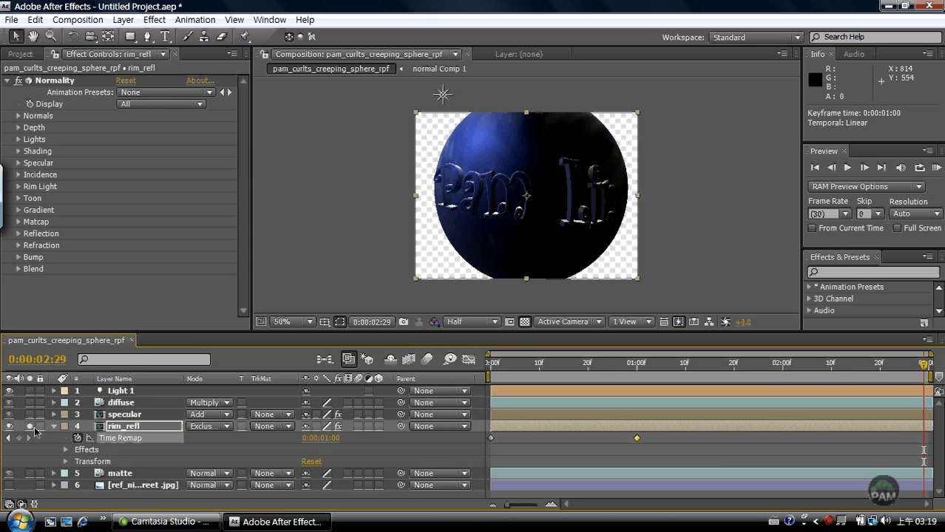
left_click(342, 358)
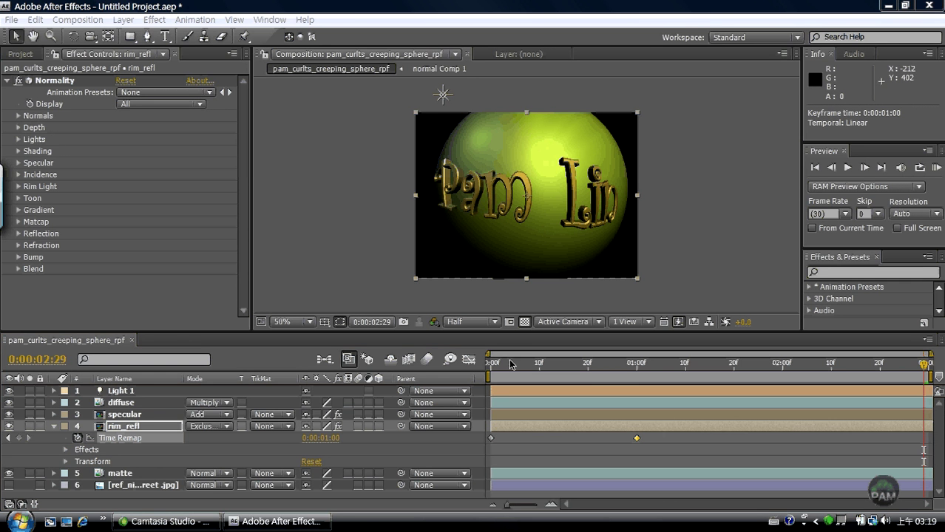
left_click(539, 363)
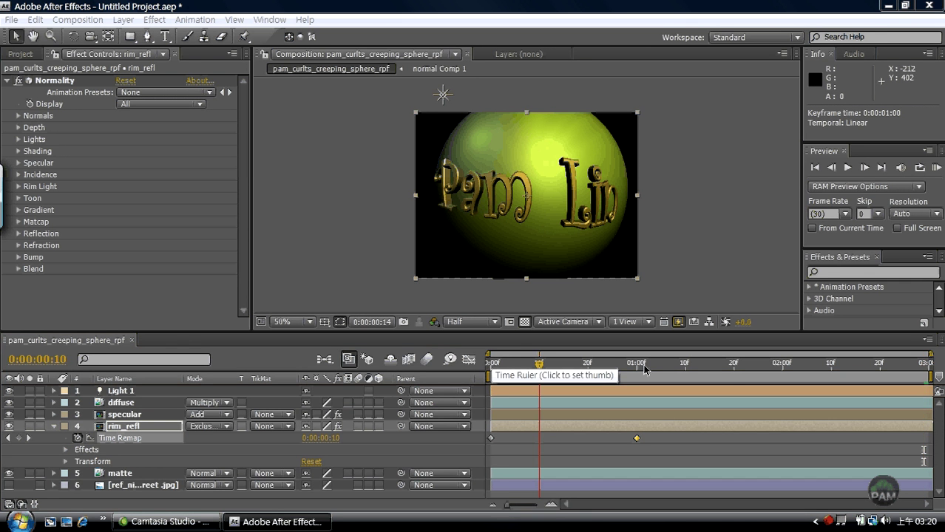
left_click_drag(644, 369, 541, 369)
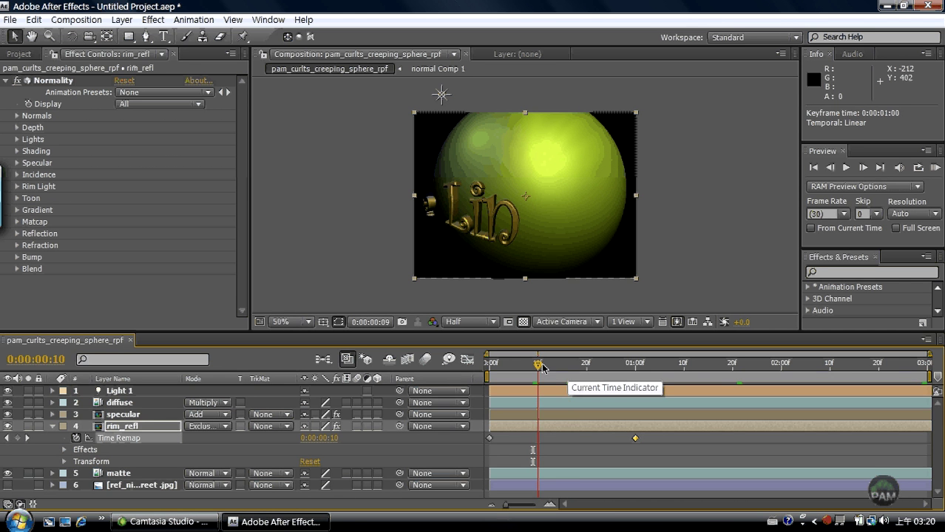
key("Page_Down")
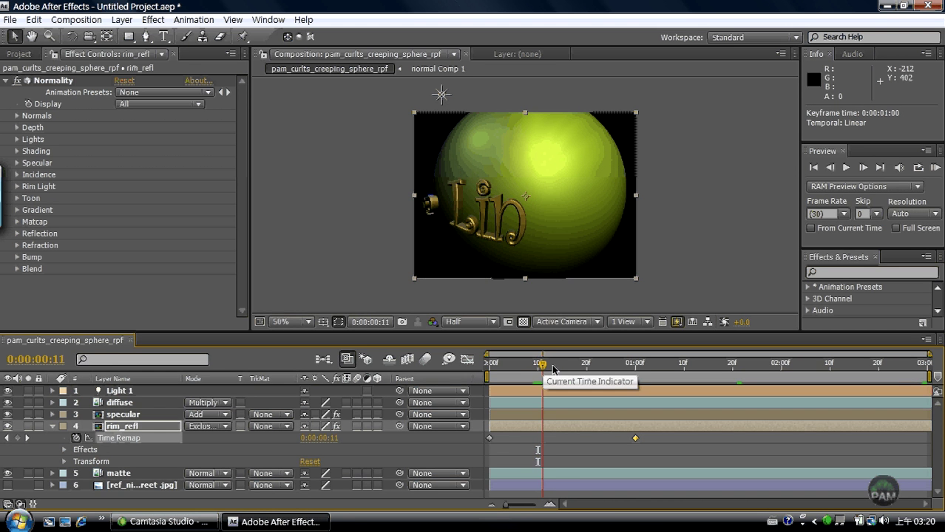
left_click_drag(553, 369, 805, 366)
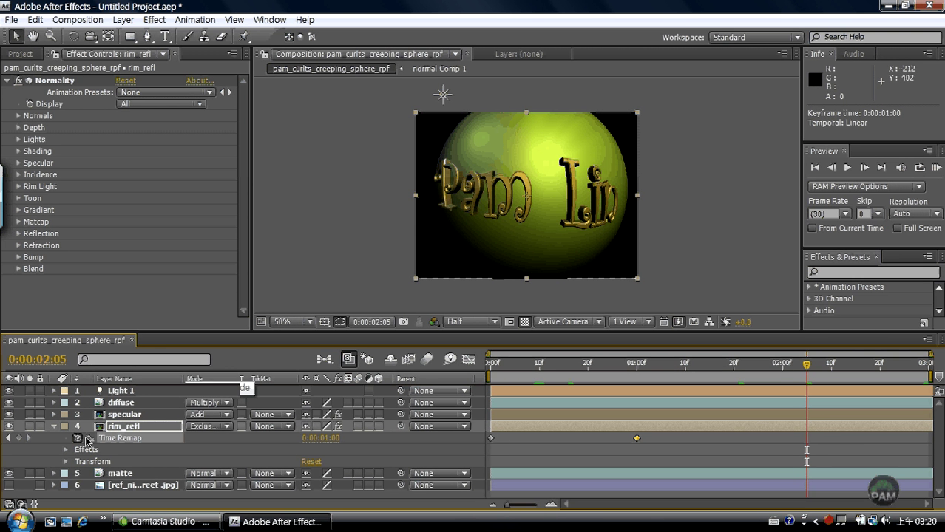
- Add a first keyframe at 0:00:02:05 for the Azimut property in rim_refl's Normality Reflection settings
left_click(66, 450)
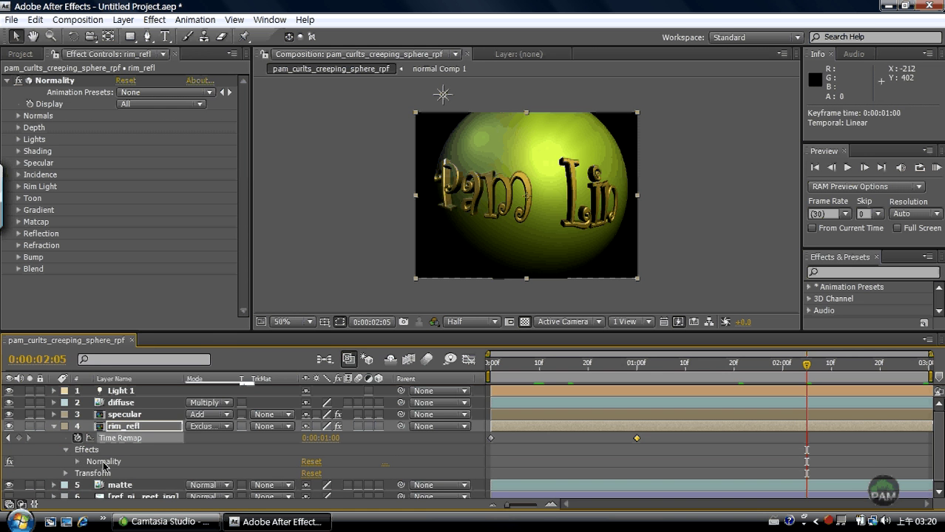
left_click(82, 462)
left_click(77, 462)
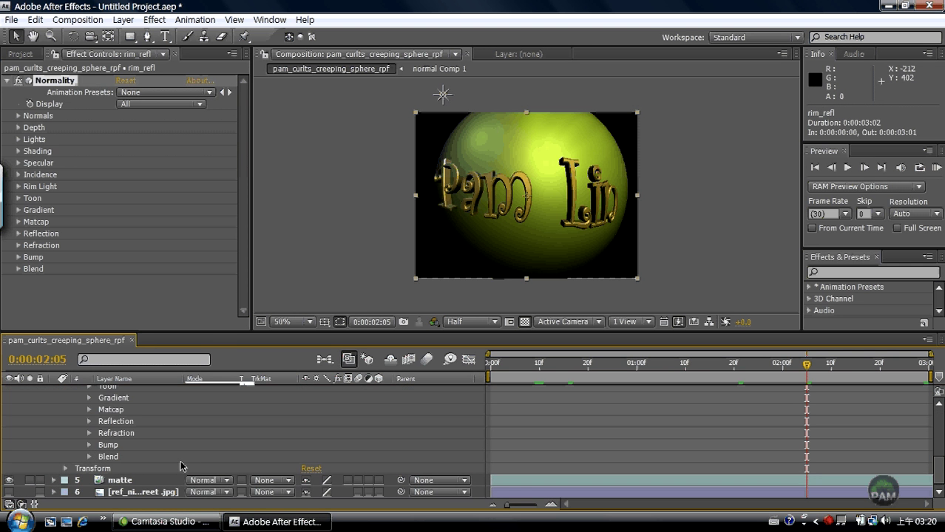
left_click(89, 422)
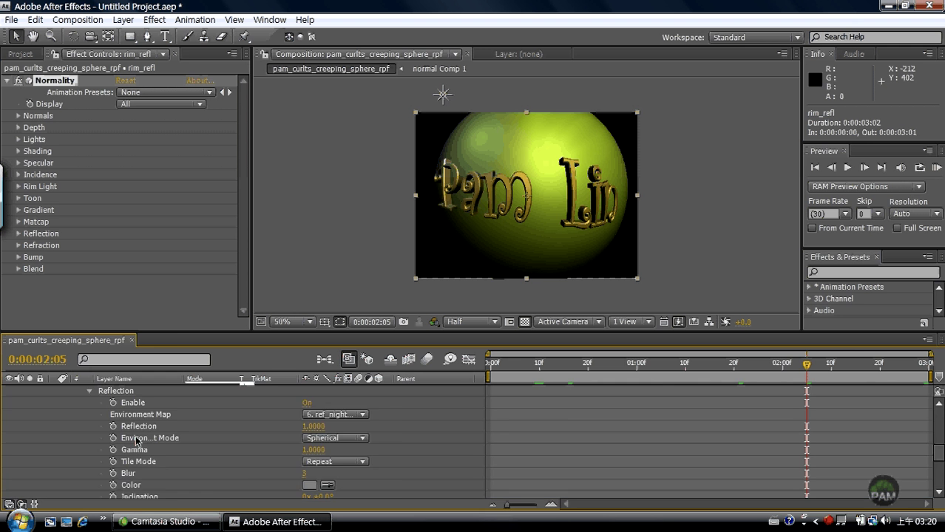
scroll(167, 455, "down", 4)
scroll(168, 455, "down", 1)
scroll(167, 454, "up", 3)
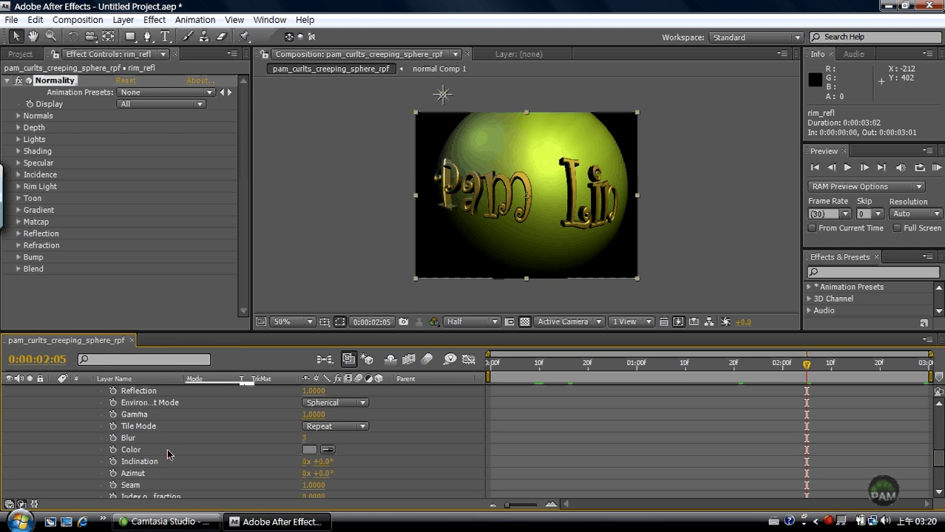
left_click(113, 474)
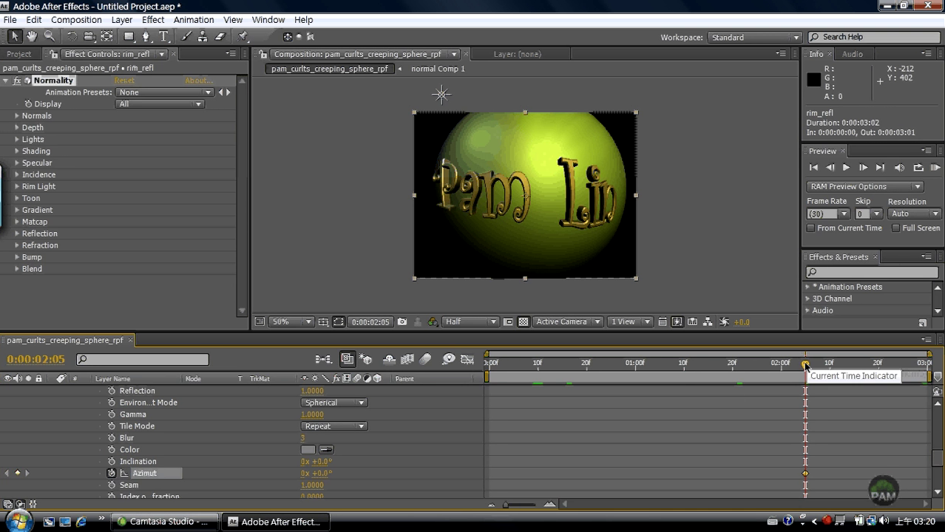
- Set the Reflection Azimut to 0x +244.0° at 0:00:02:29, then scrub back to 0:00:00:21 to review the animation
left_click_drag(806, 365, 940, 366)
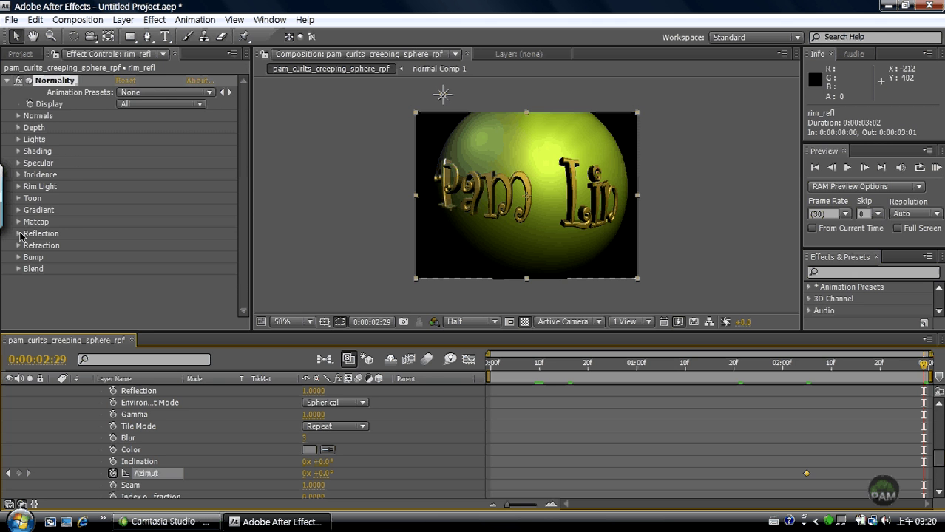
left_click(18, 233)
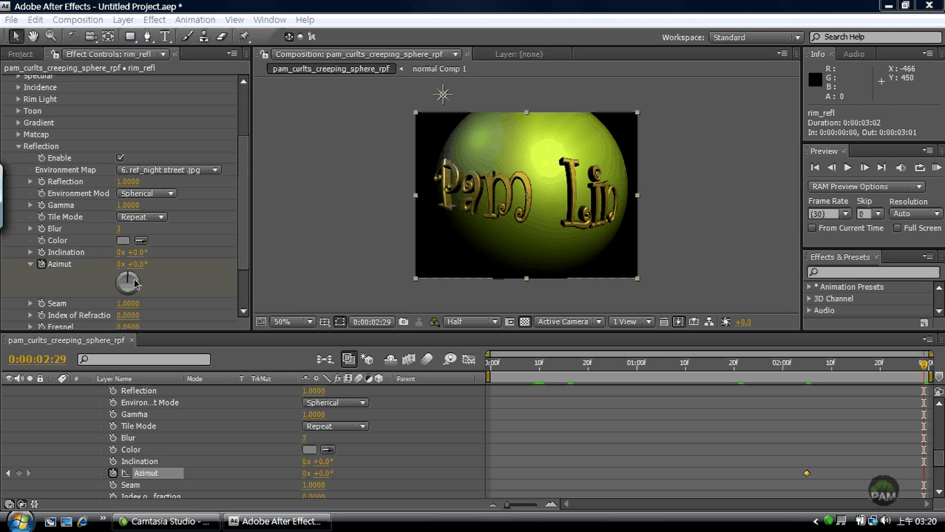
left_click_drag(135, 283, 118, 292)
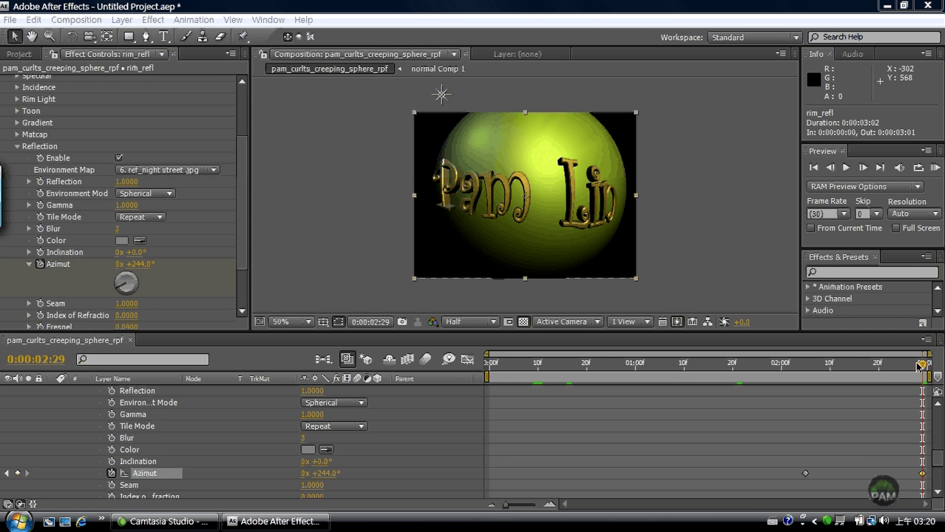
left_click_drag(920, 367, 588, 383)
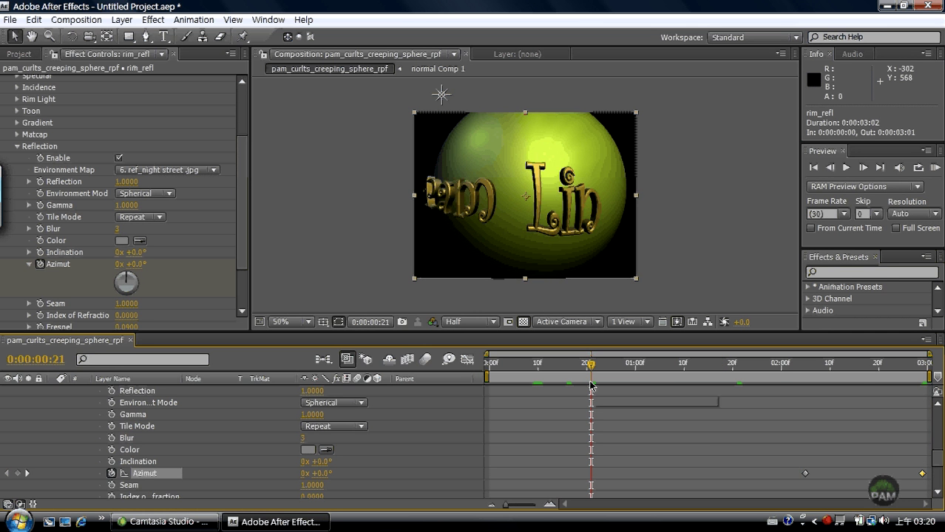